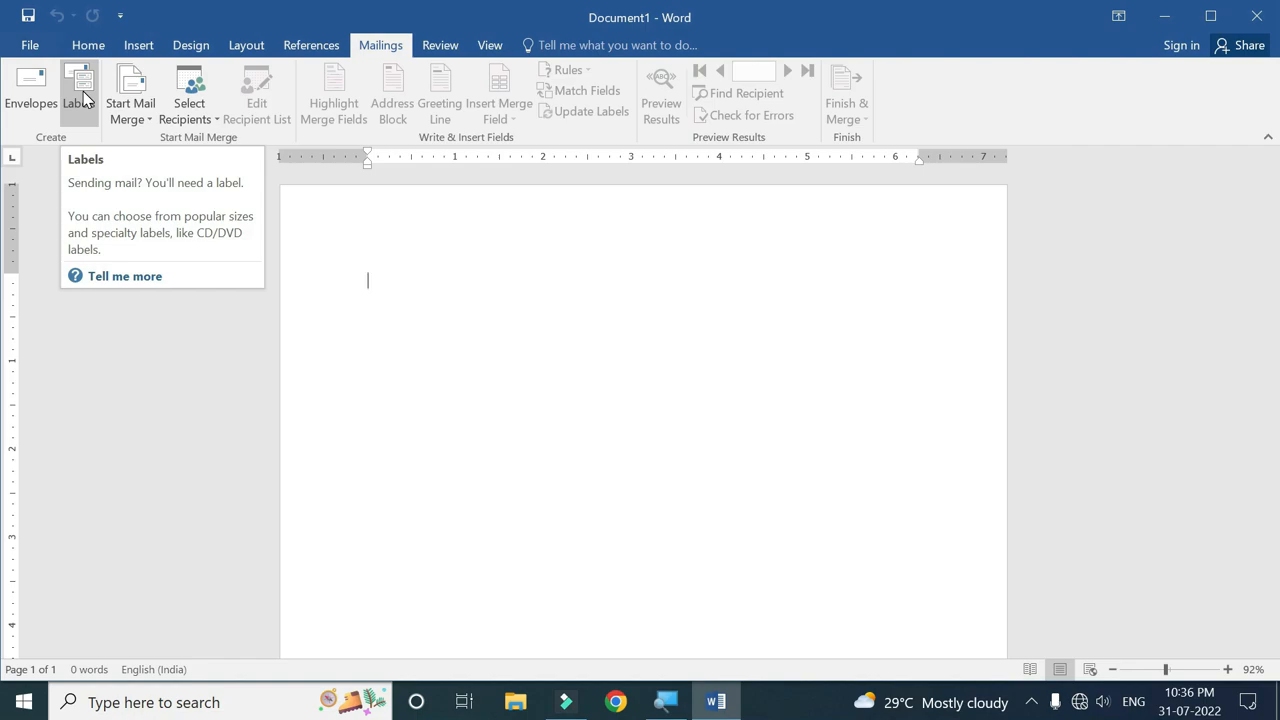
Open the Envelopes dialog and clear the old return address.
left_click(27, 88)
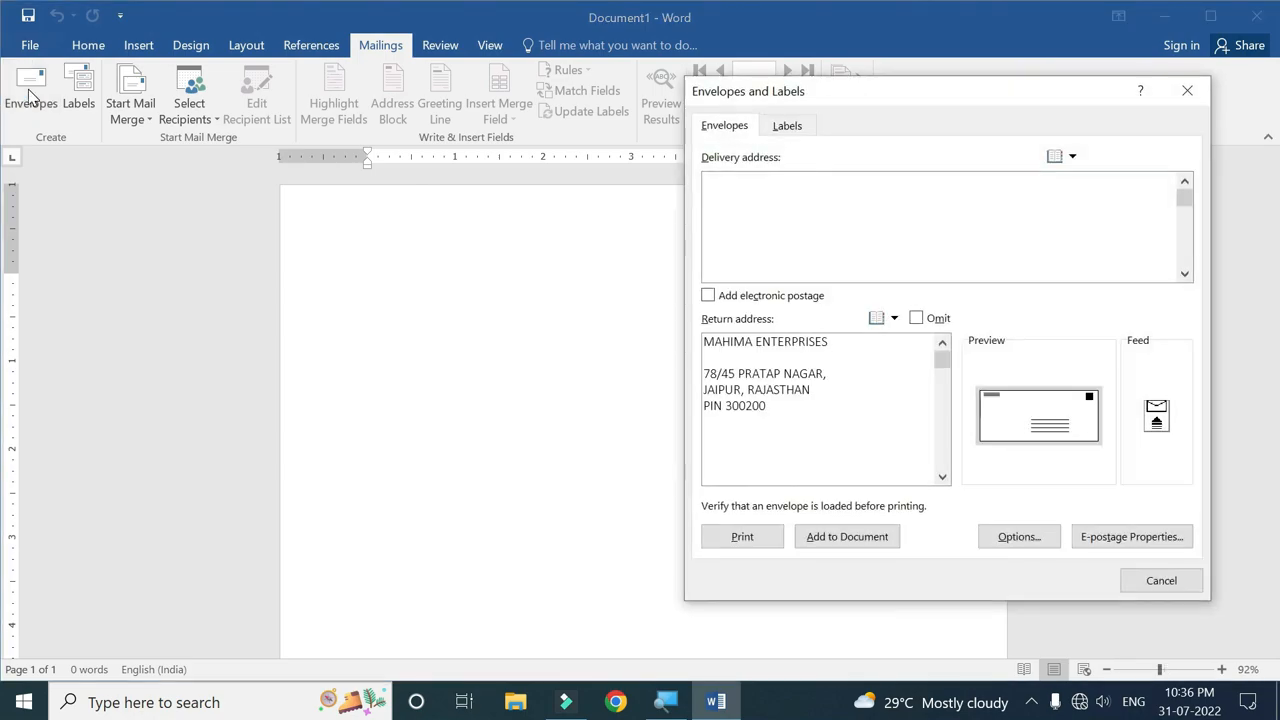
left_click_drag(960, 94, 682, 140)
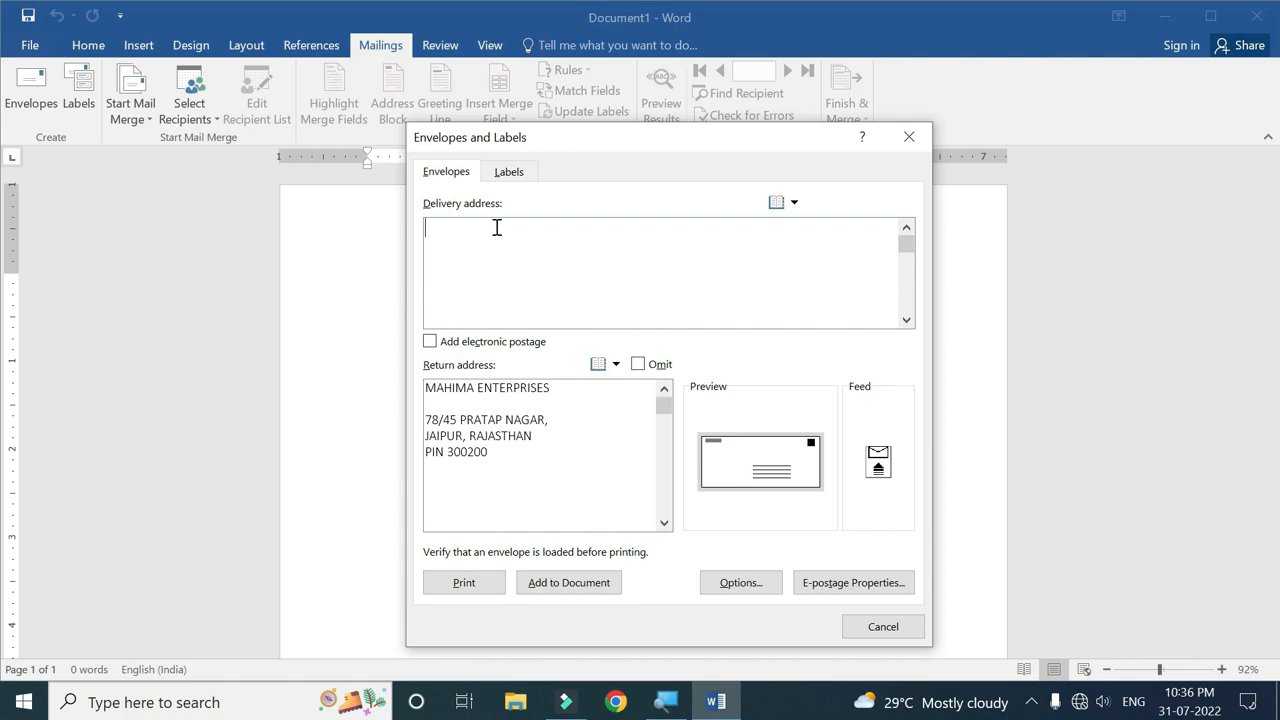
left_click_drag(509, 463, 429, 386)
key("Delete")
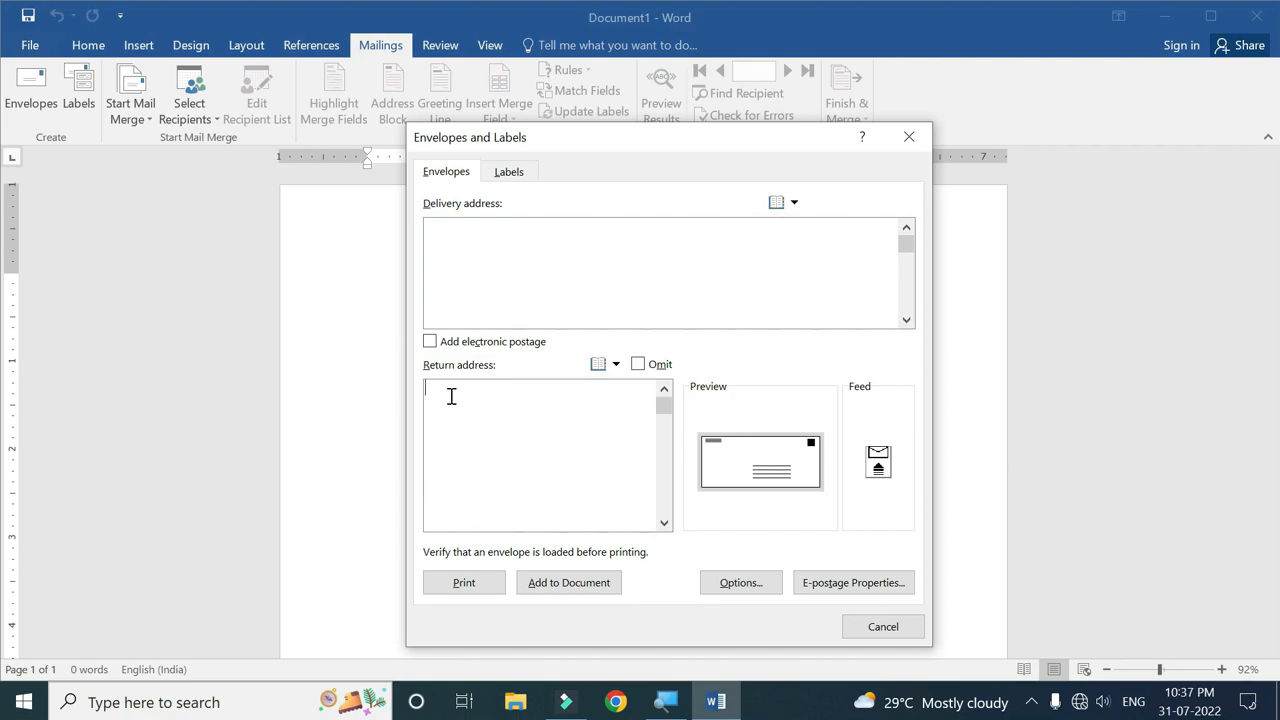
Enter the four-line delivery address: recipient's name, father's name, locality and PIN code.
left_click(443, 232)
key("Return")
type("F Name - mukesh")
key("Return")
type("Ram Na")
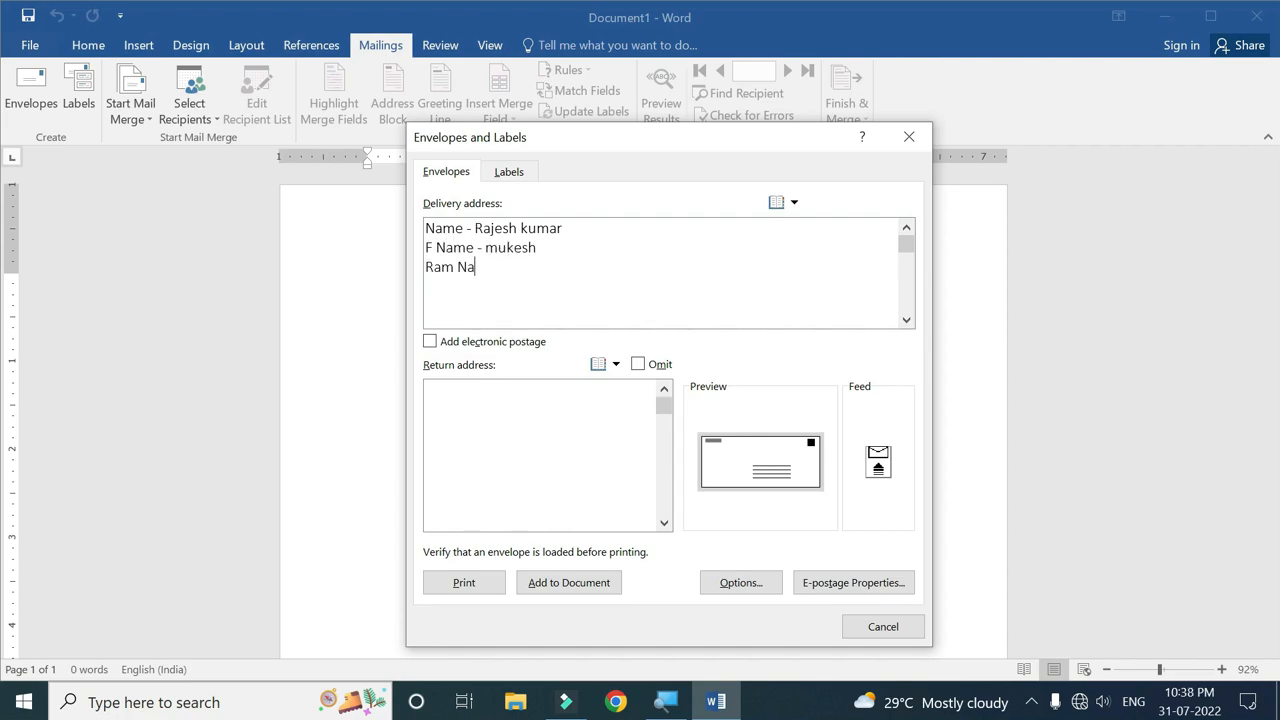
type("gar, Jaipur, Rajasthan")
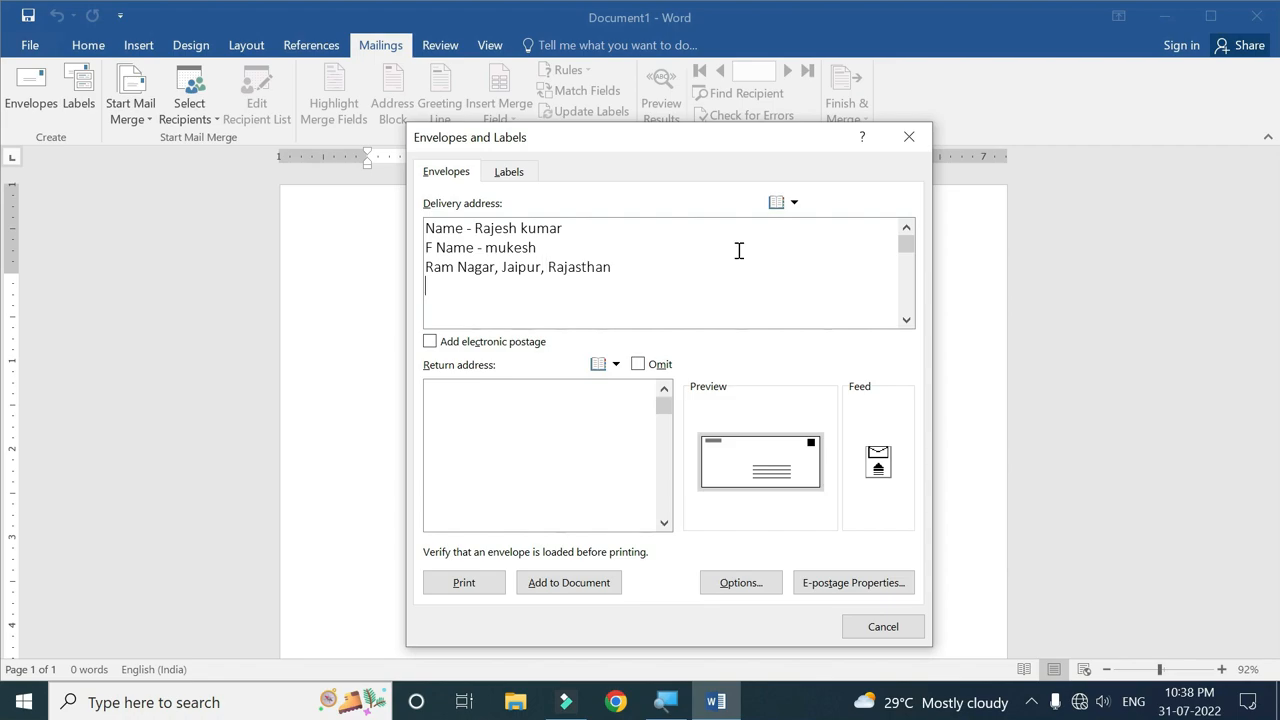
key("Return")
type("Pin - 303030")
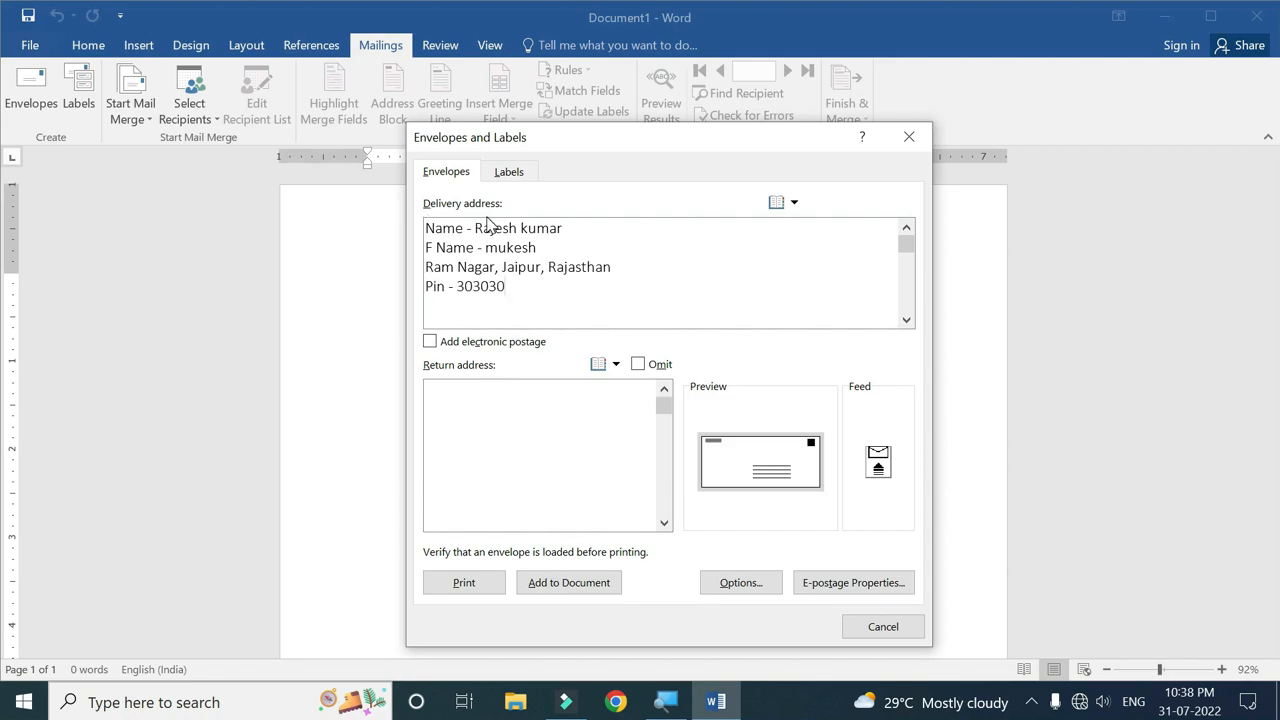
Start the new return address with 'Mahima Enterprises' followed by the street line.
left_click(445, 394)
type("Mahima Enterprises")
key("Return")
type("Pratap Nagar, Jaipur, Rajasthan")
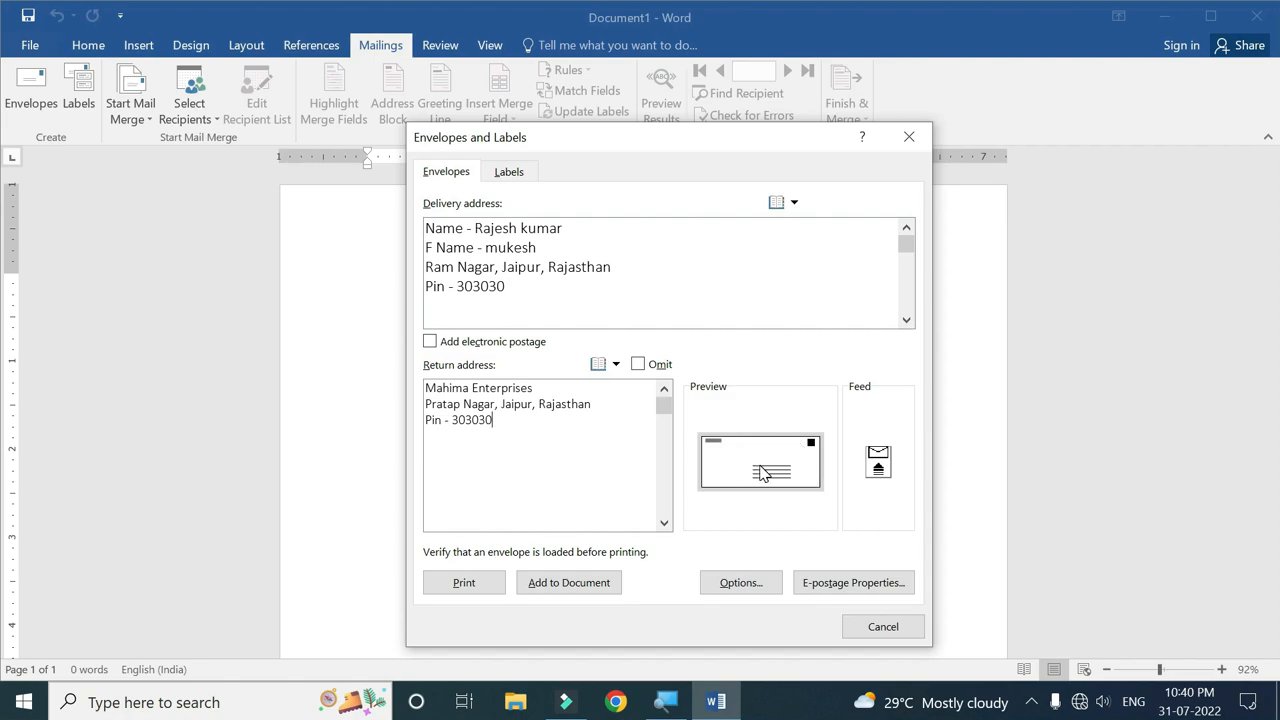
left_click(750, 585)
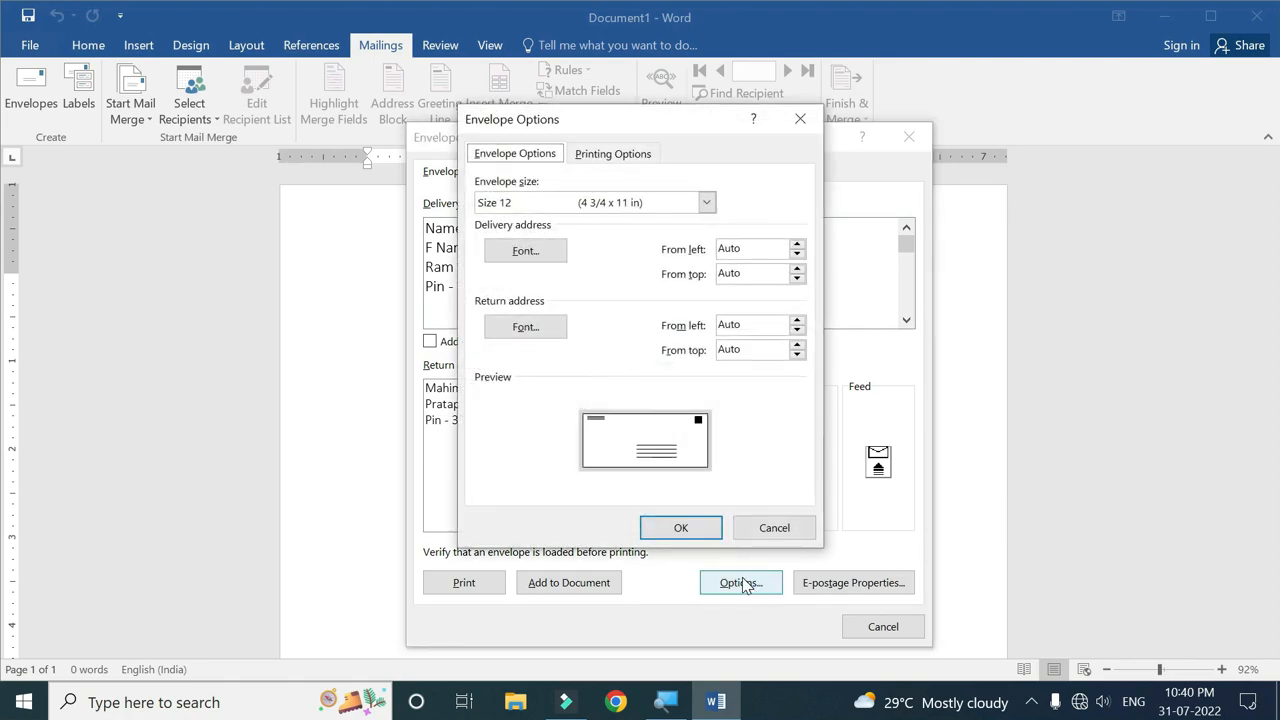
left_click(706, 203)
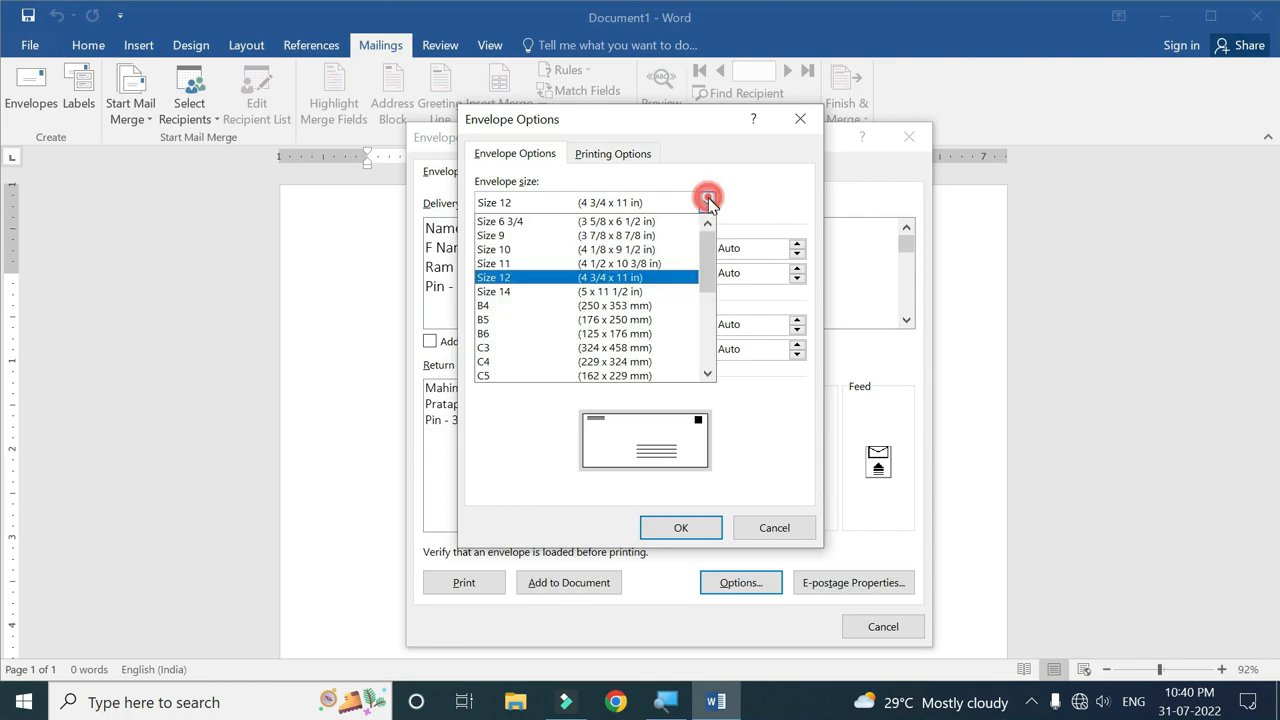
left_click(612, 306)
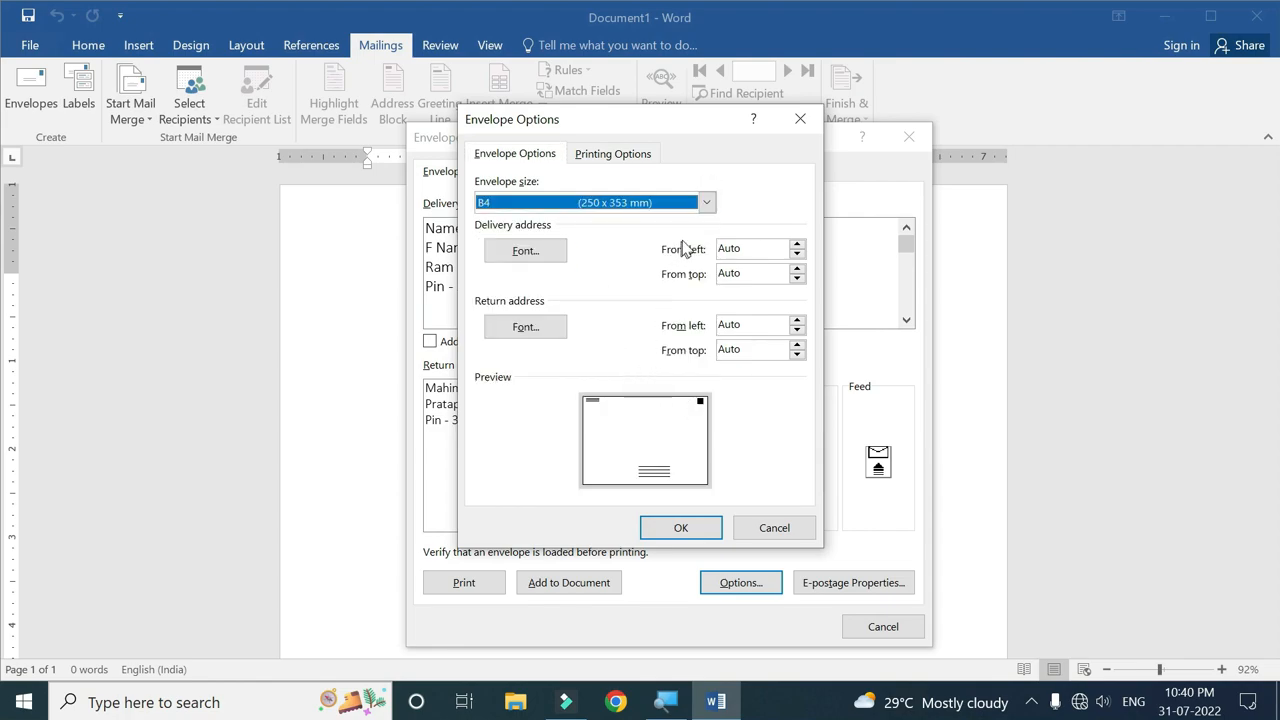
left_click(706, 202)
left_click(606, 292)
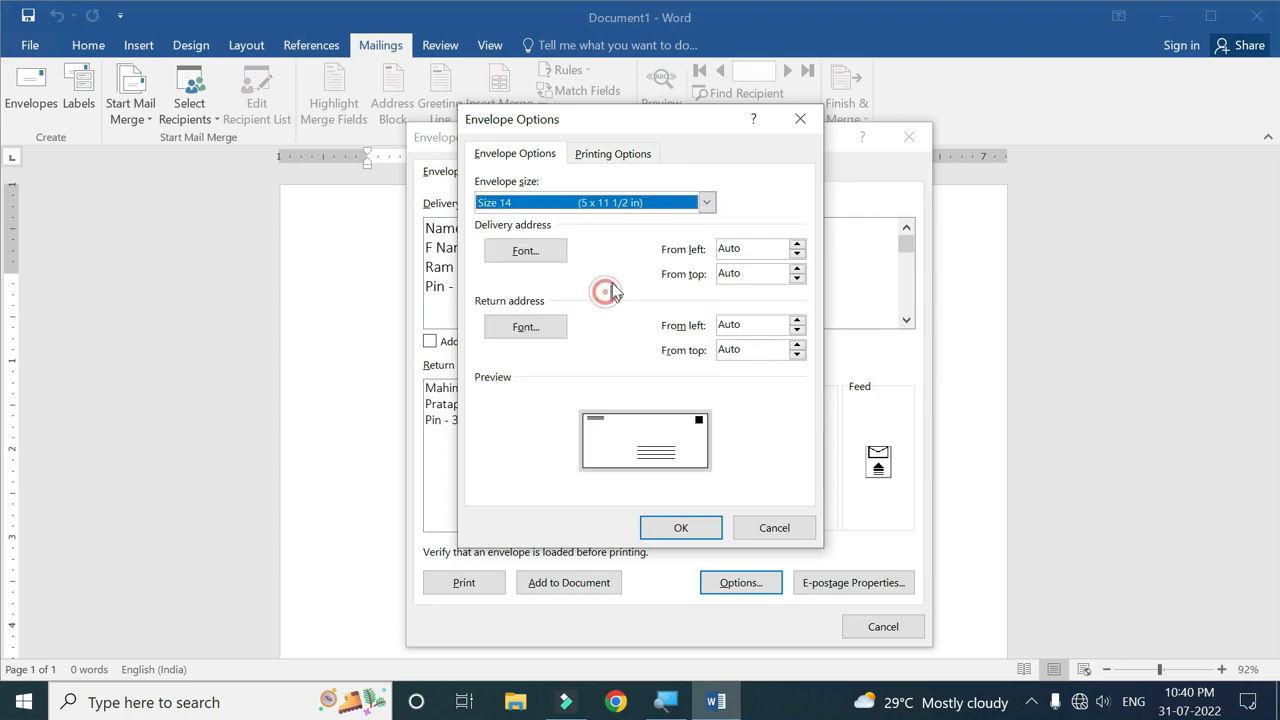
left_click(706, 202)
left_click(632, 322)
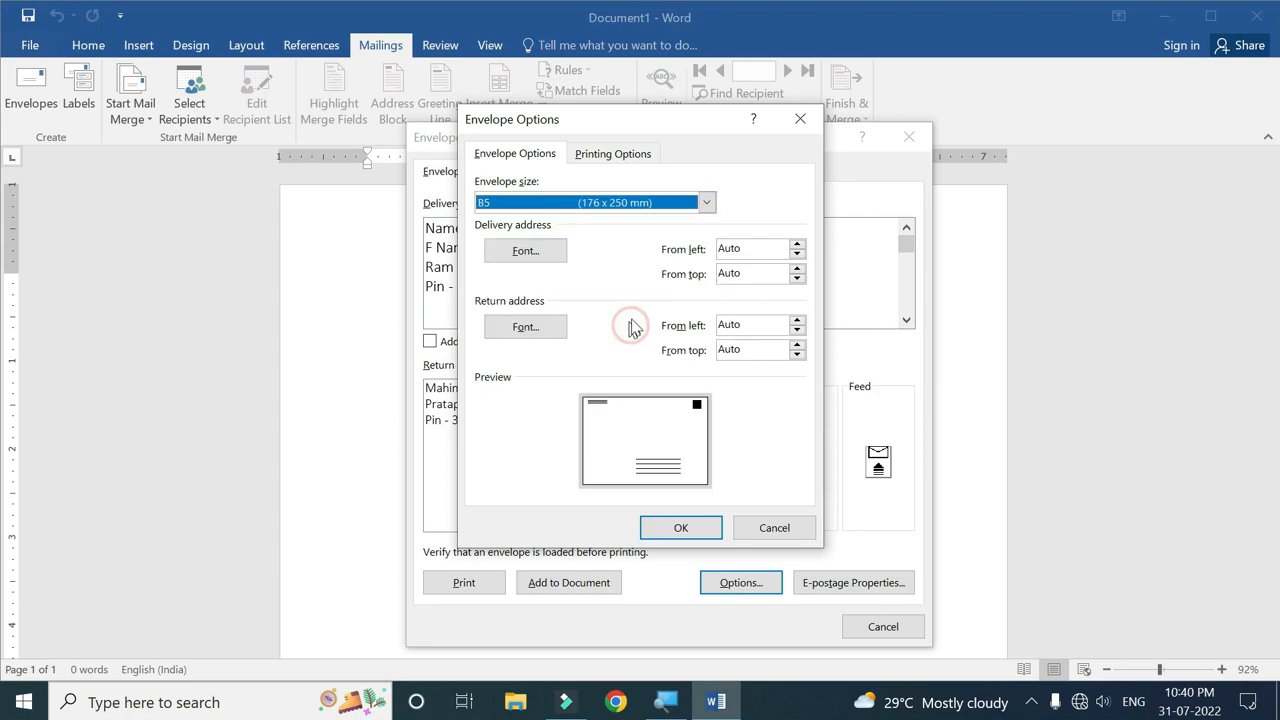
left_click(706, 202)
left_click(601, 253)
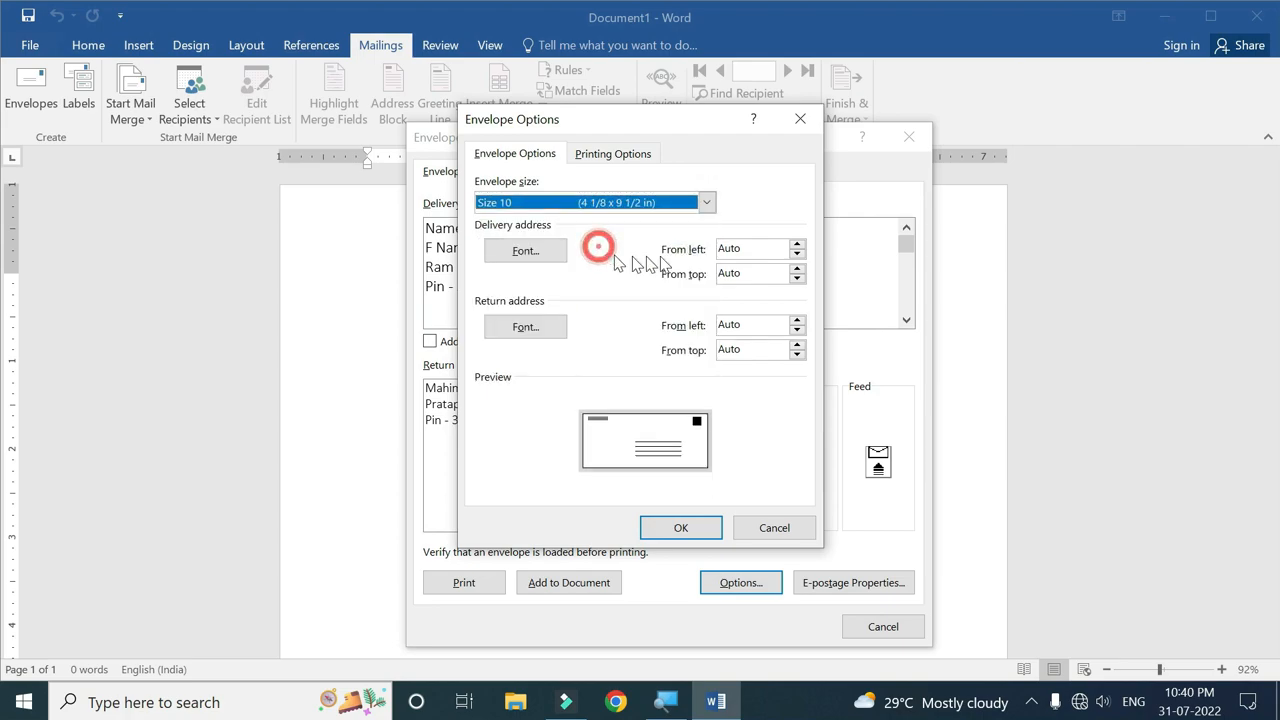
left_click(706, 202)
left_click(556, 279)
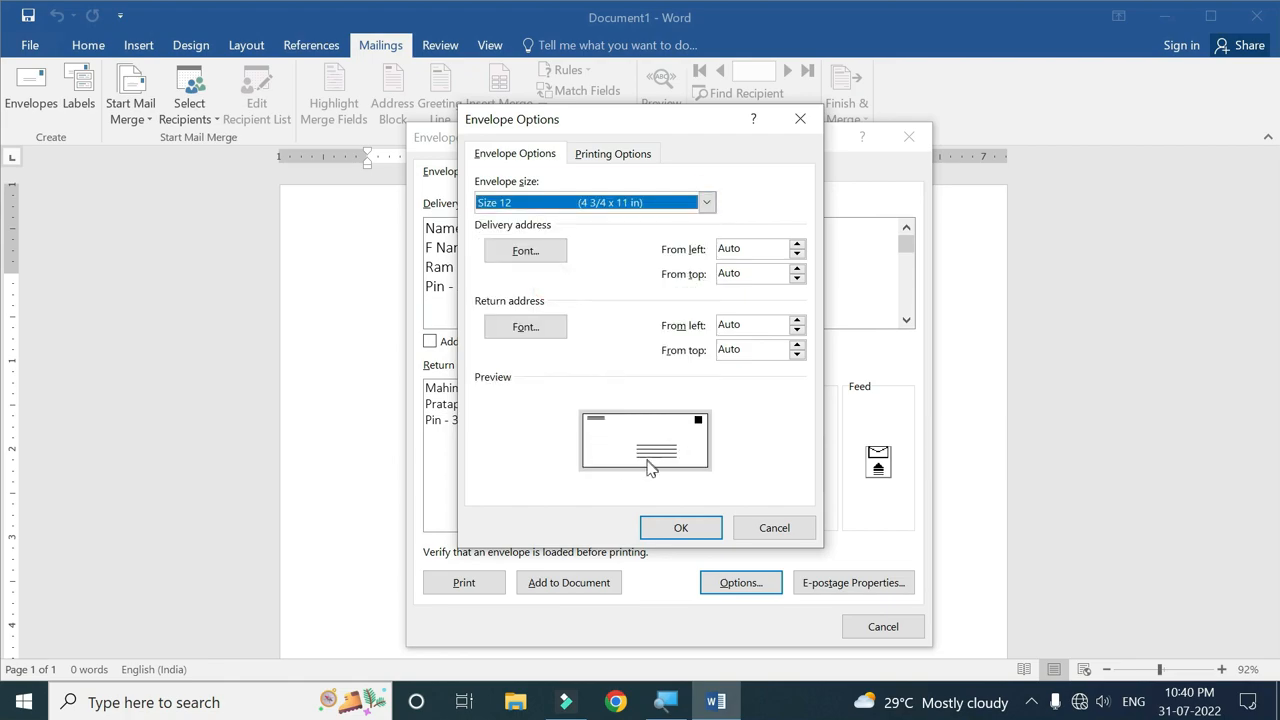
Add the envelope to the document and save the new return address as default.
left_click(684, 530)
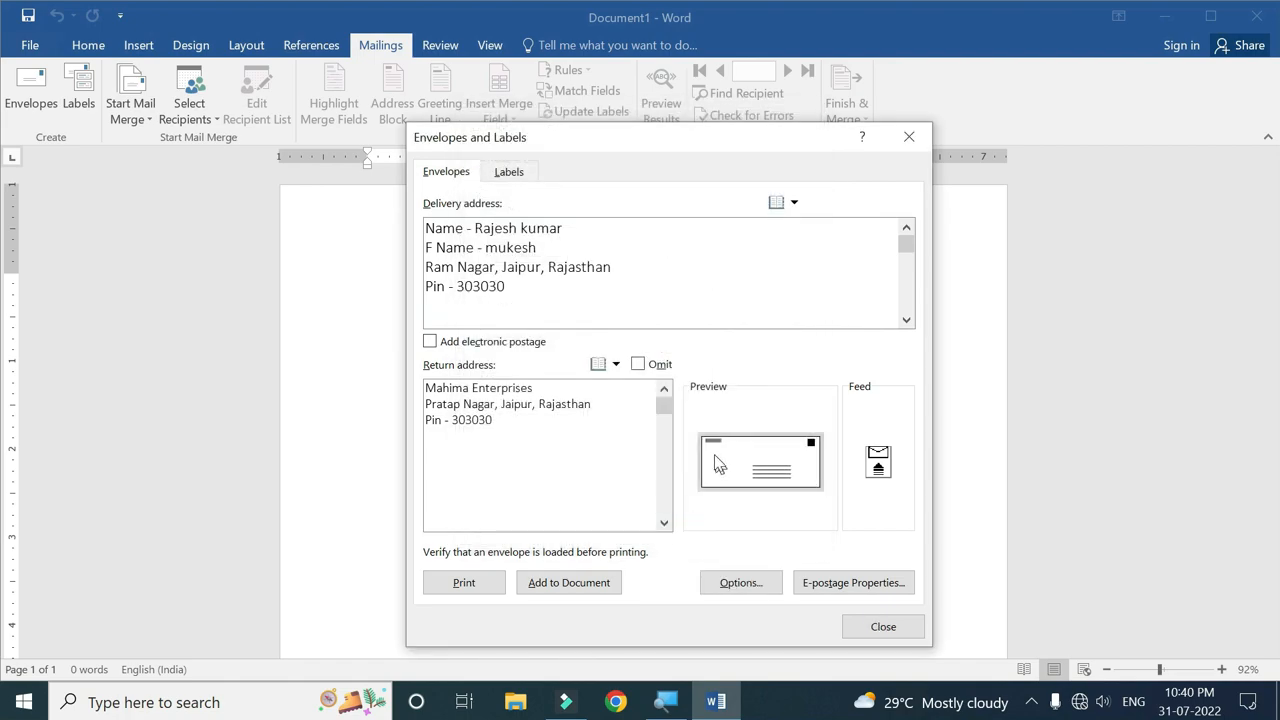
left_click(572, 584)
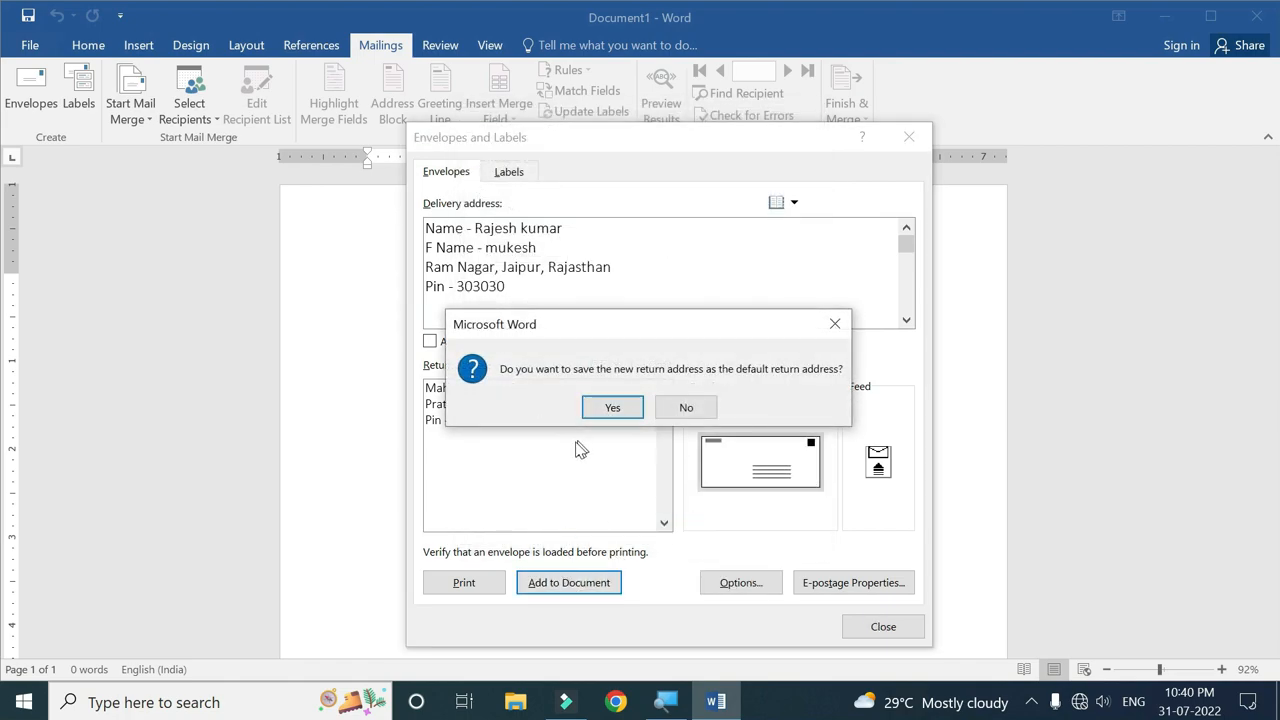
left_click_drag(630, 326, 764, 276)
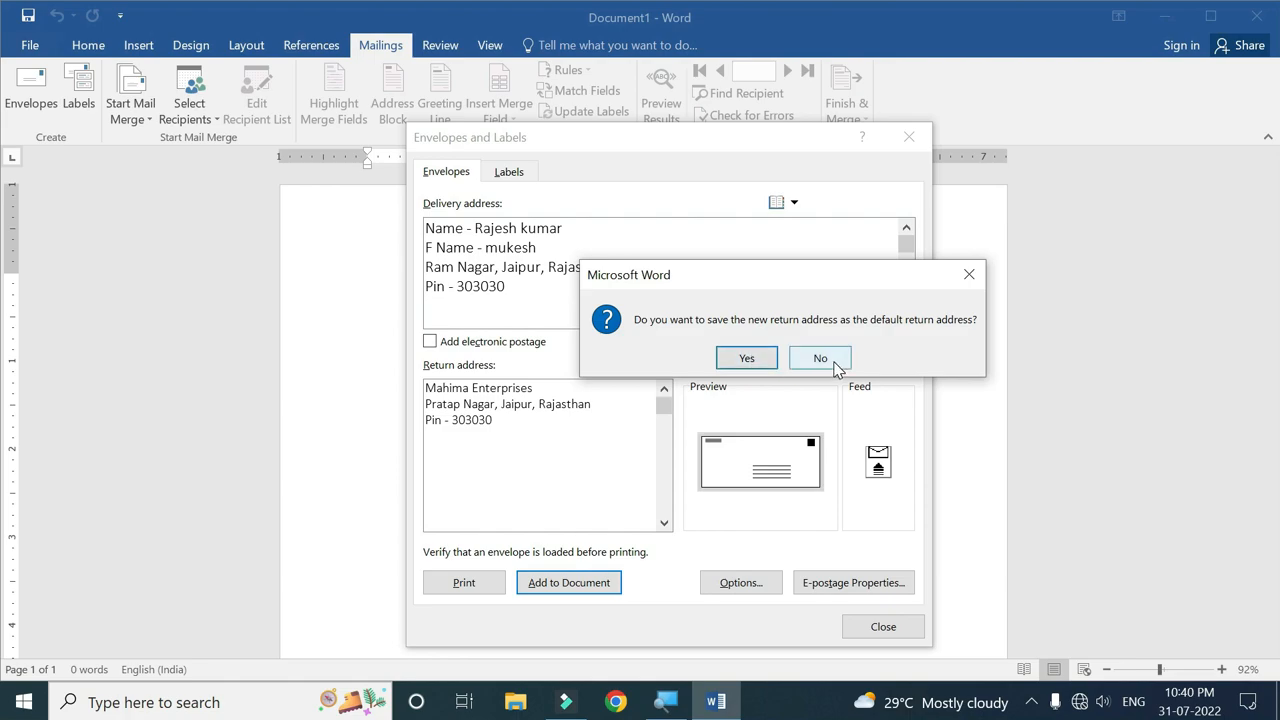
left_click(751, 360)
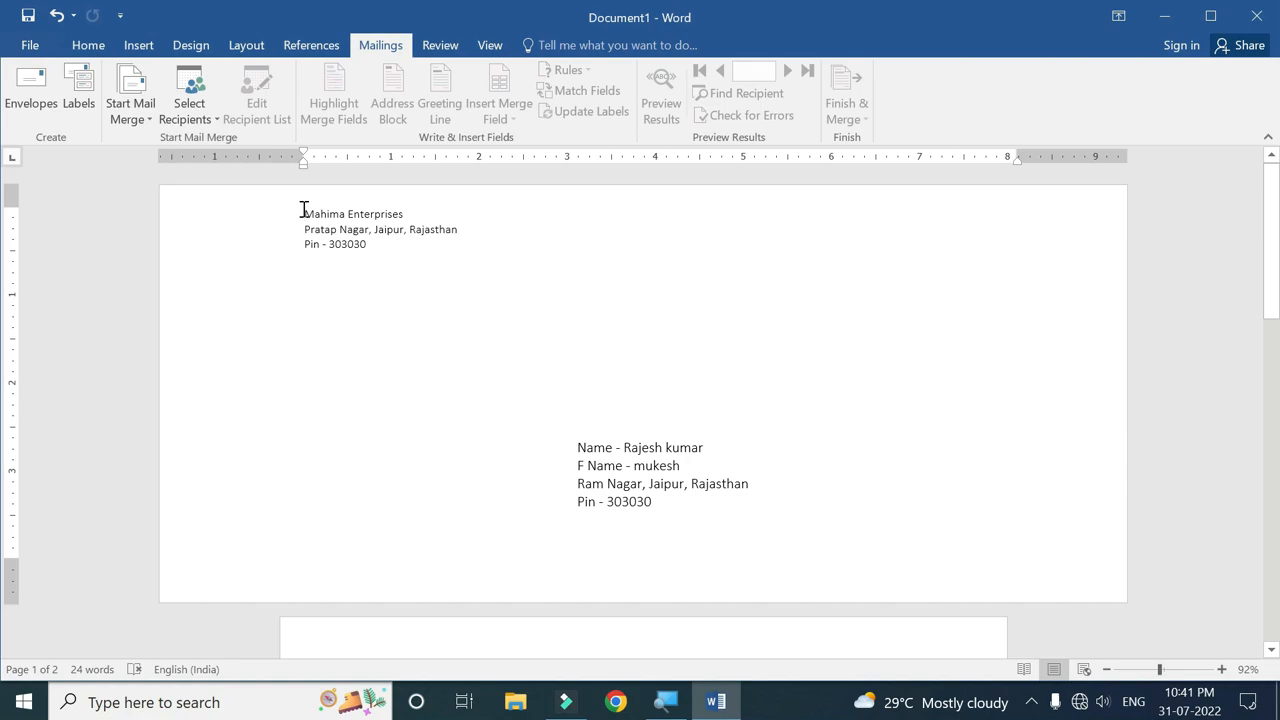
scroll(757, 469, "down", 4, "ctrl")
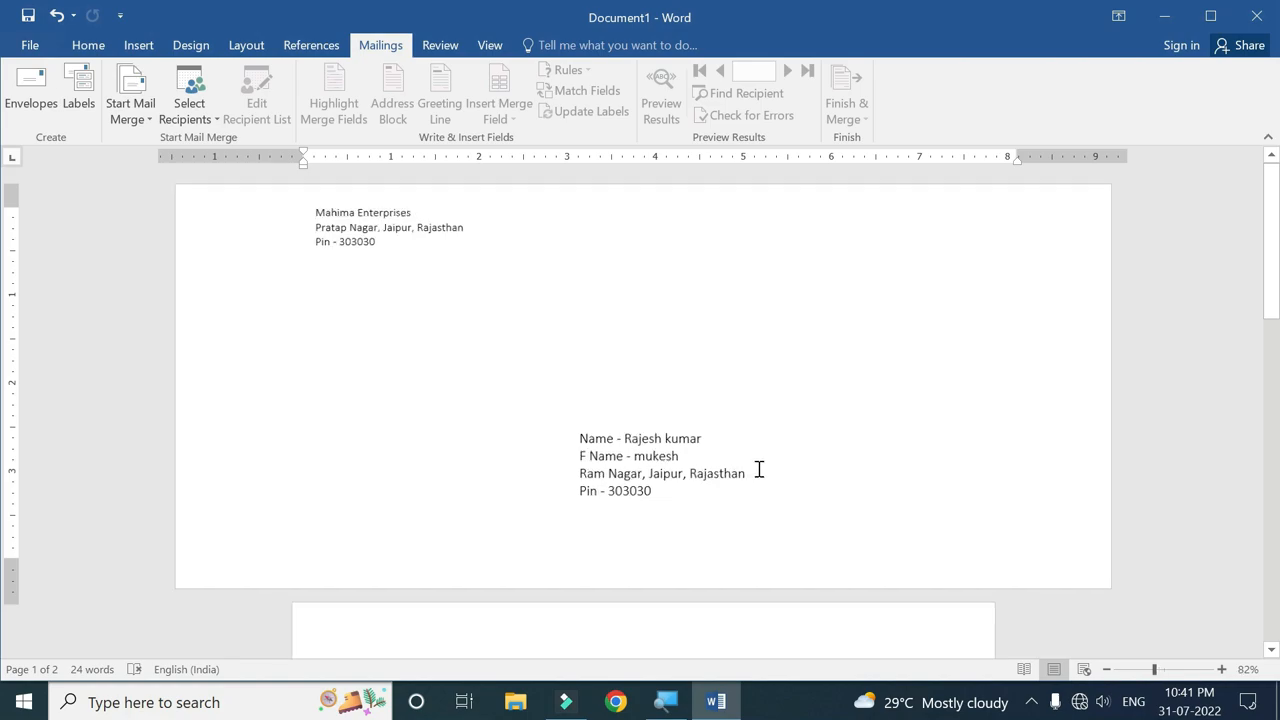
scroll(759, 469, "up", 3, "ctrl")
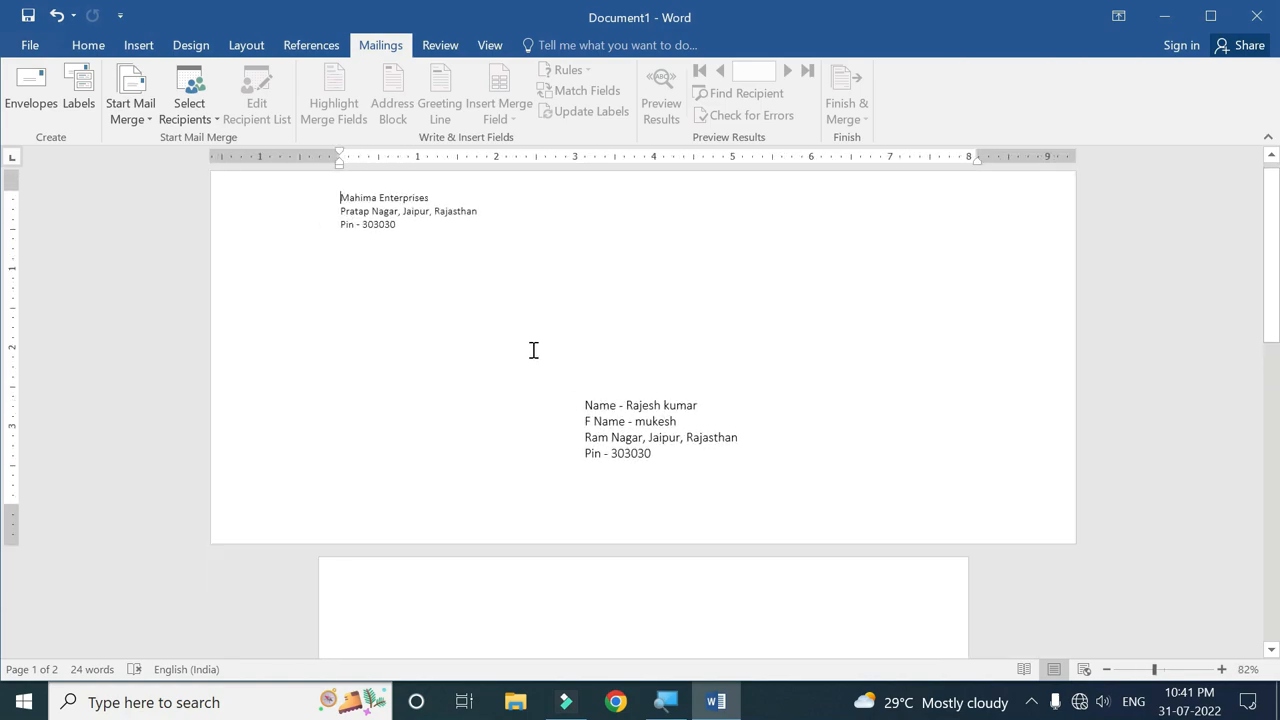
Make the three return address lines bold and grow their font two steps.
left_click(414, 228, "shift")
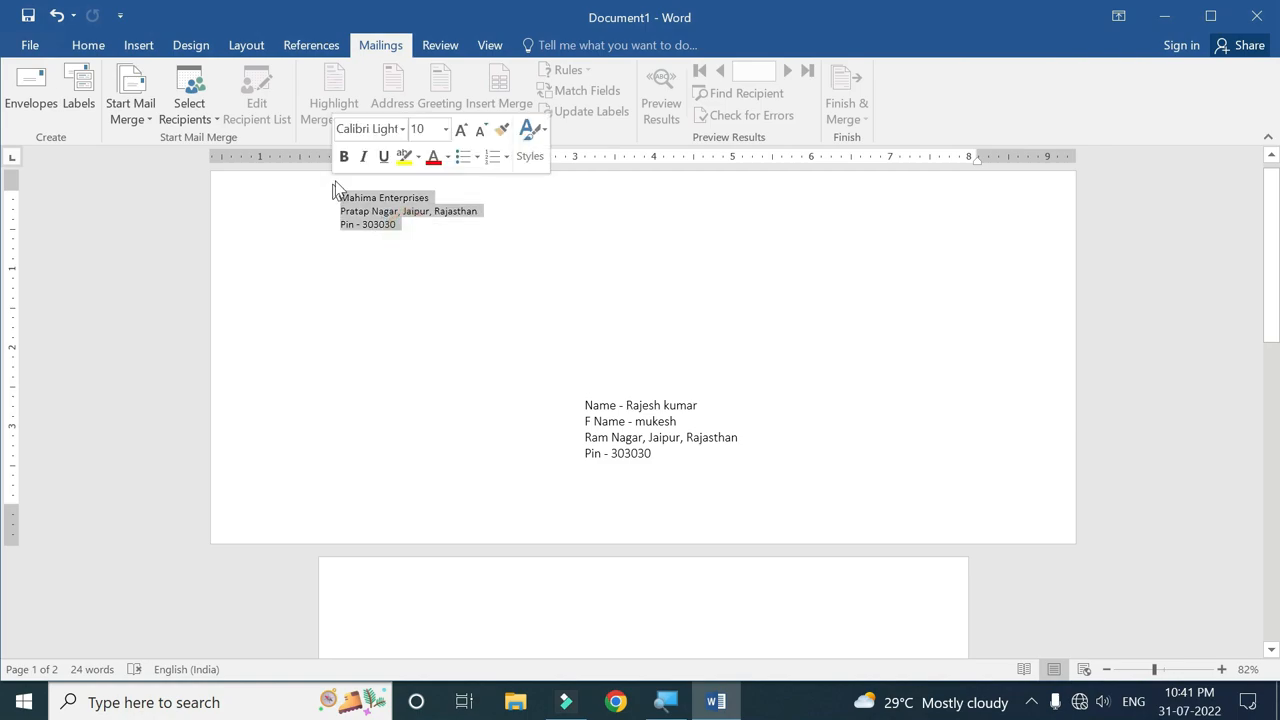
left_click(343, 158)
left_click(456, 130)
left_click(456, 130)
left_click(456, 130)
left_click(421, 238)
Turn 'Mahima Enterprises' into orange WordArt in front of text and push the address down.
left_click_drag(468, 199, 350, 200)
left_click_drag(469, 196, 358, 197)
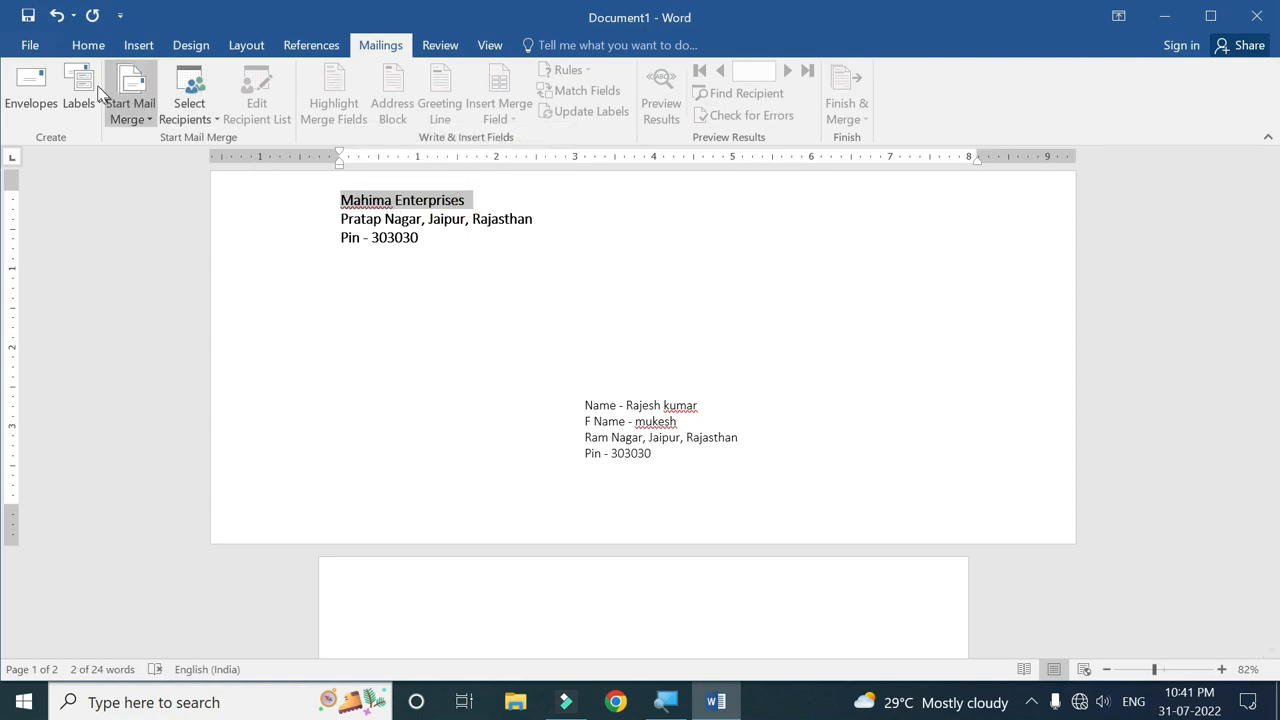
left_click(140, 45)
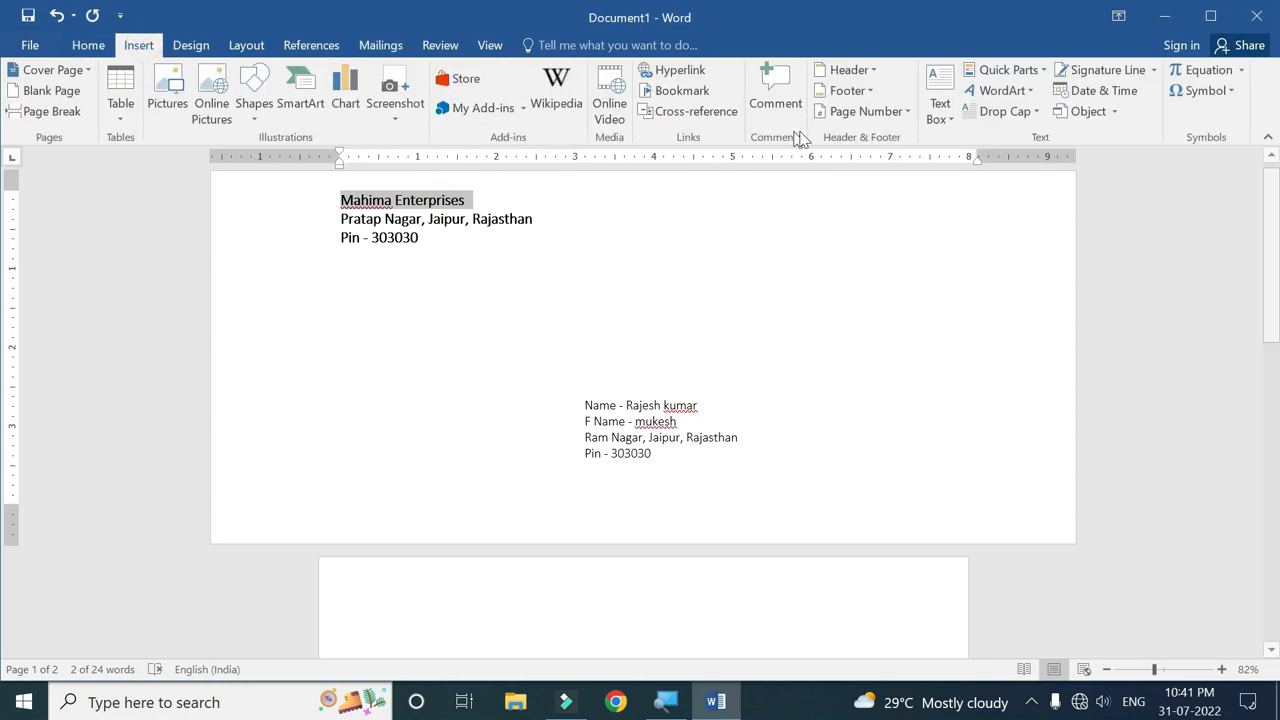
left_click(1030, 91)
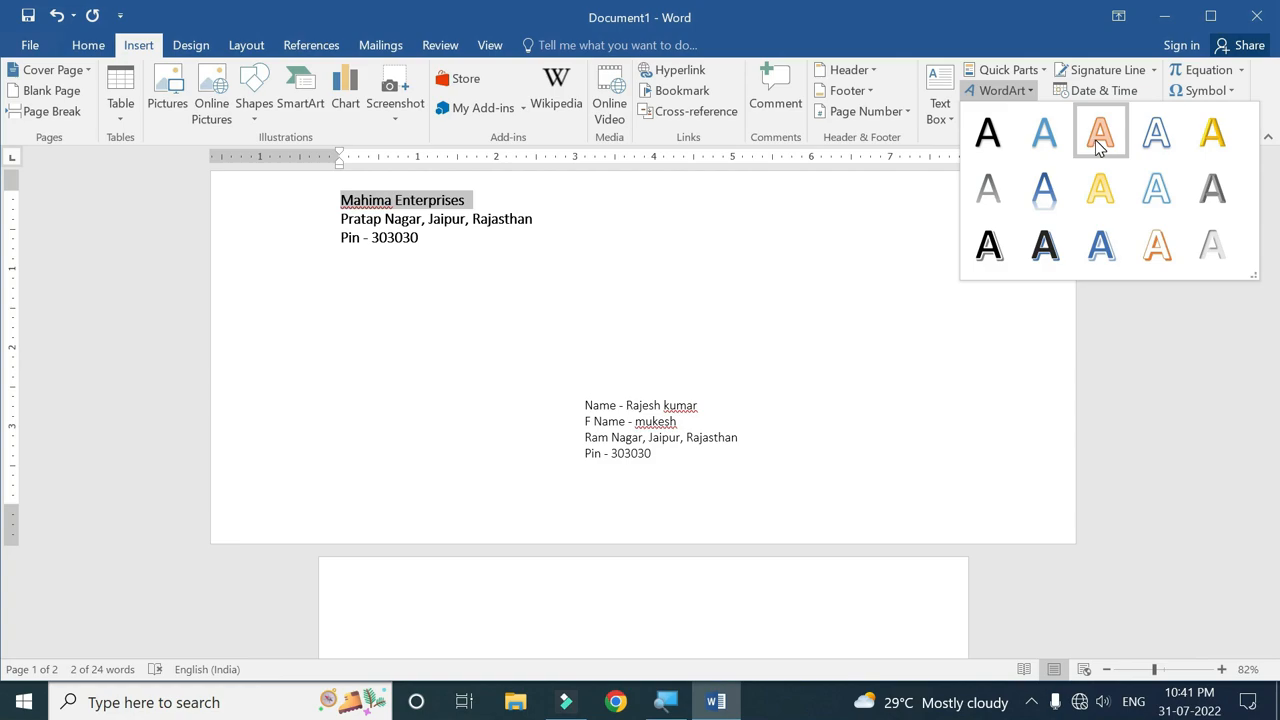
left_click(1099, 146)
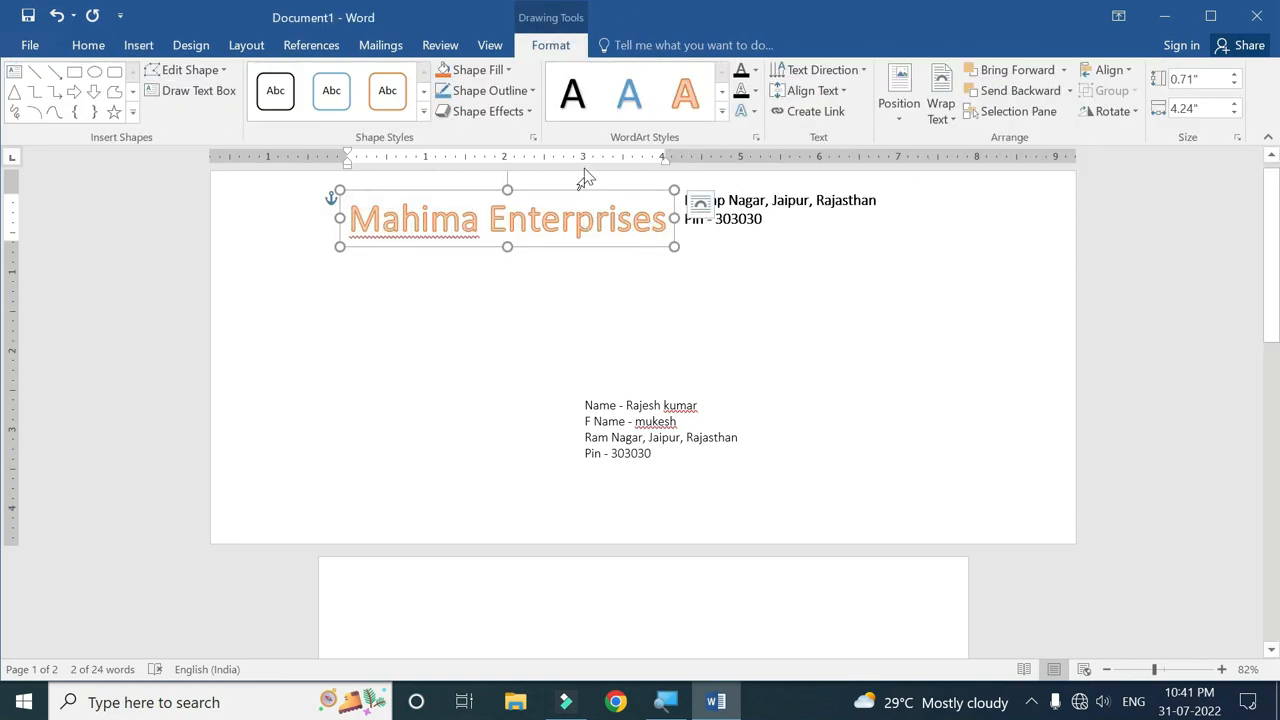
left_click(941, 108)
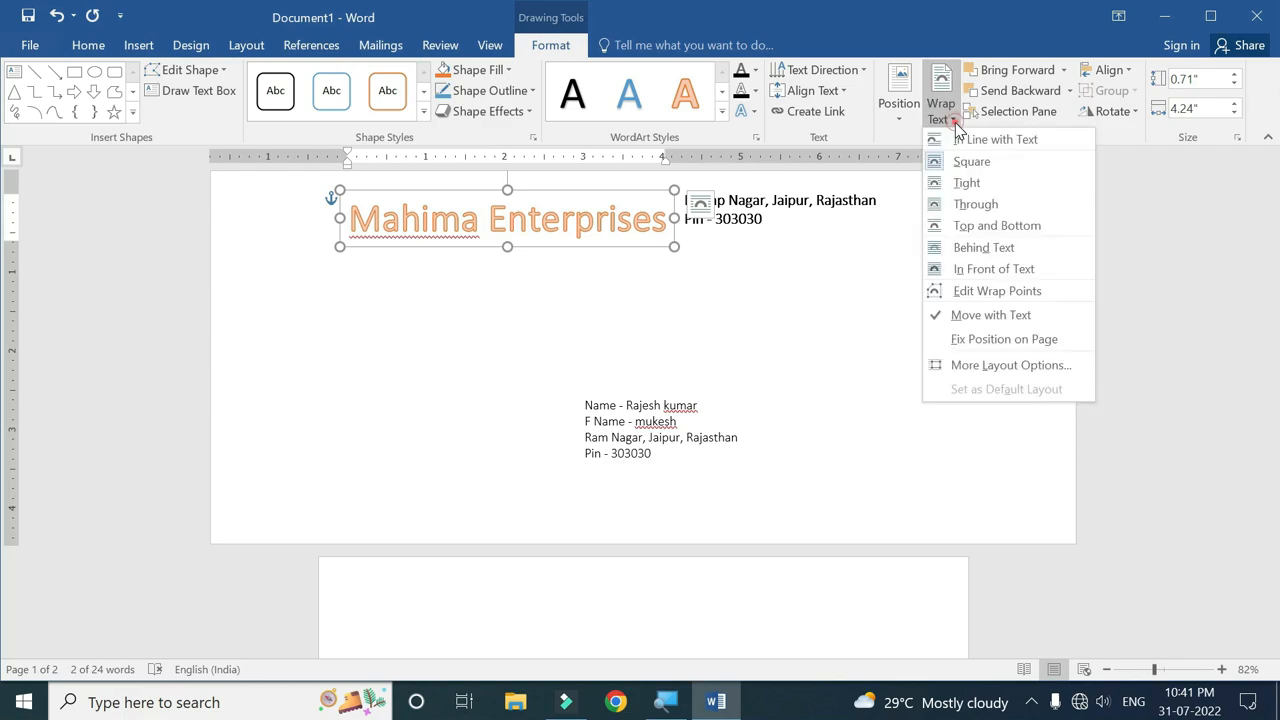
left_click(975, 268)
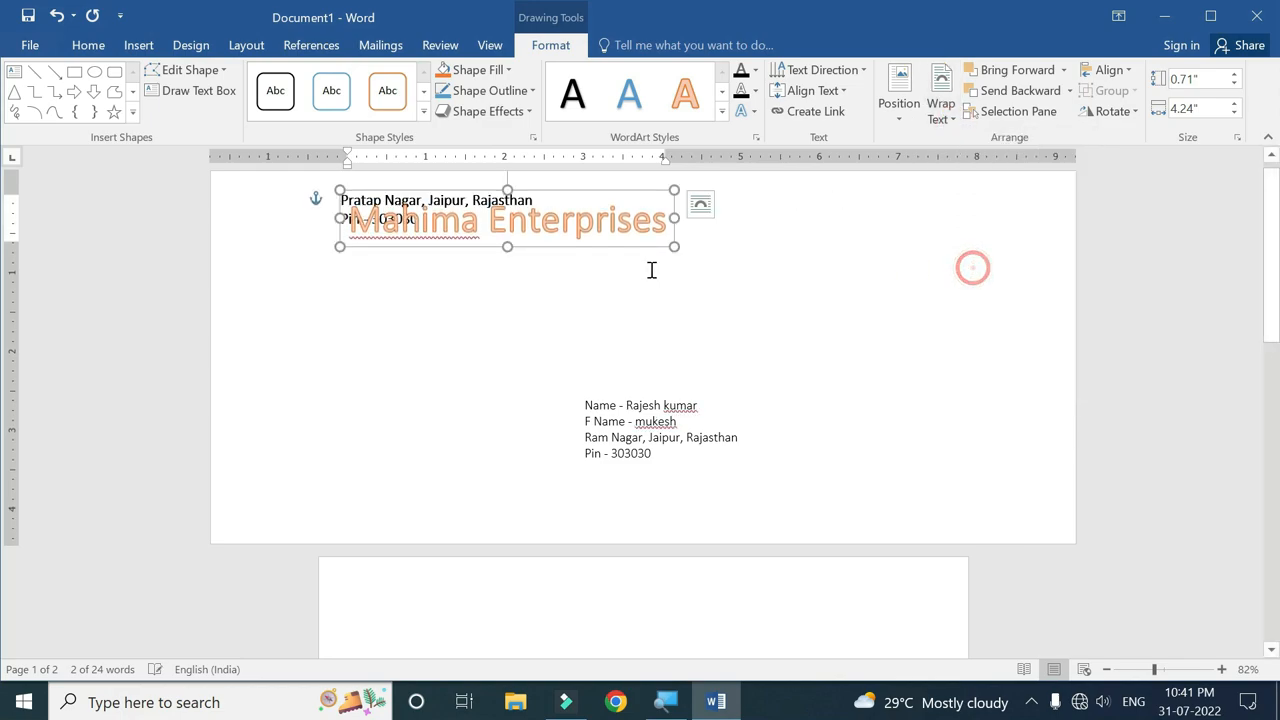
left_click(323, 200)
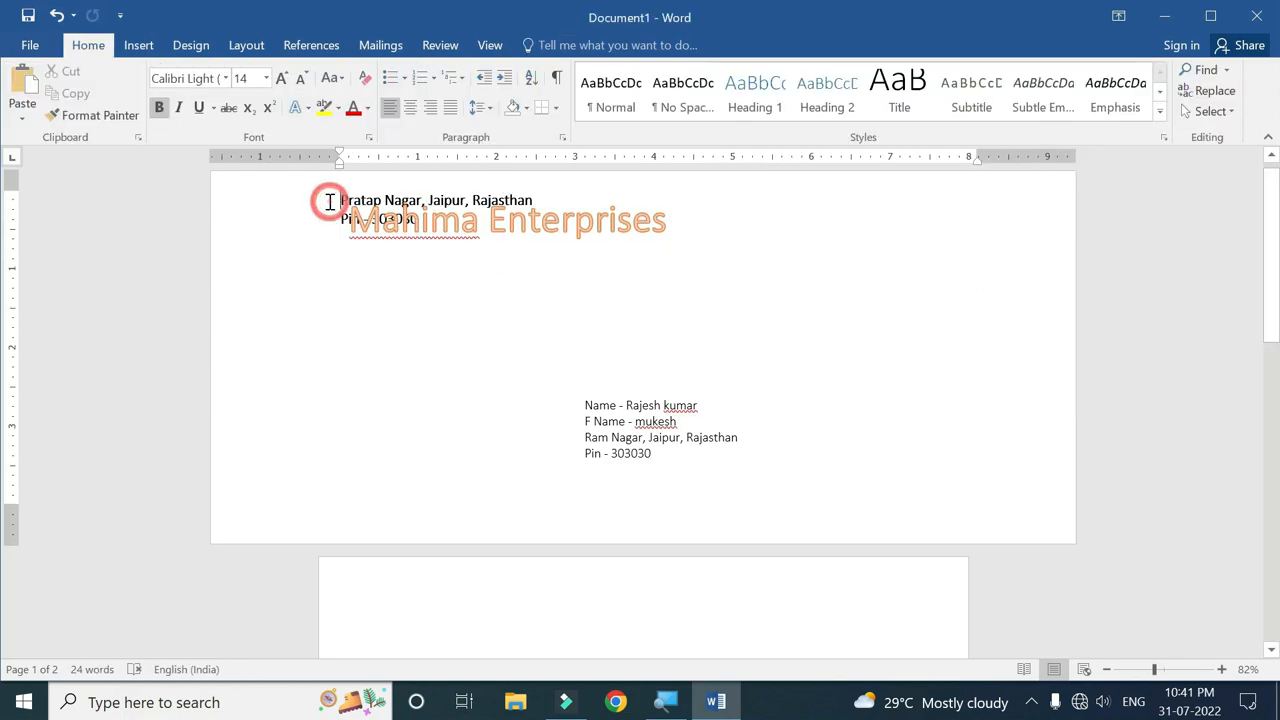
key("Return")
key("Return")
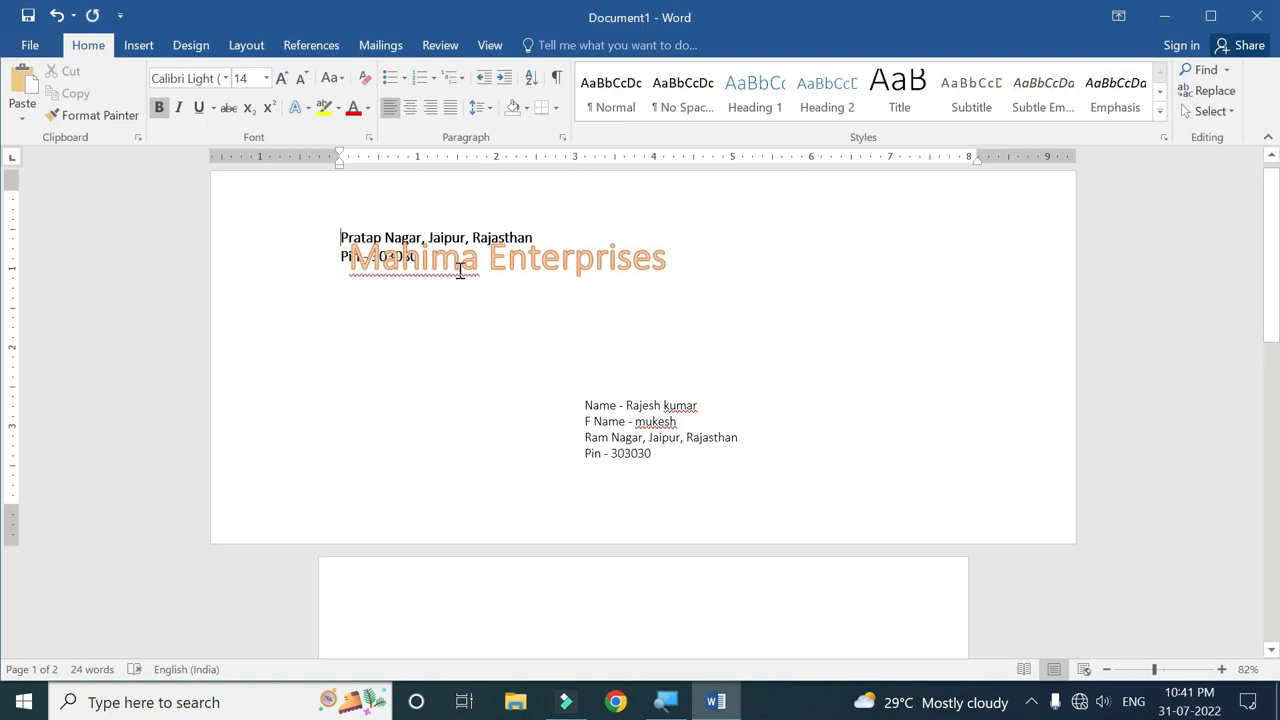
Move the WordArt slightly upward and shrink its text size two steps.
left_click(557, 237)
left_click_drag(563, 234, 549, 177)
left_click_drag(658, 220, 338, 220)
left_click(487, 160)
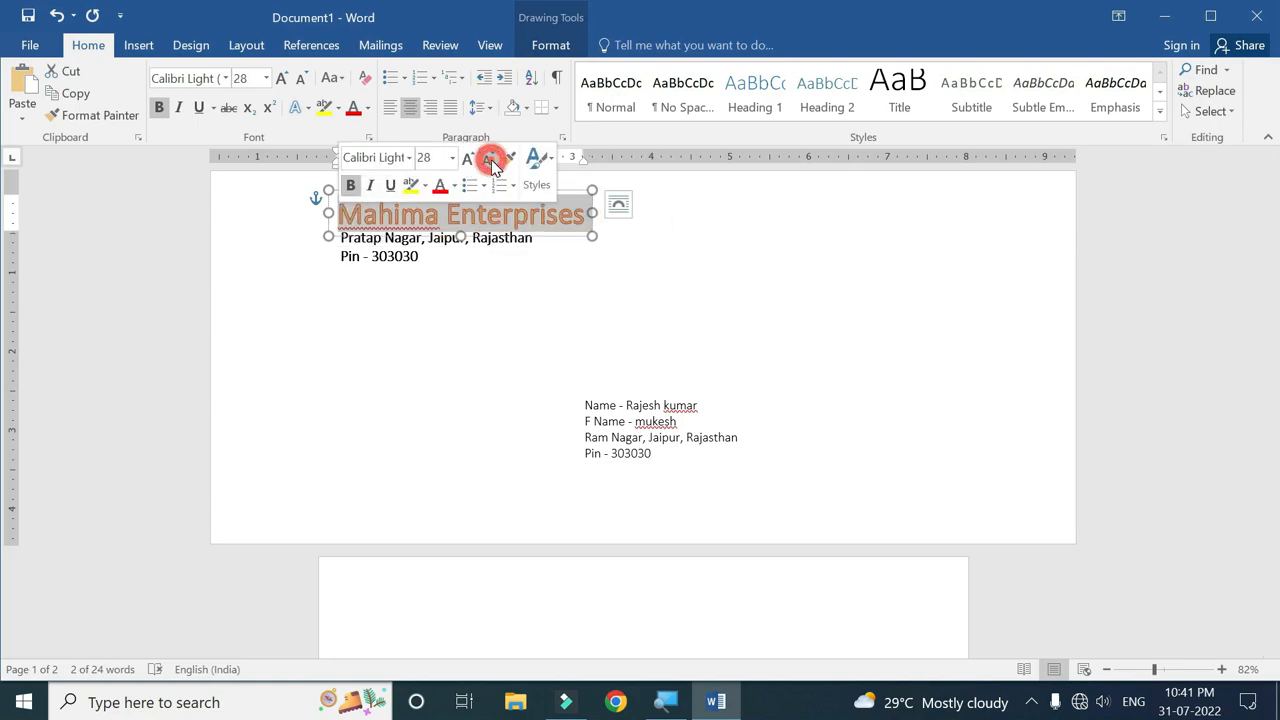
left_click(430, 290)
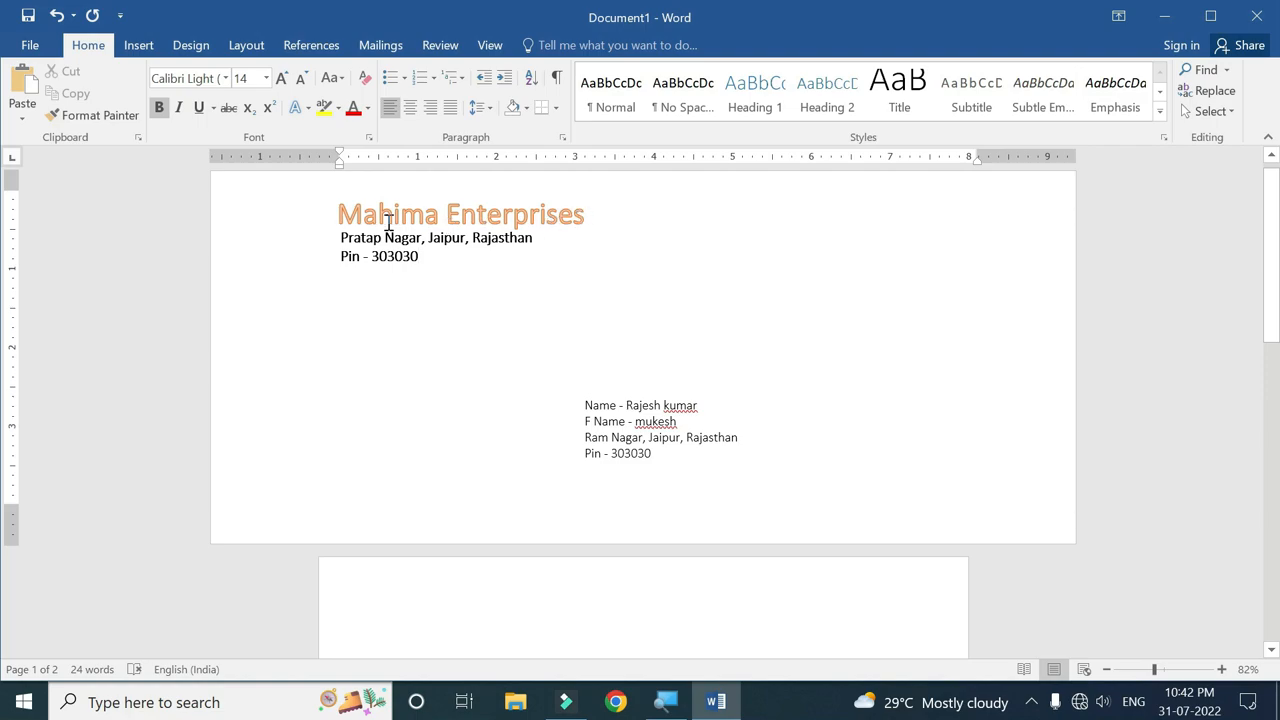
Enlarge the delivery address block to 16 pt and preview it for printing.
left_click_drag(663, 452, 605, 382)
left_click_drag(680, 461, 594, 407)
left_click(729, 346)
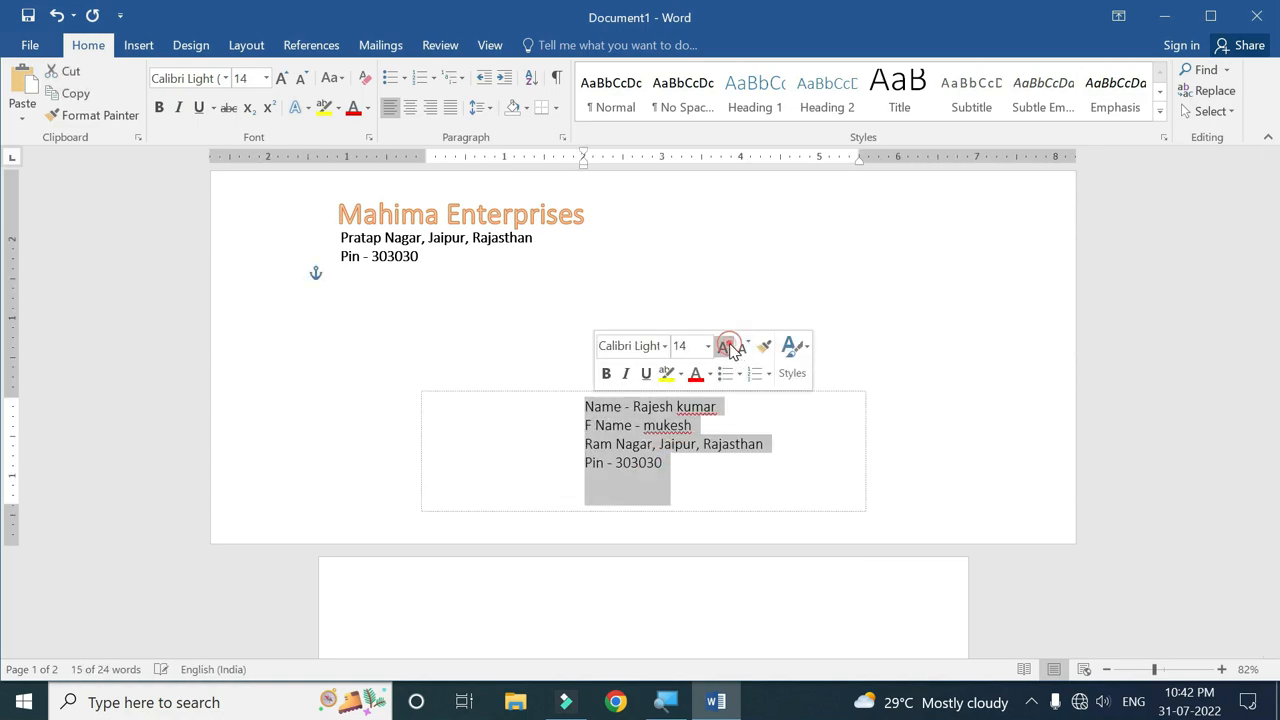
left_click(729, 346)
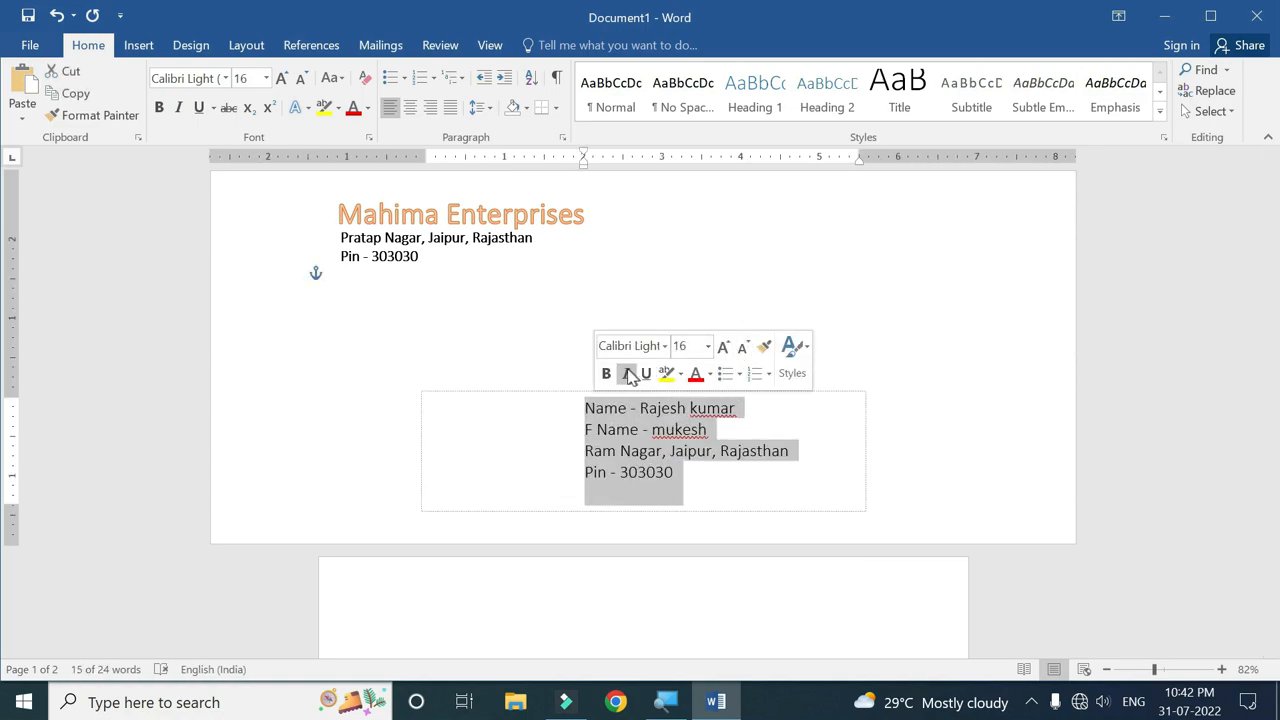
left_click(508, 358)
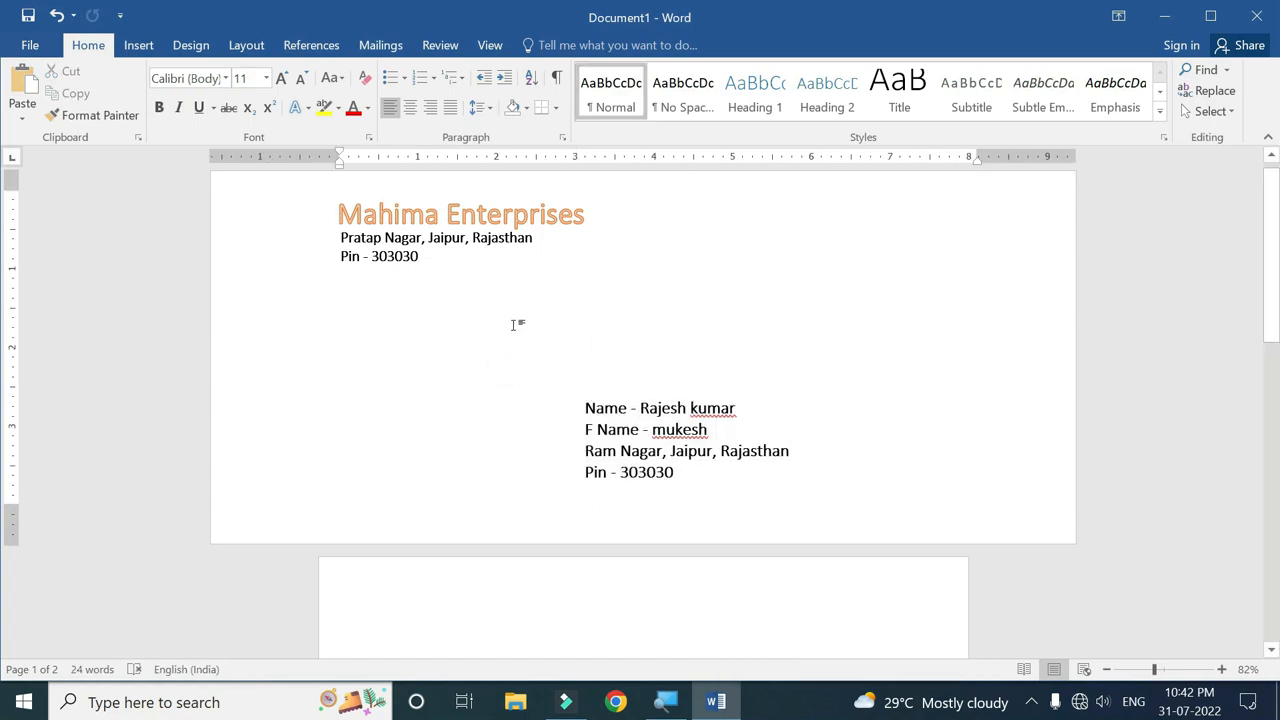
scroll(589, 374, "down", 1)
scroll(634, 391, "up", 1)
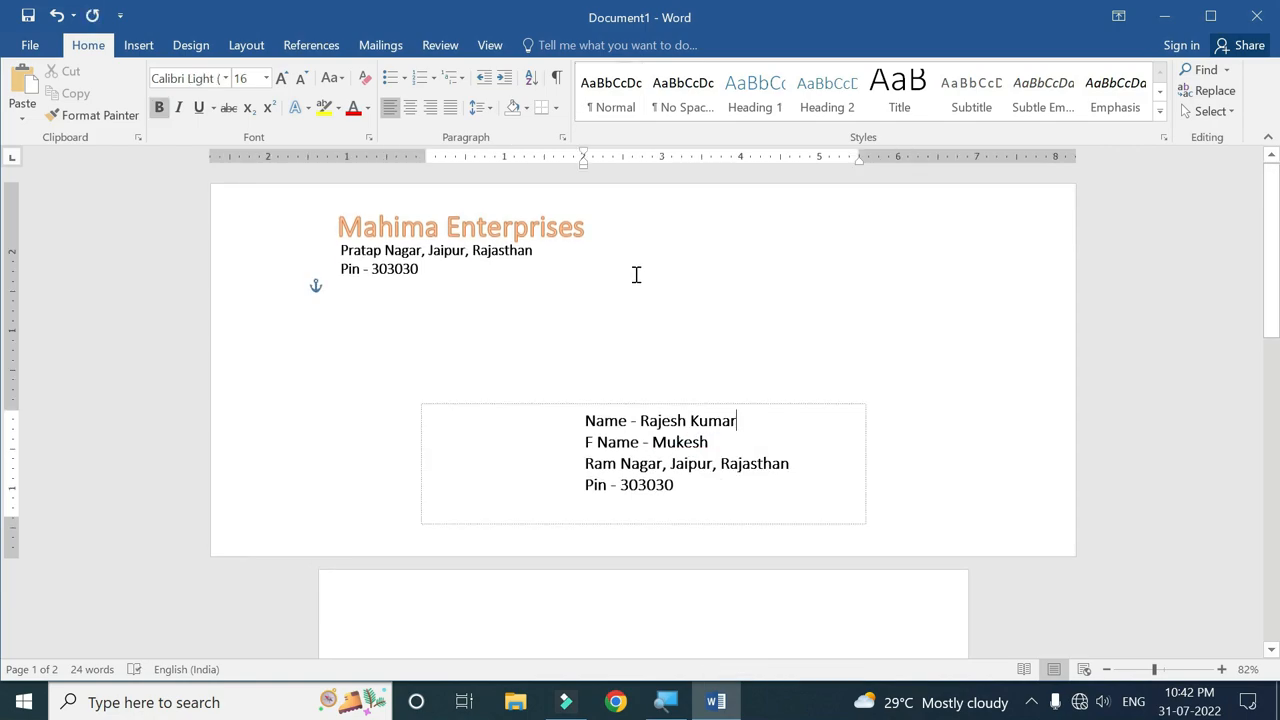
key("ctrl+p")
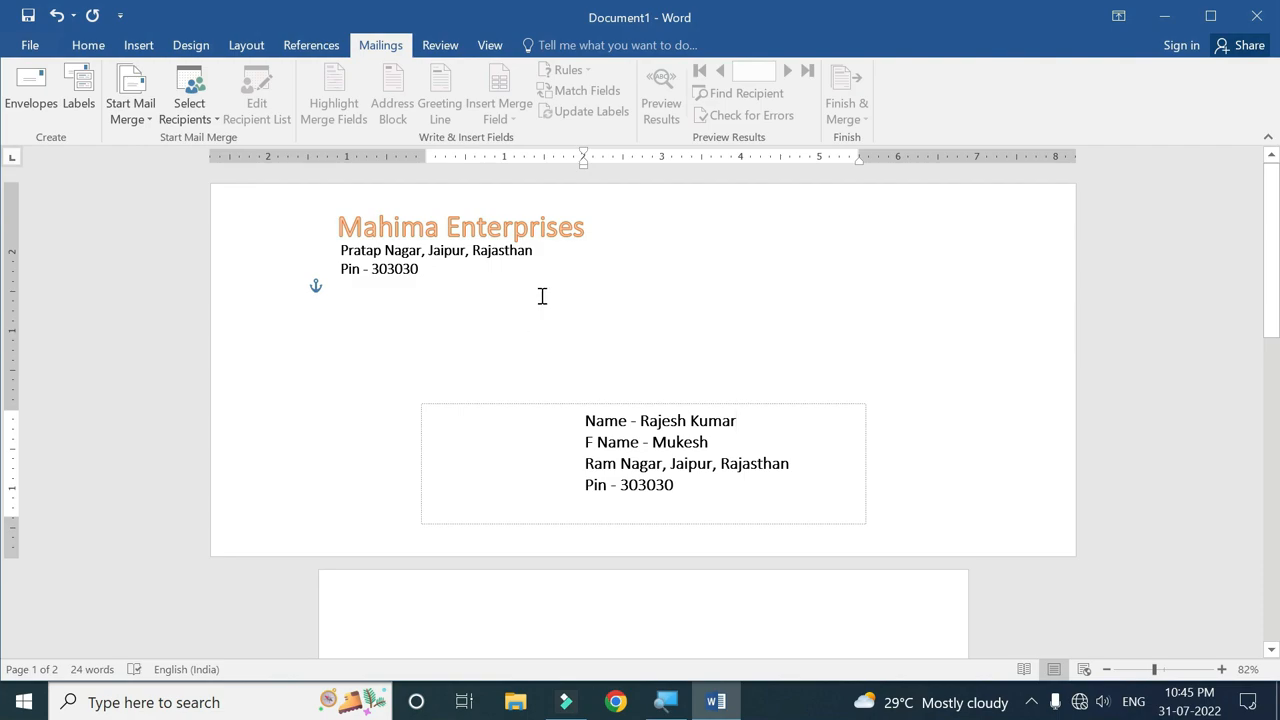
Set the address labels to Microsoft 30 Per Page, full page of the same label.
left_click(82, 105)
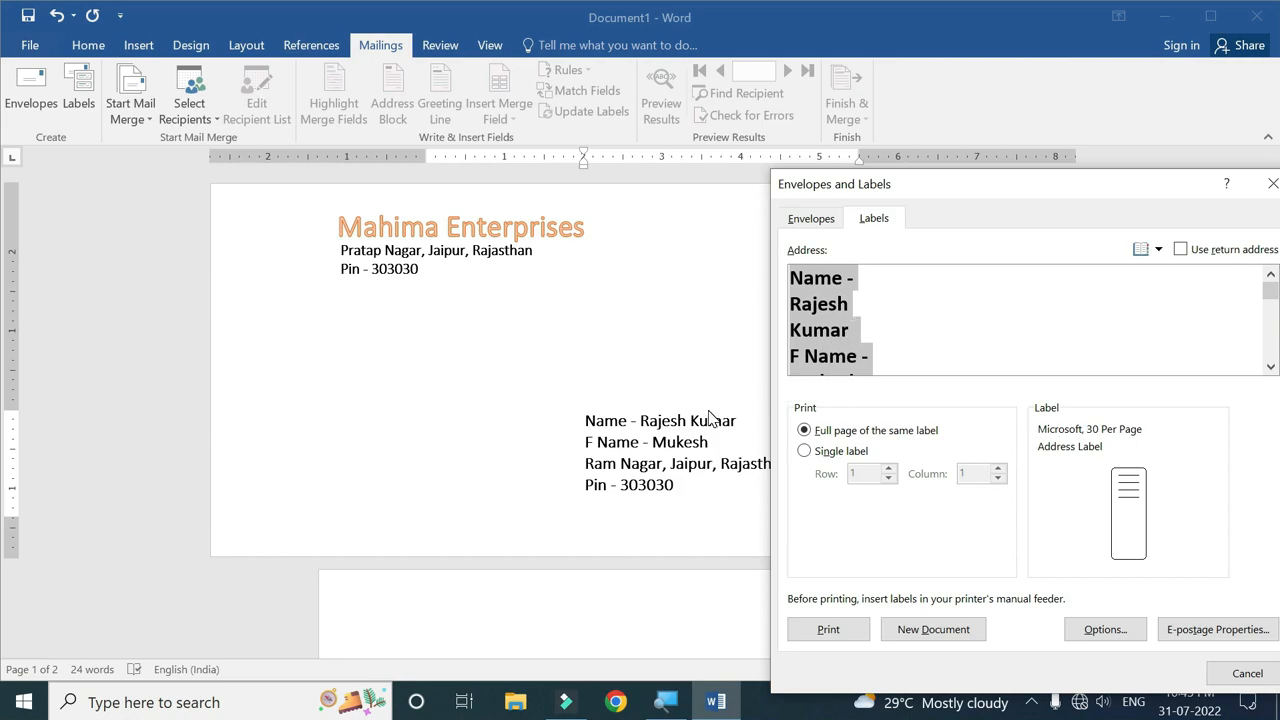
left_click_drag(1028, 199, 805, 128)
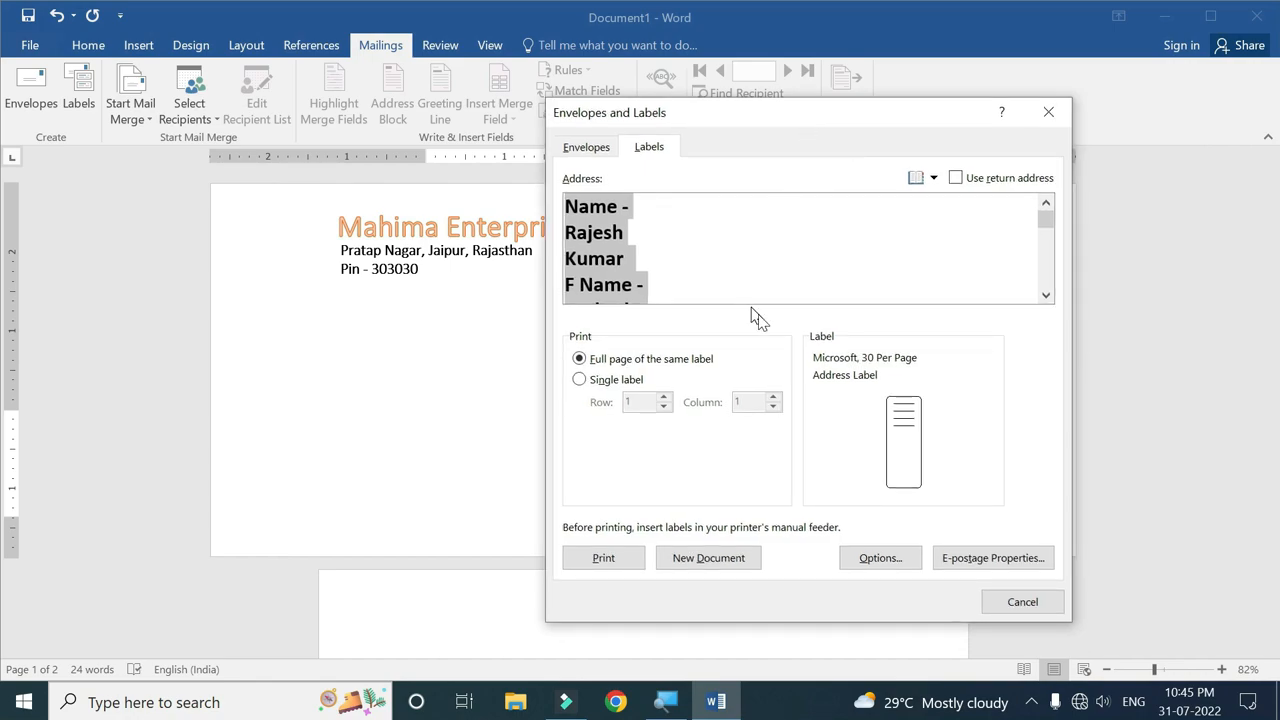
left_click(880, 558)
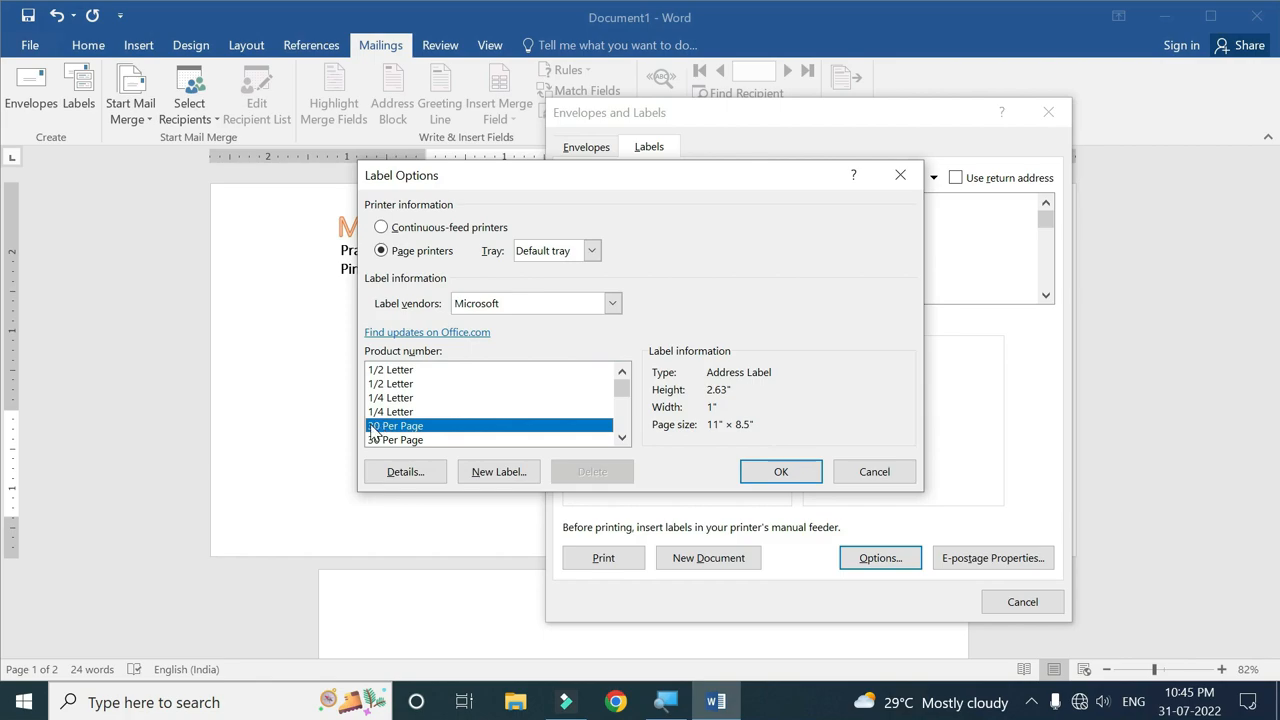
left_click(391, 371)
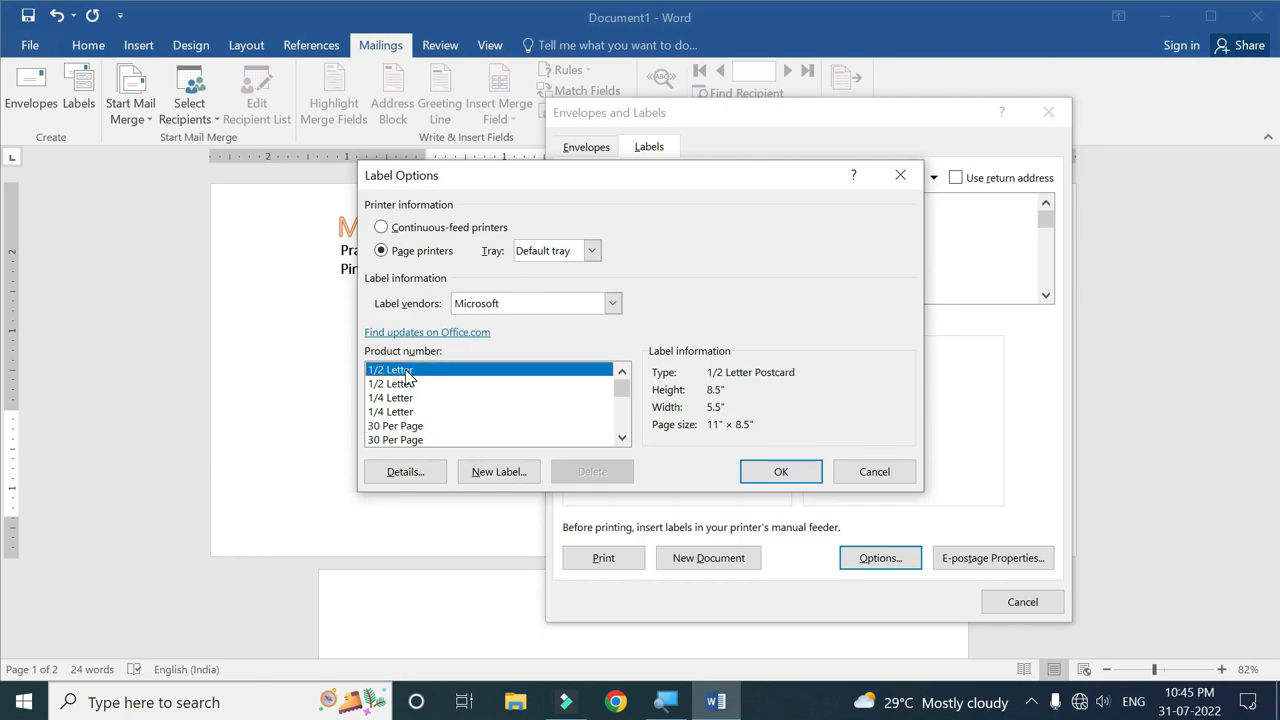
left_click(392, 428)
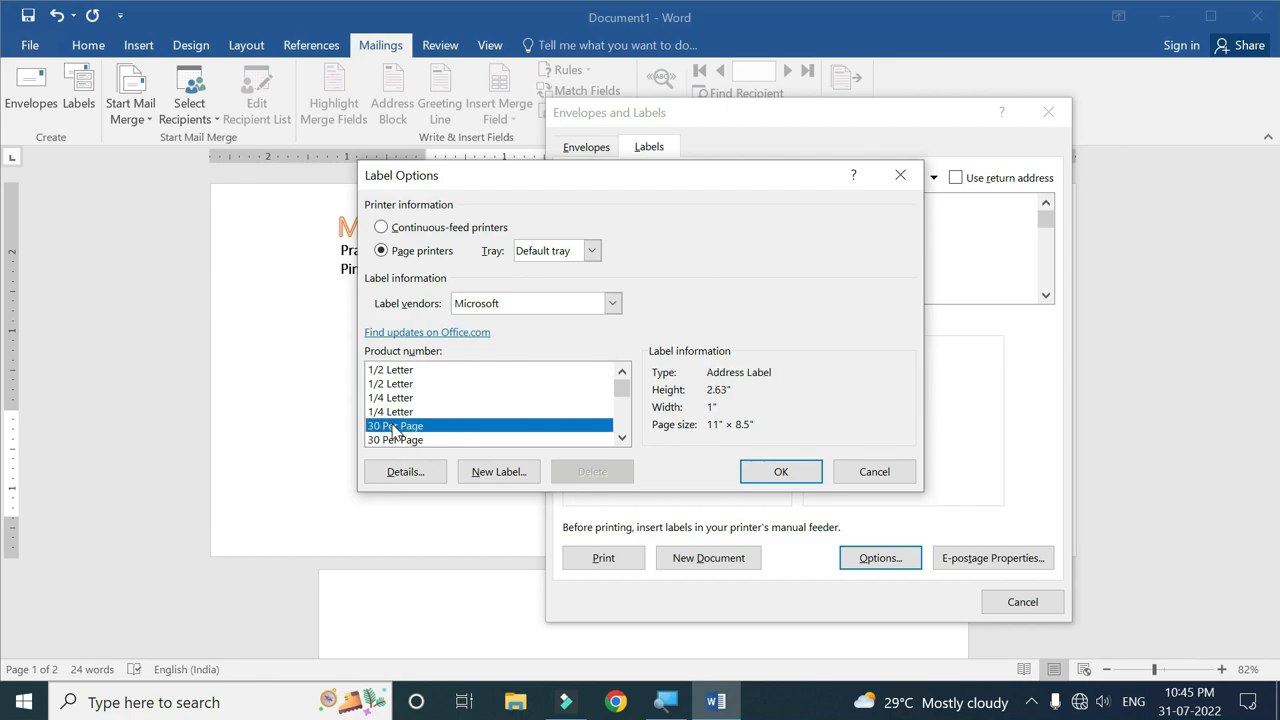
left_click(783, 475)
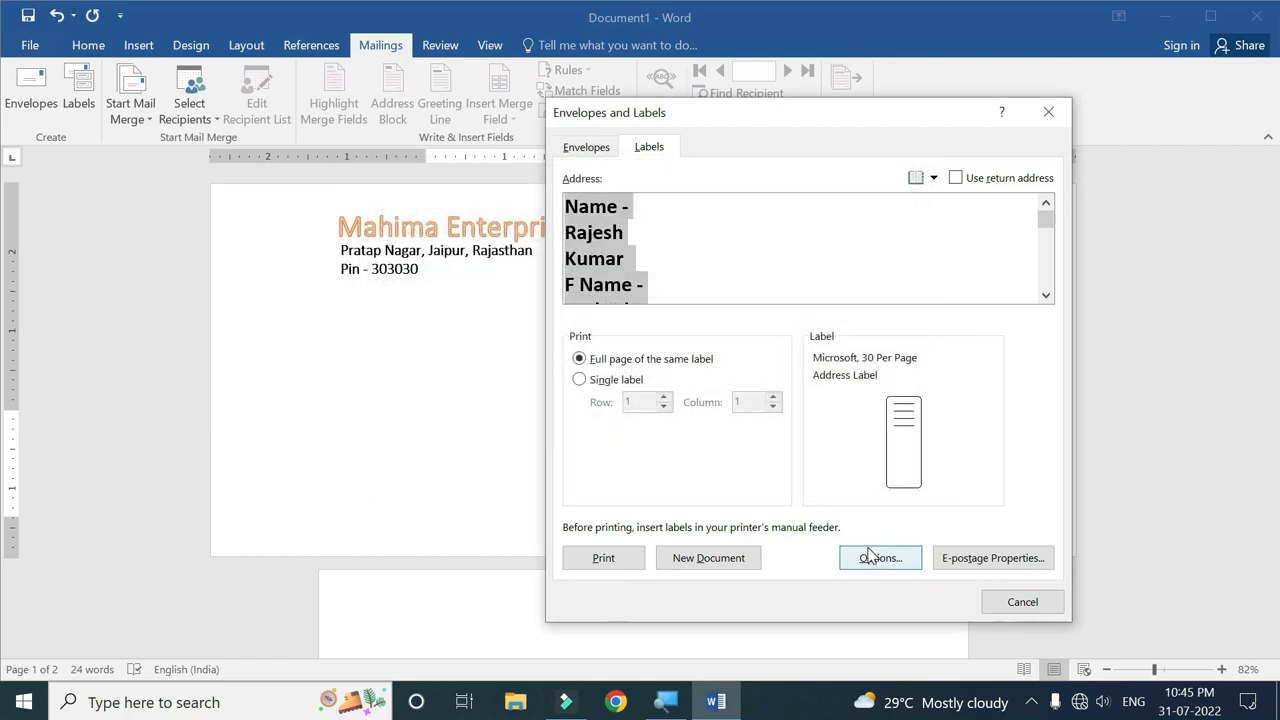
Create the Labels4 document of address labels and scroll through it.
left_click(706, 558)
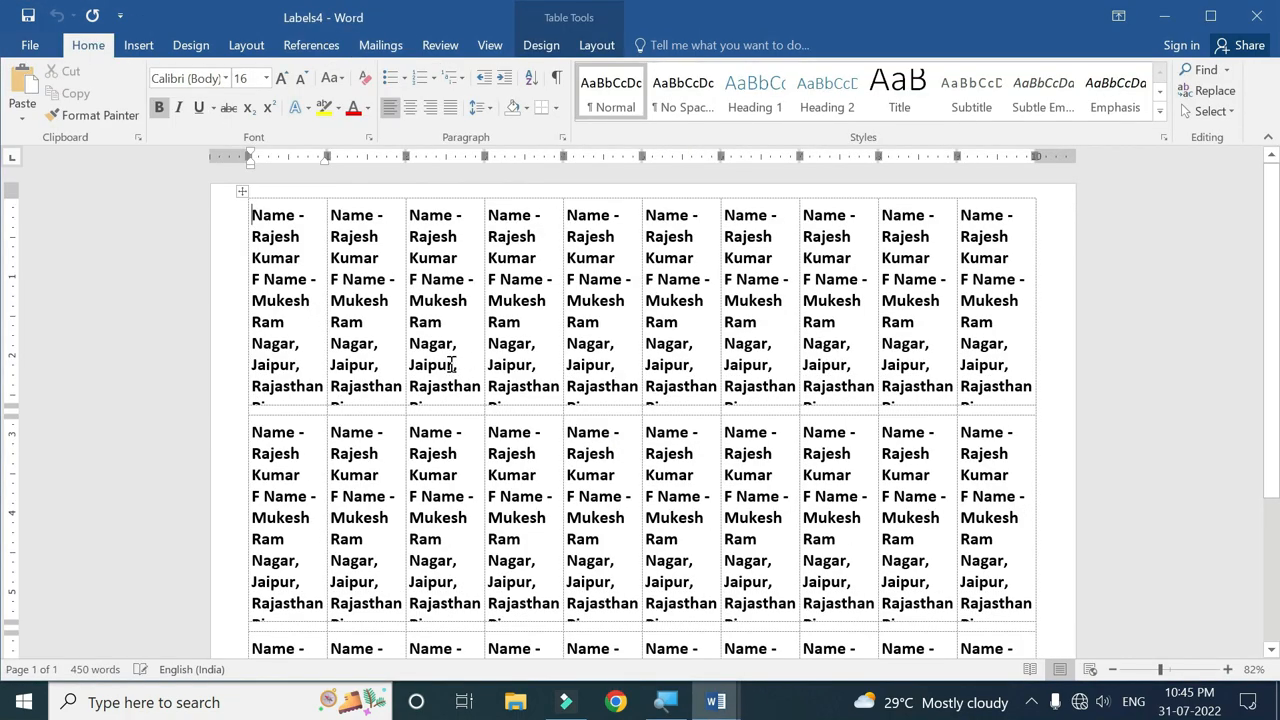
scroll(445, 360, "down", 3)
scroll(452, 348, "down", 1)
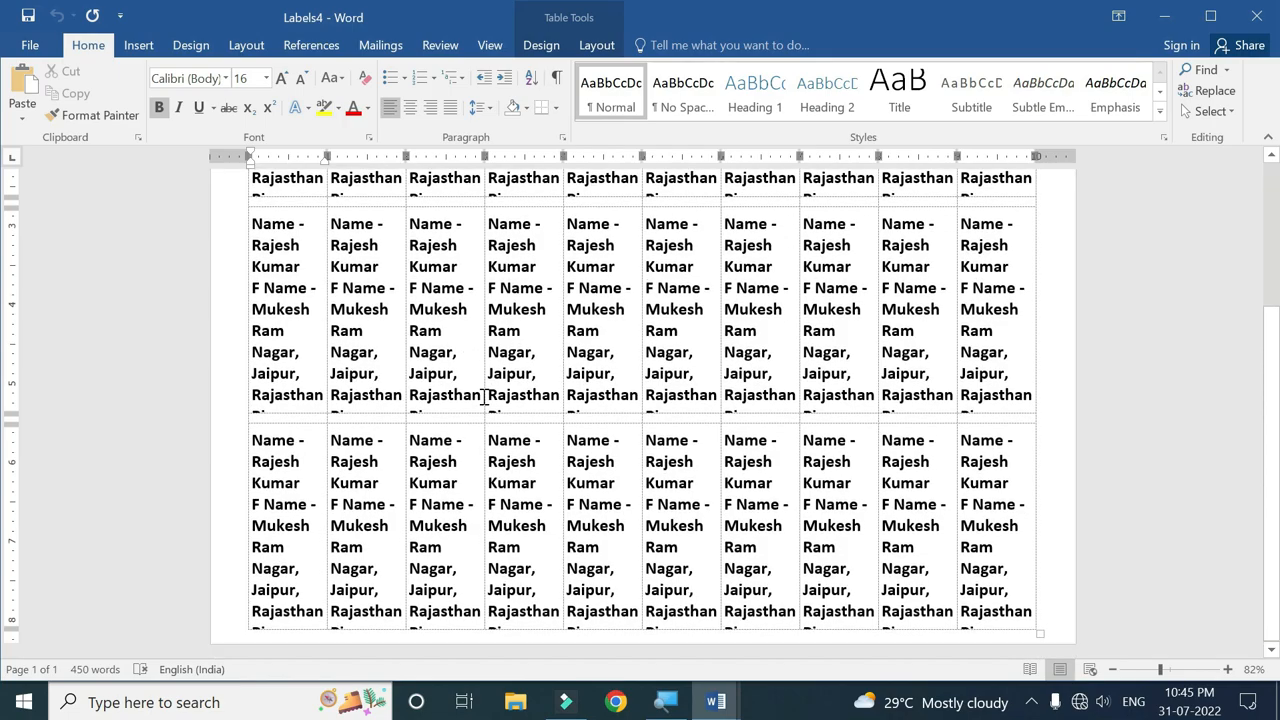
scroll(484, 397, "up", 3)
scroll(492, 391, "down", 3)
scroll(492, 391, "up", 3)
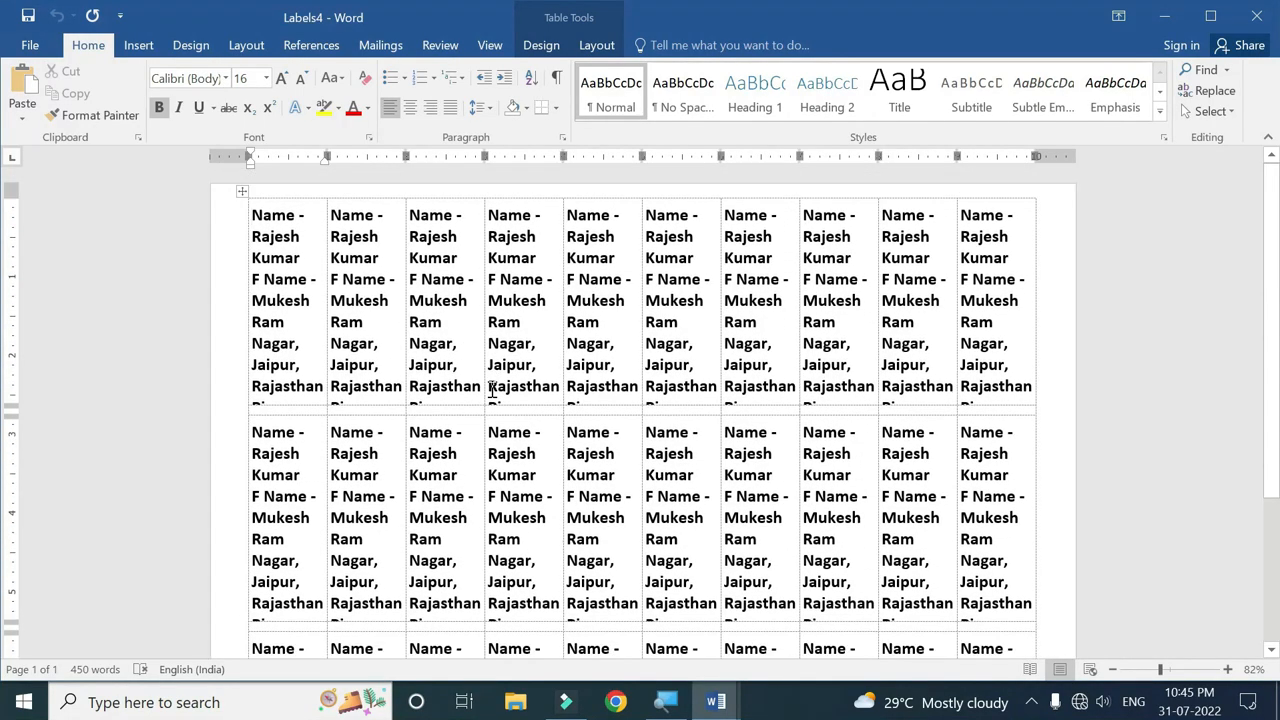
scroll(490, 390, "down", 3)
scroll(485, 386, "up", 3)
scroll(490, 350, "down", 3)
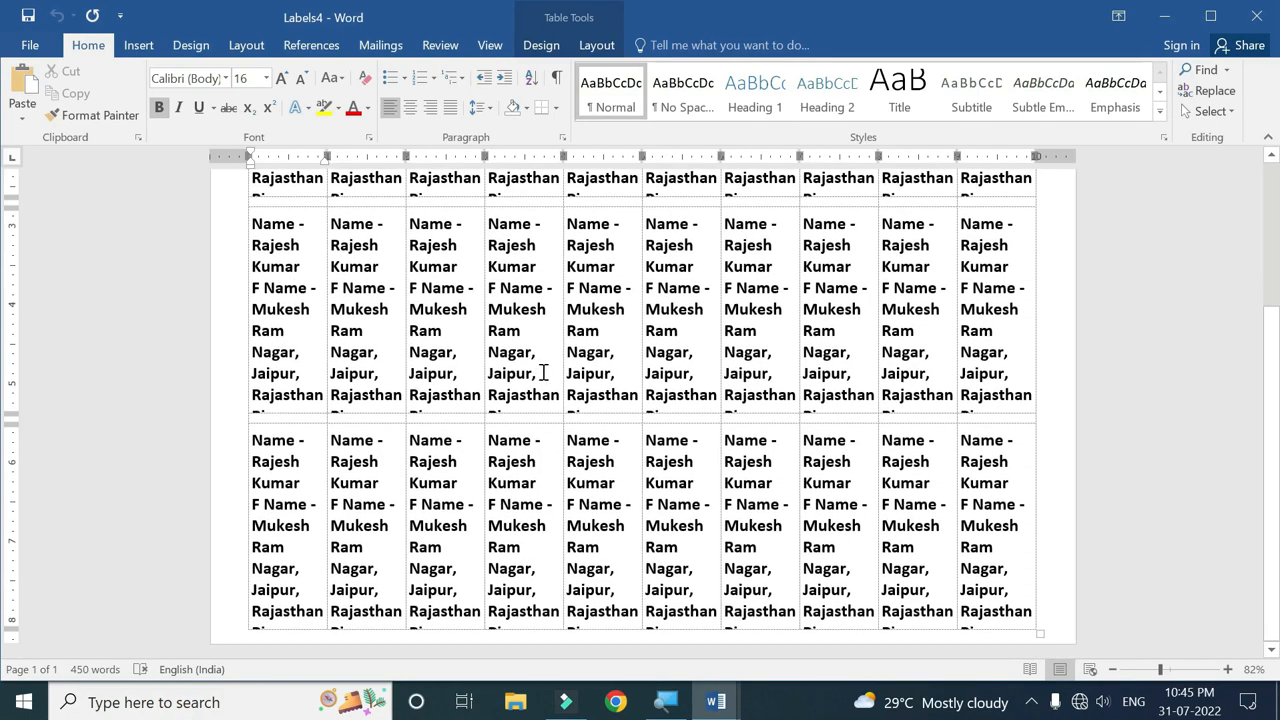
scroll(545, 372, "up", 3)
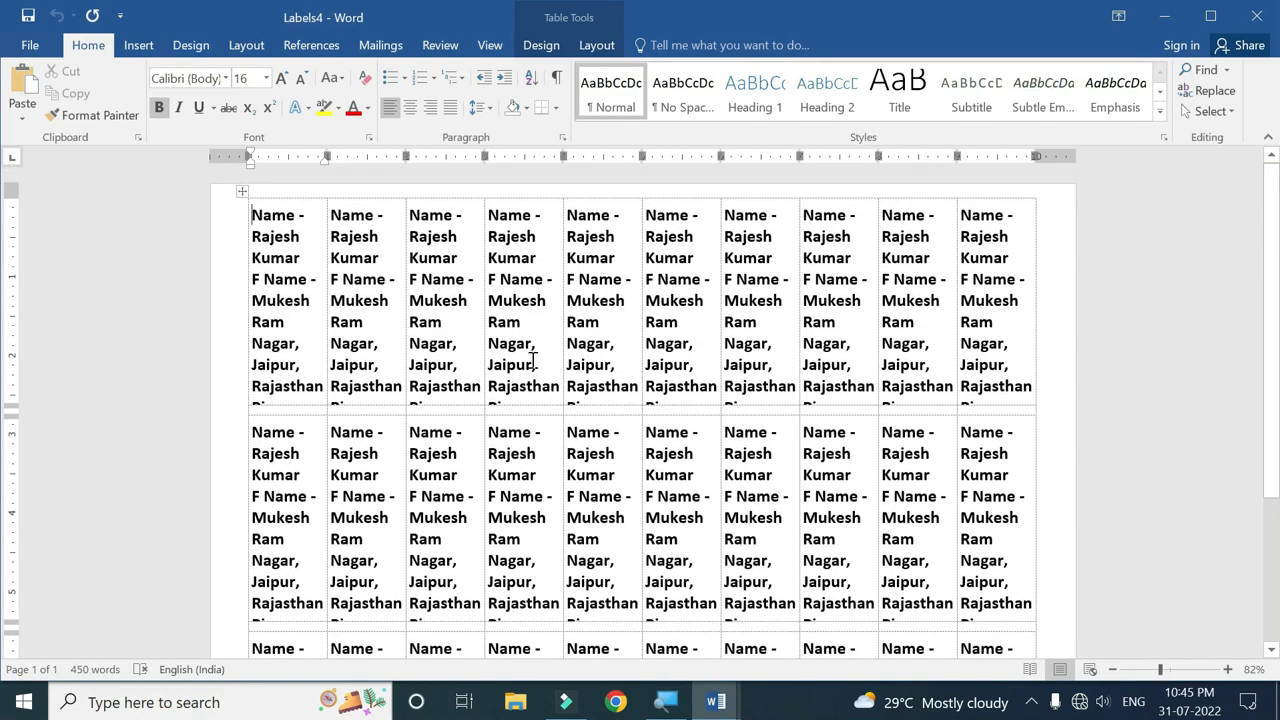
Make all the label text non-bold at 11 pt, then close Labels4.
key("ctrl+a")
key("ctrl+b")
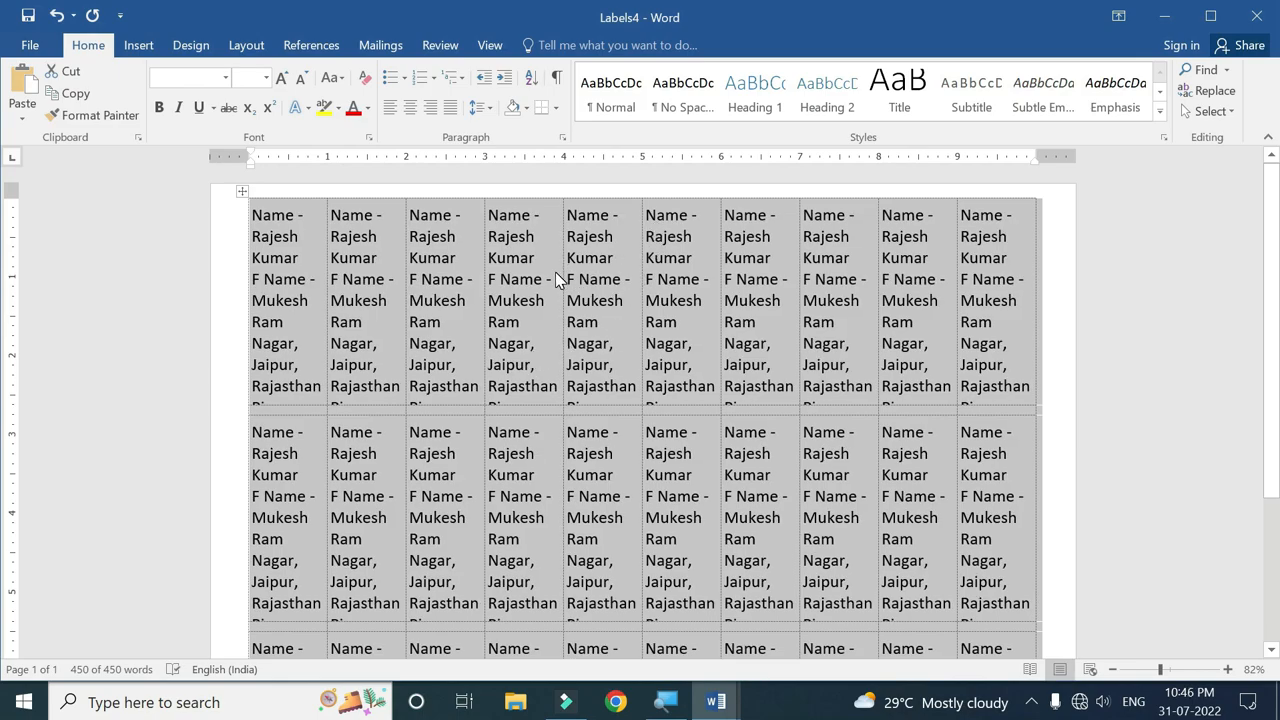
key("ctrl+z")
left_click(671, 342)
scroll(588, 332, "down", 3)
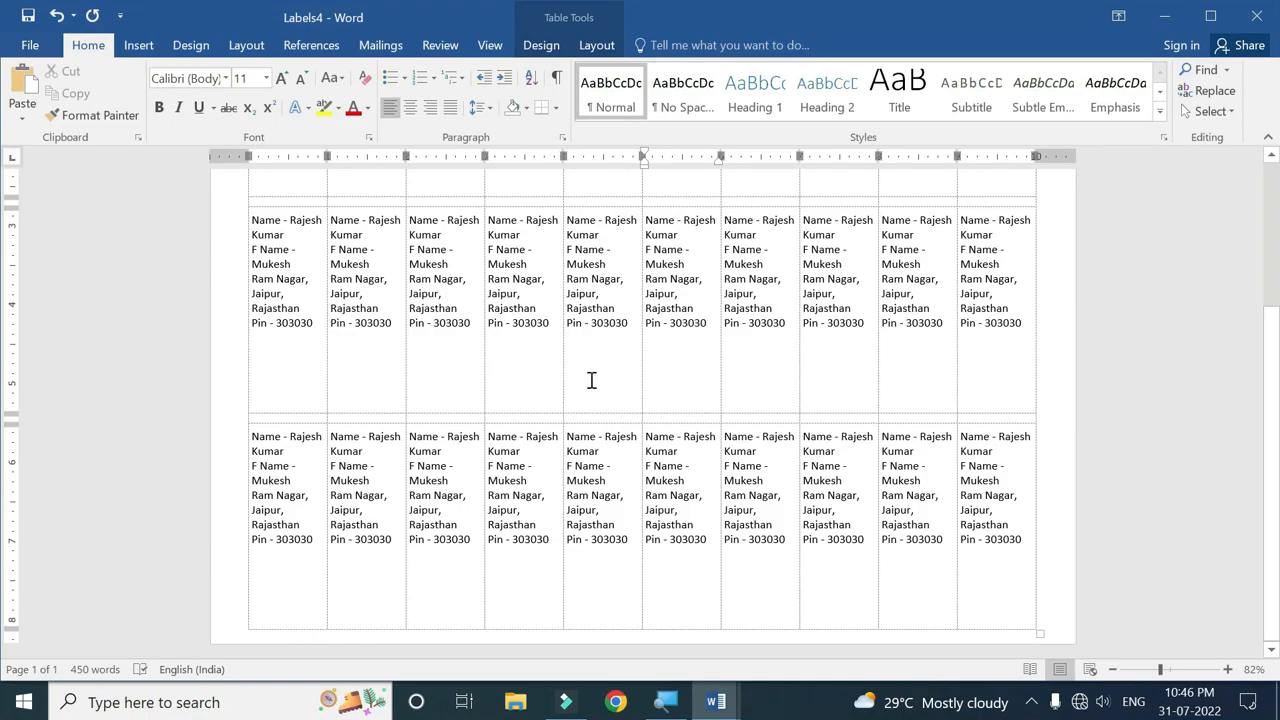
scroll(591, 380, "up", 3)
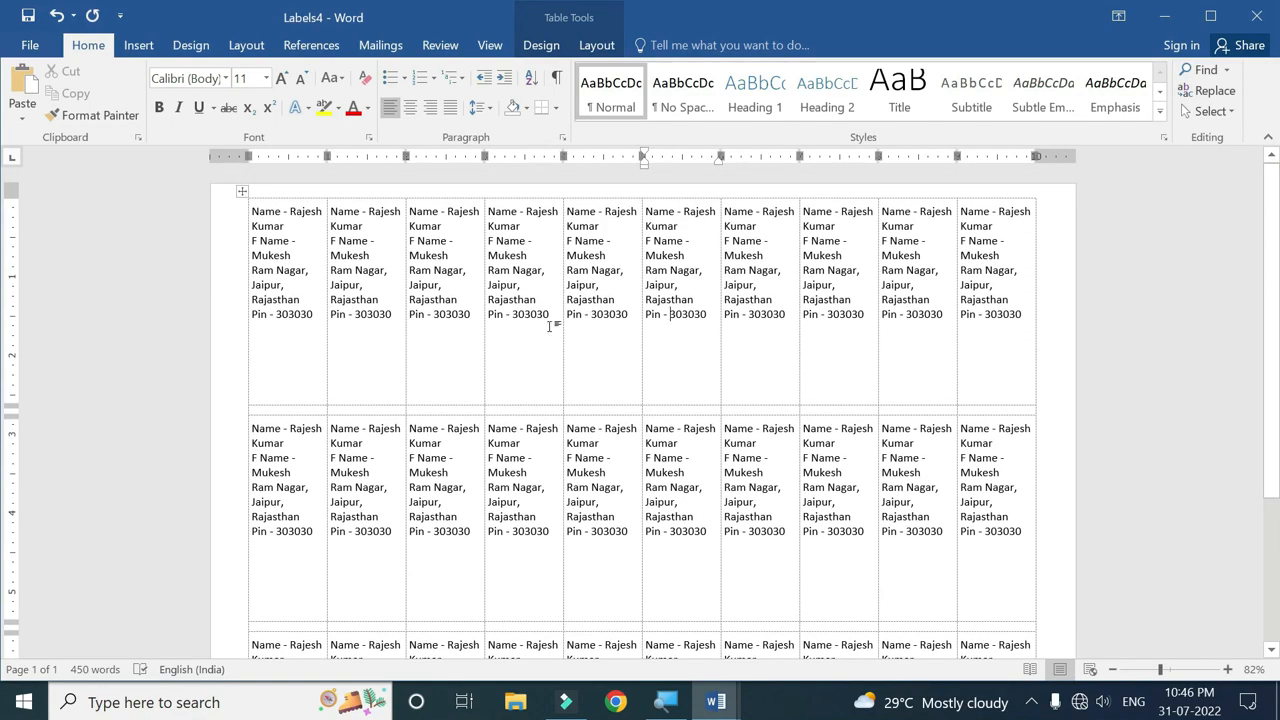
left_click(1256, 17)
Discard Labels4 without saving, then open and dismiss the Start Mail Merge list.
left_click(660, 394)
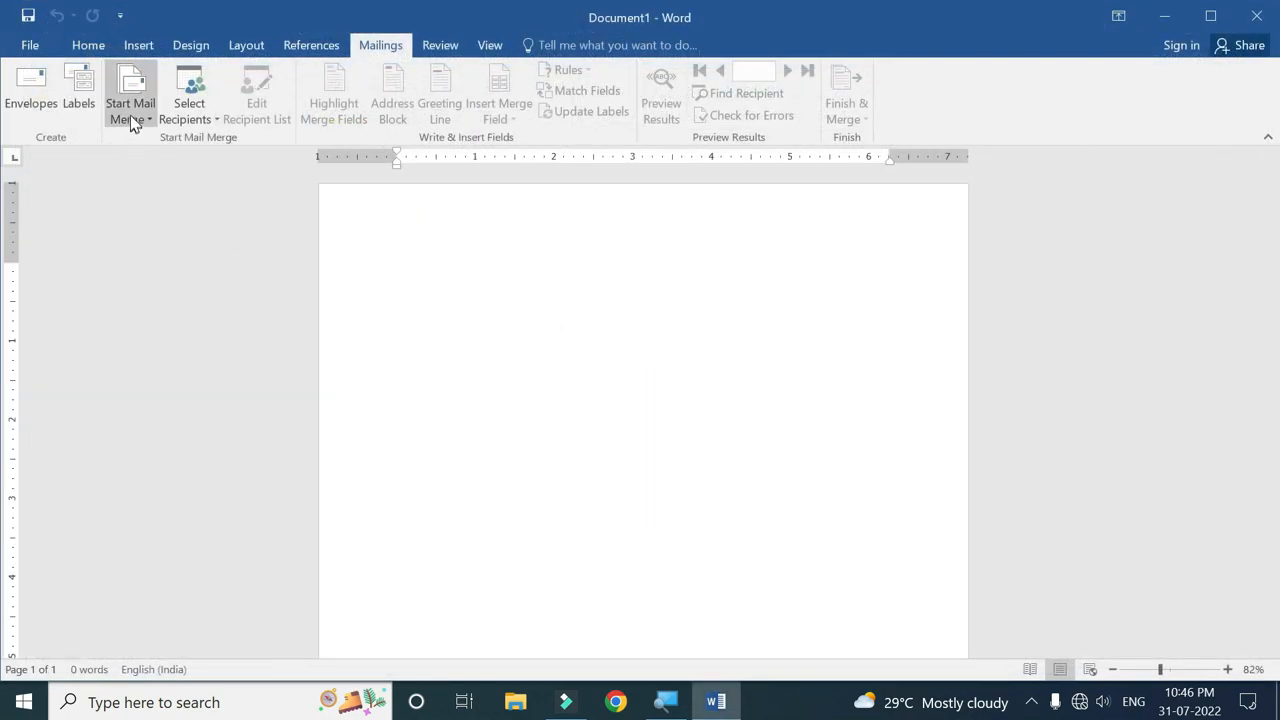
left_click(148, 124)
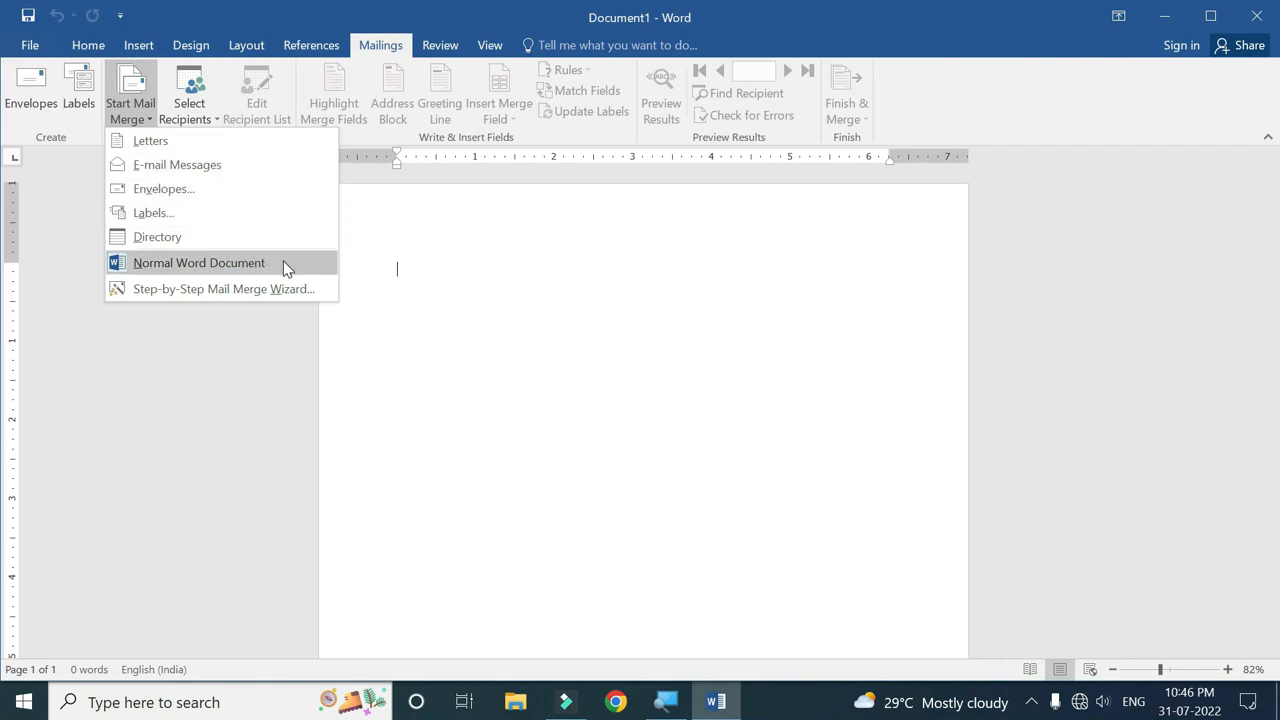
left_click(424, 266)
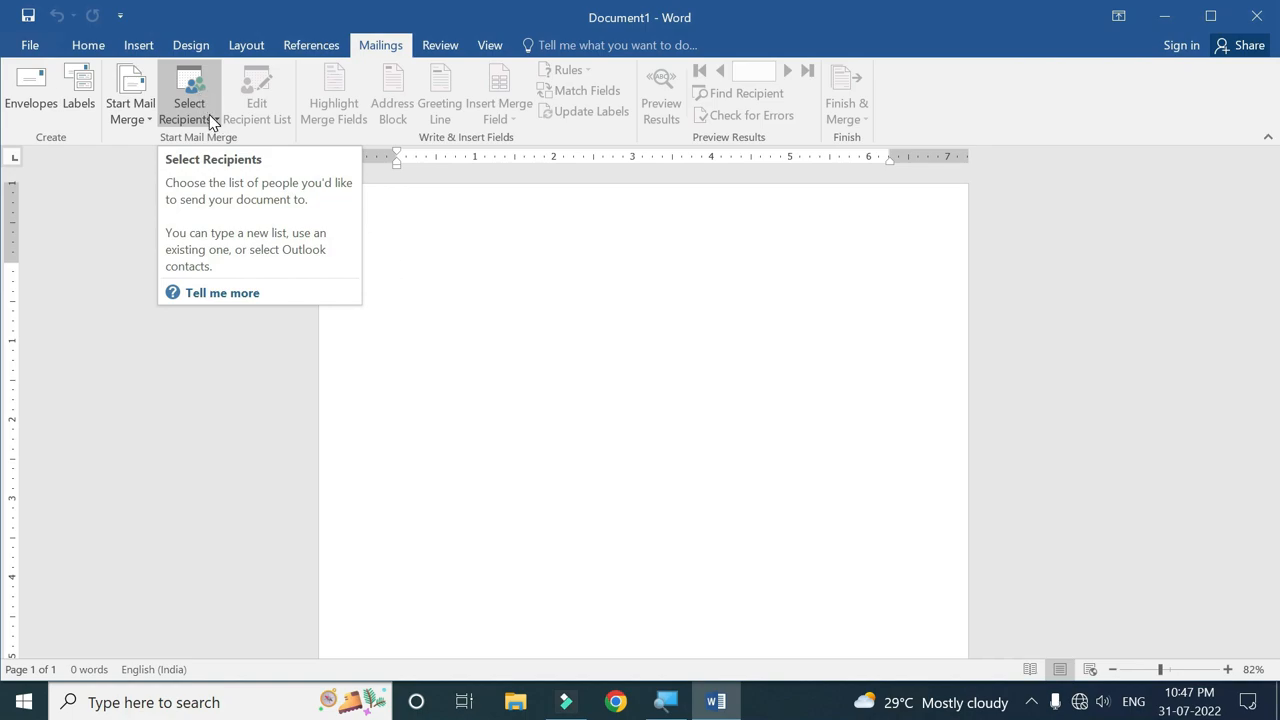
Choose Select Recipients > Type a New List and scroll across its columns.
left_click(271, 155)
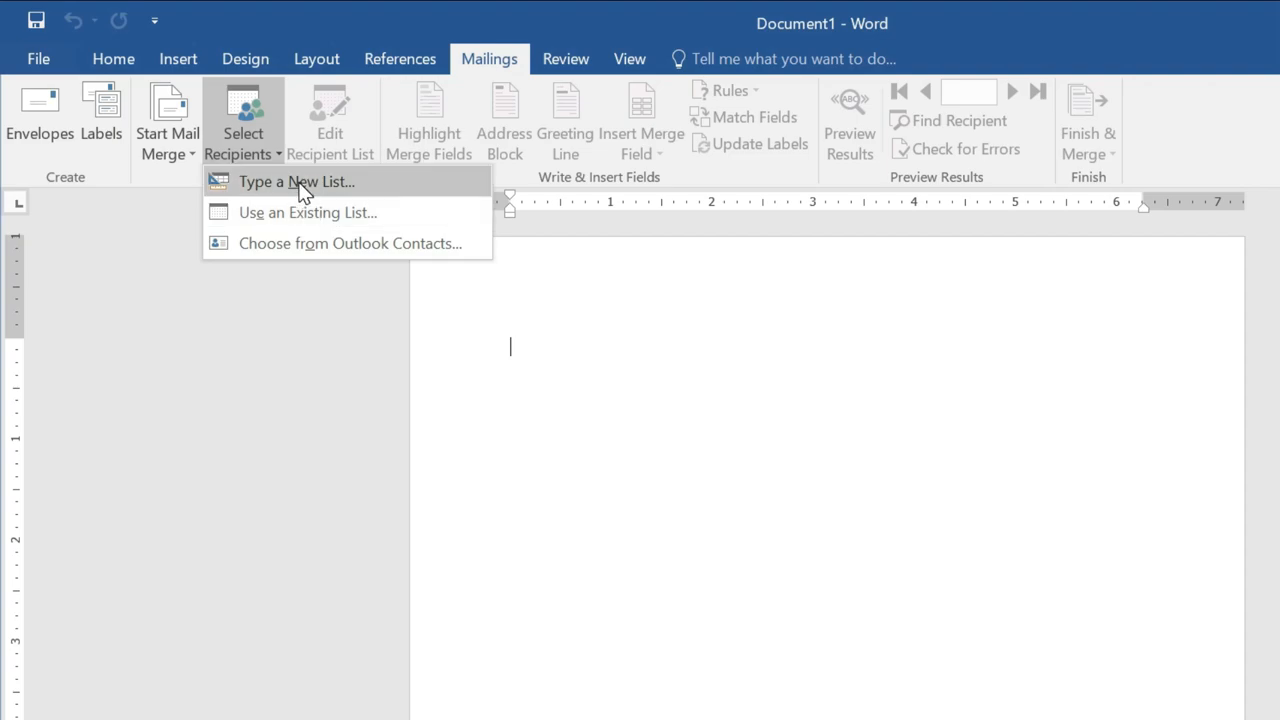
left_click(290, 185)
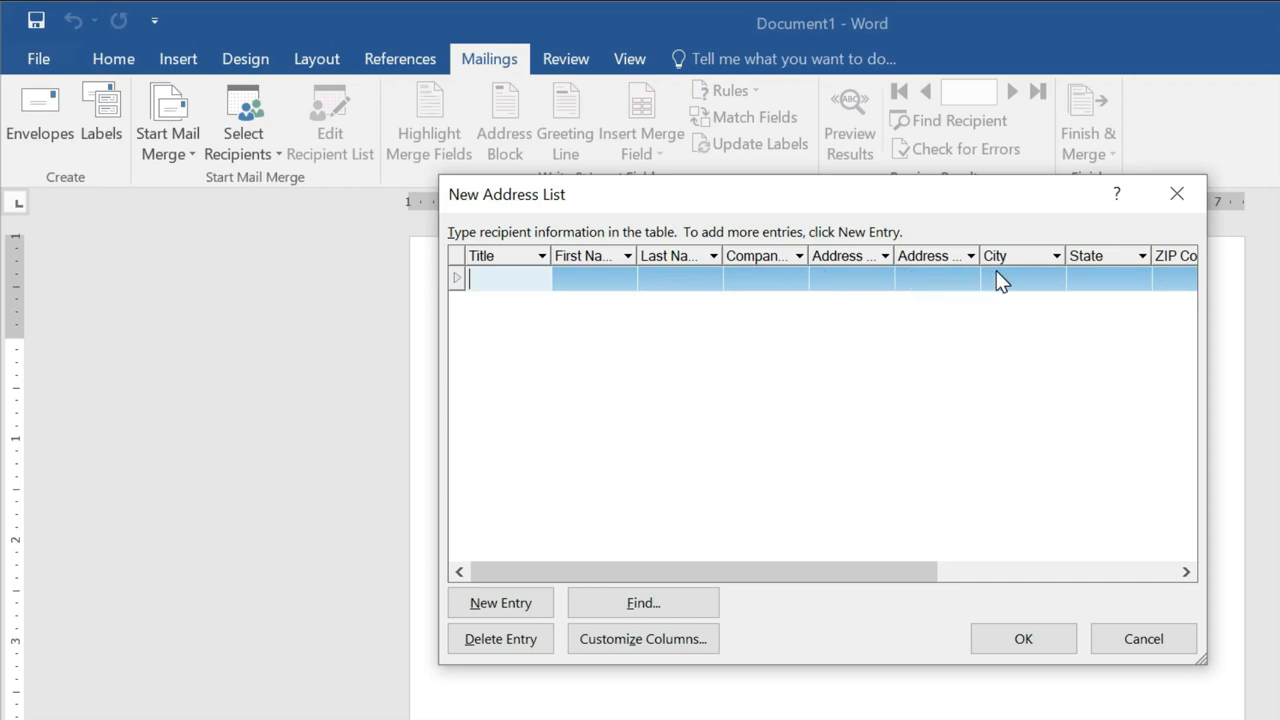
left_click_drag(743, 572, 971, 563)
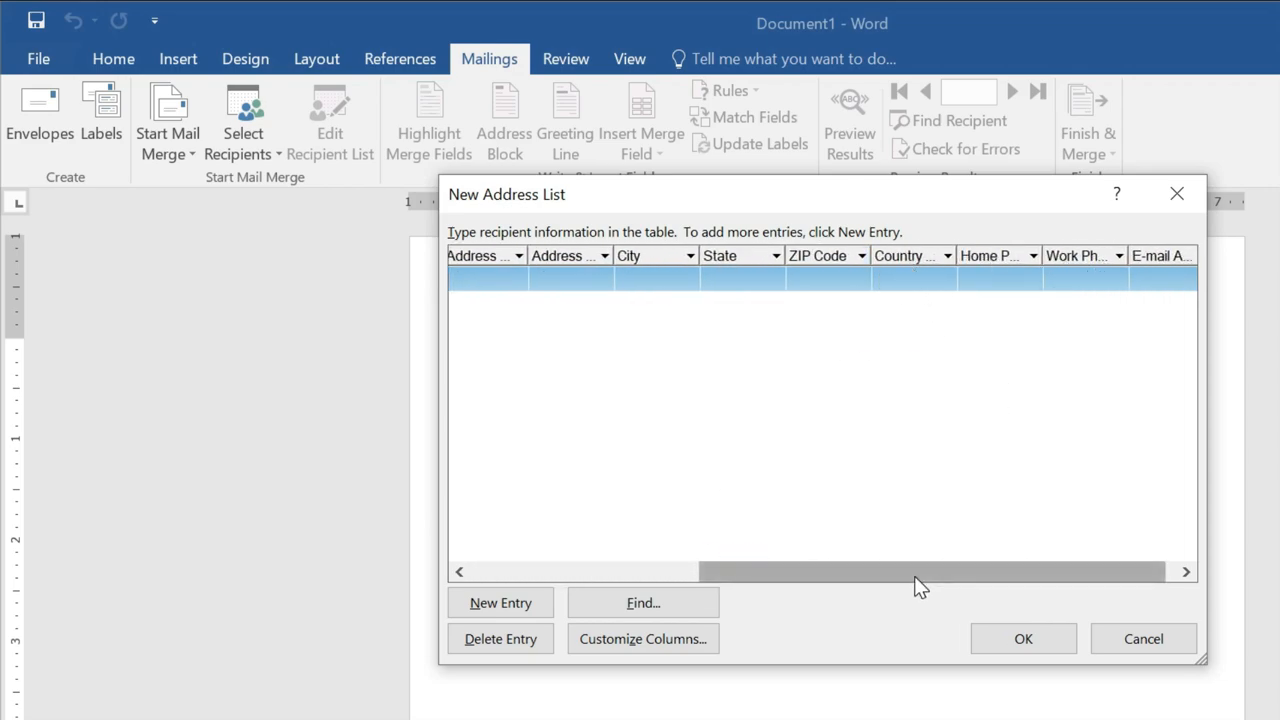
left_click_drag(1064, 574, 800, 585)
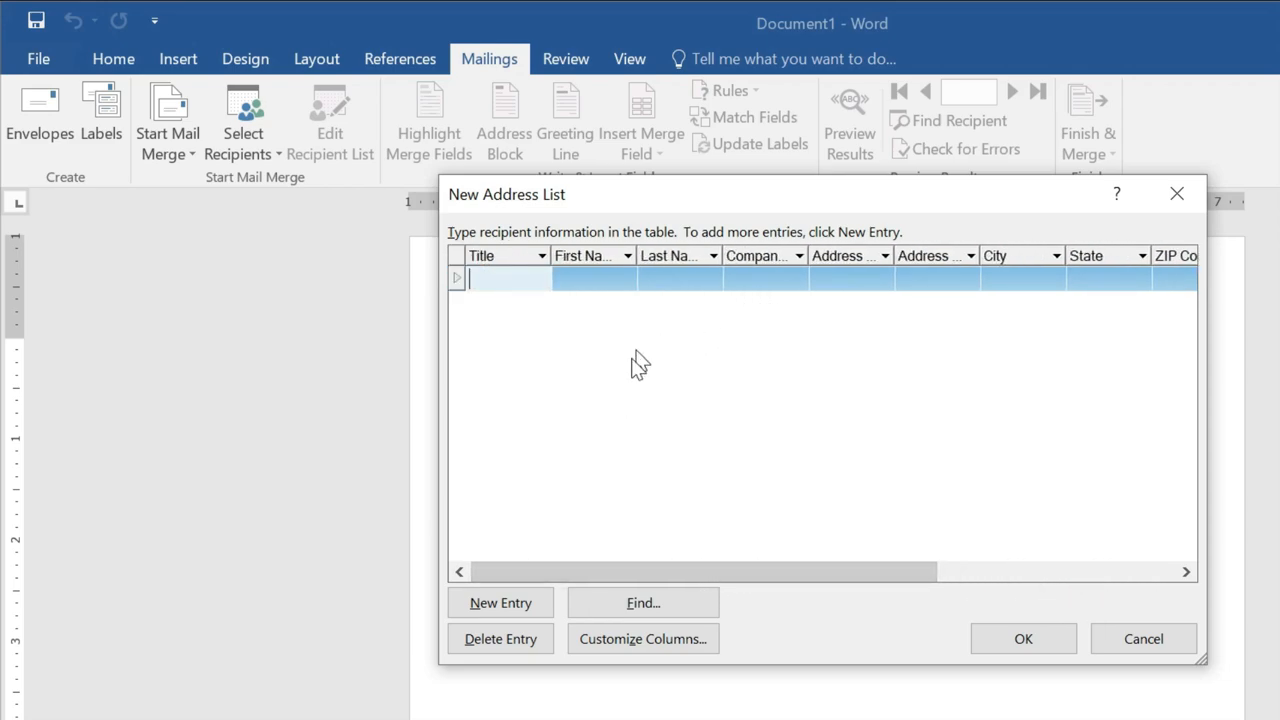
Remove the Title field, rename Last Name to Father's Name, and remove Company Name.
left_click(650, 645)
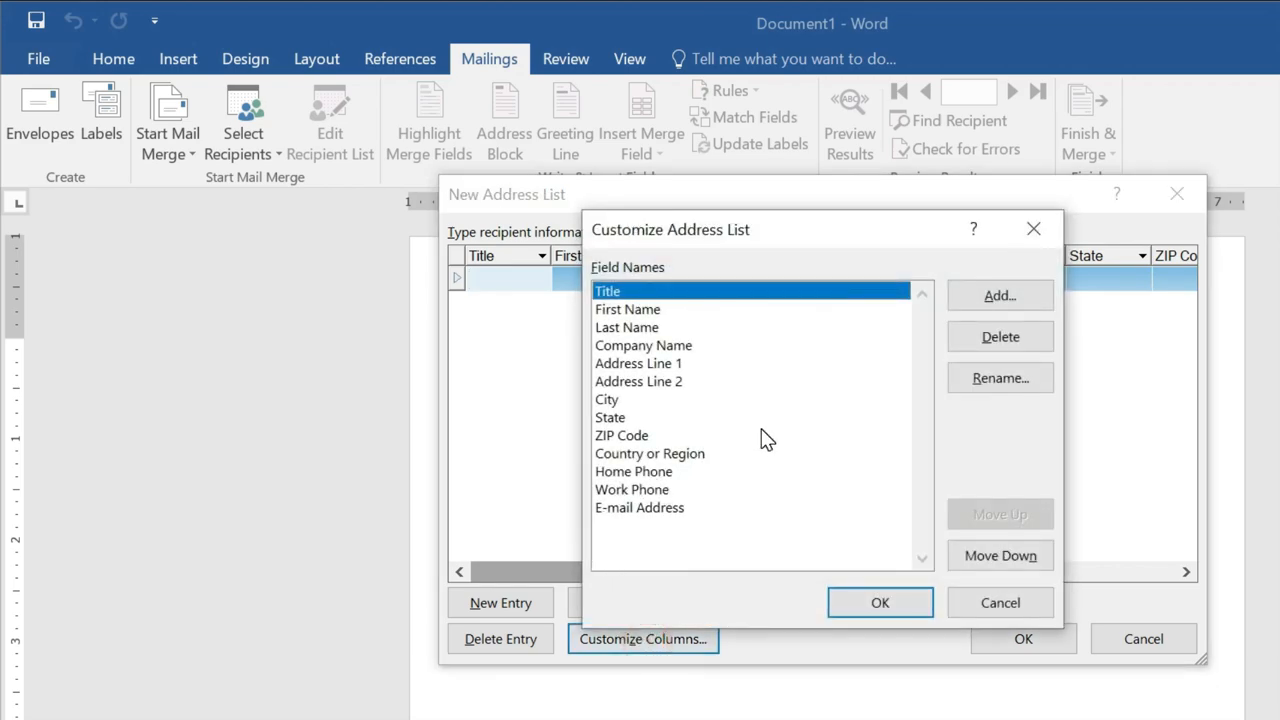
left_click(1005, 342)
left_click(785, 524)
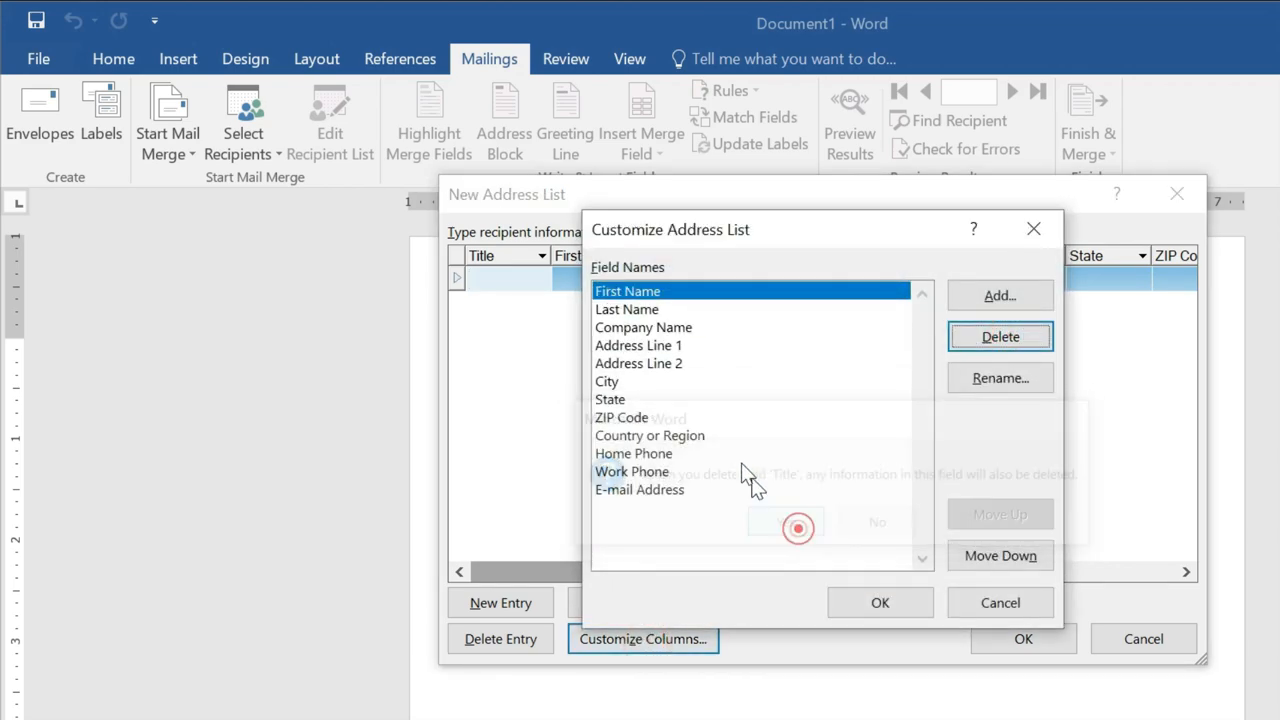
left_click(630, 309)
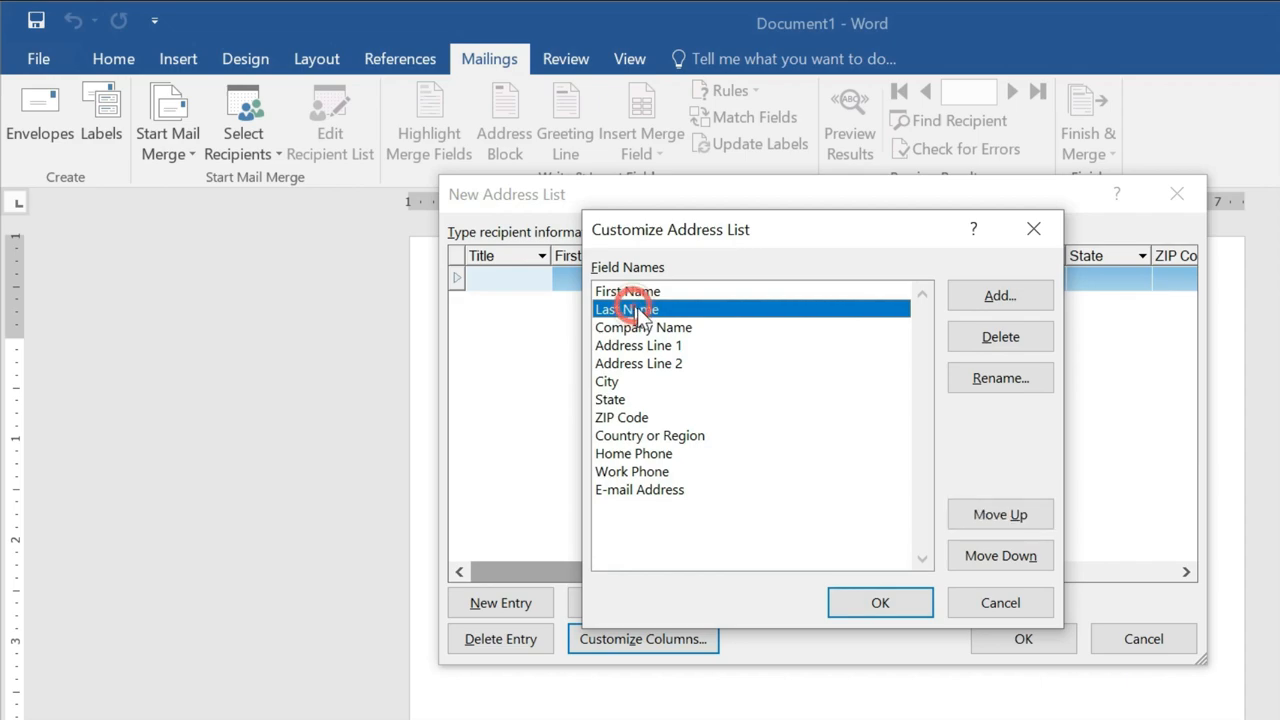
left_click(1003, 383)
type("Father's Name")
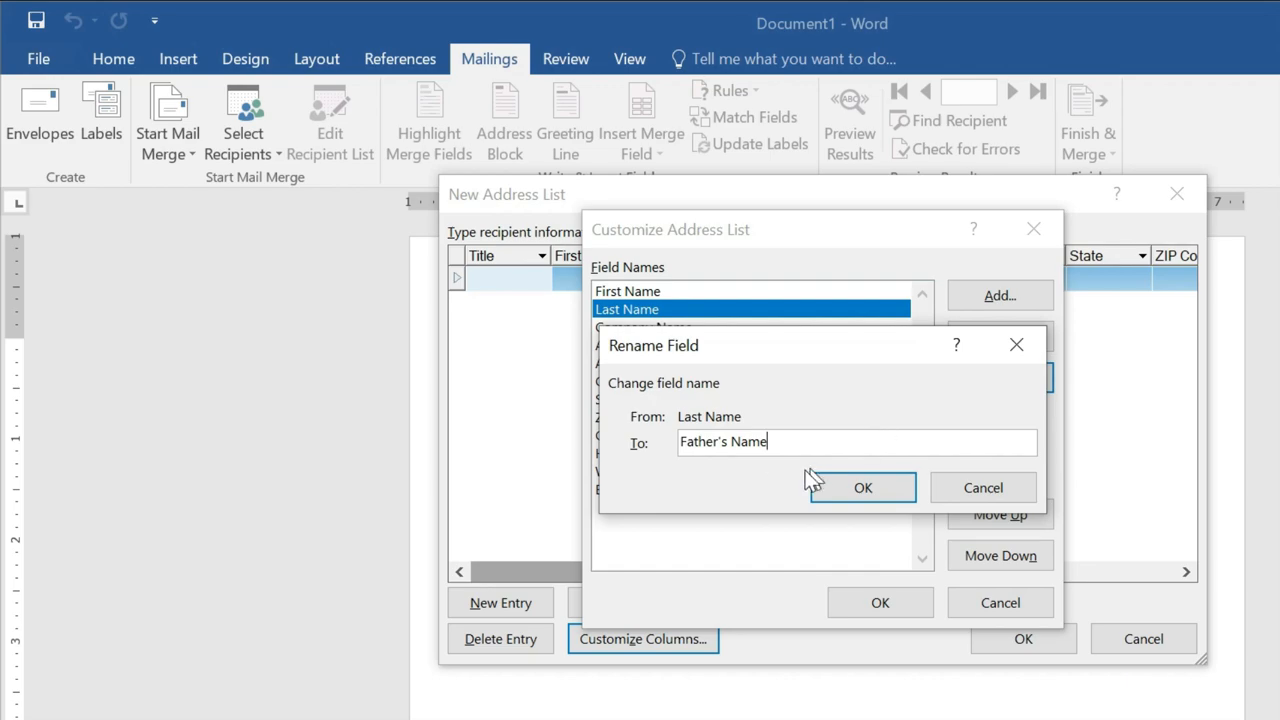
left_click(823, 489)
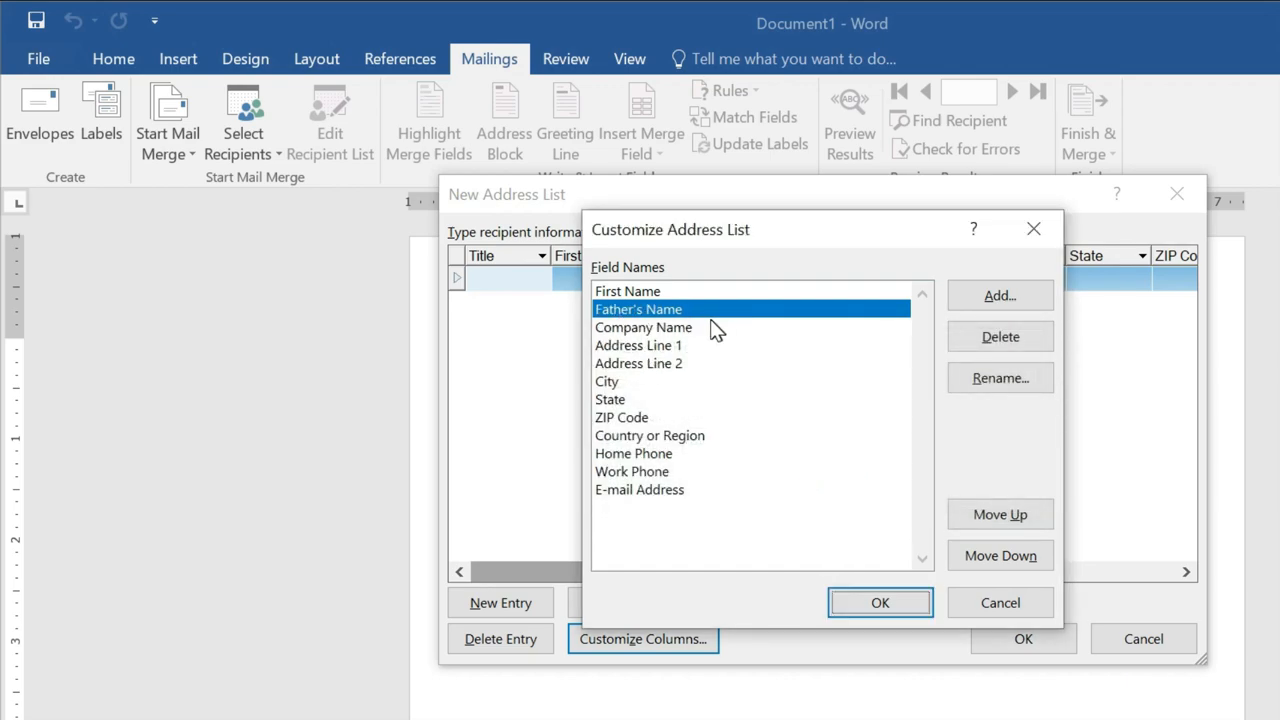
left_click(646, 330)
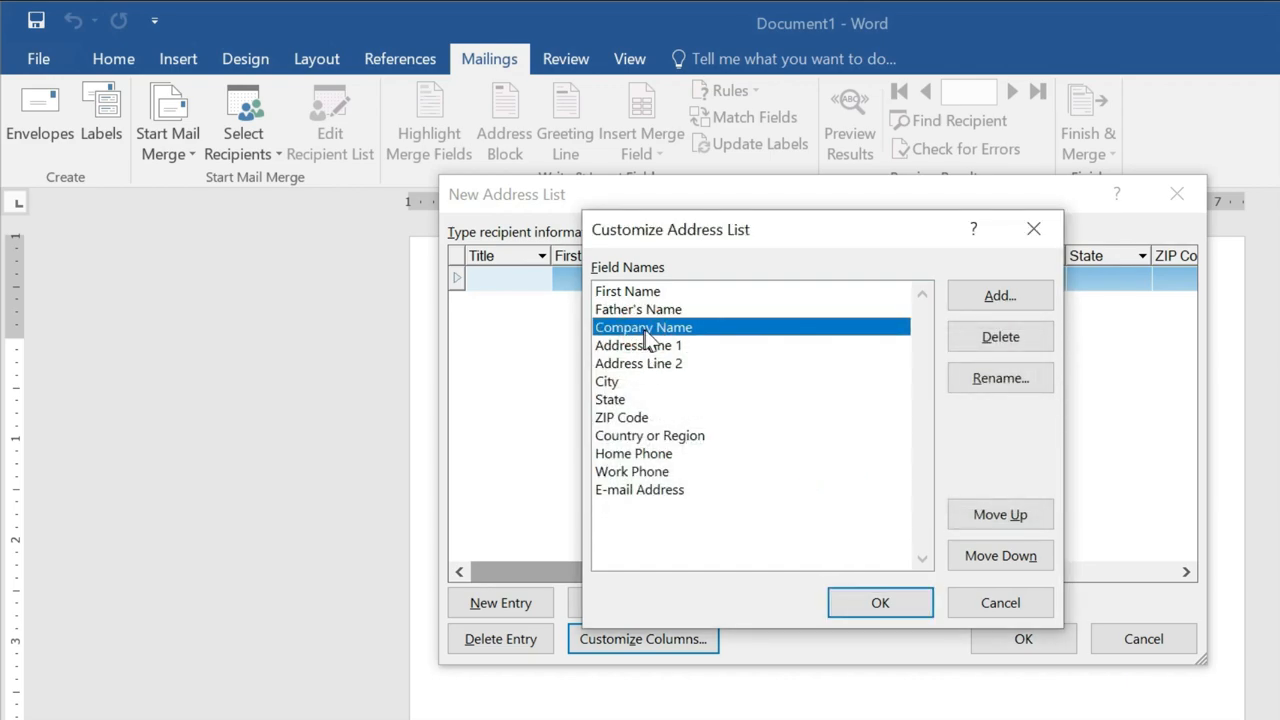
left_click(983, 337)
left_click(778, 526)
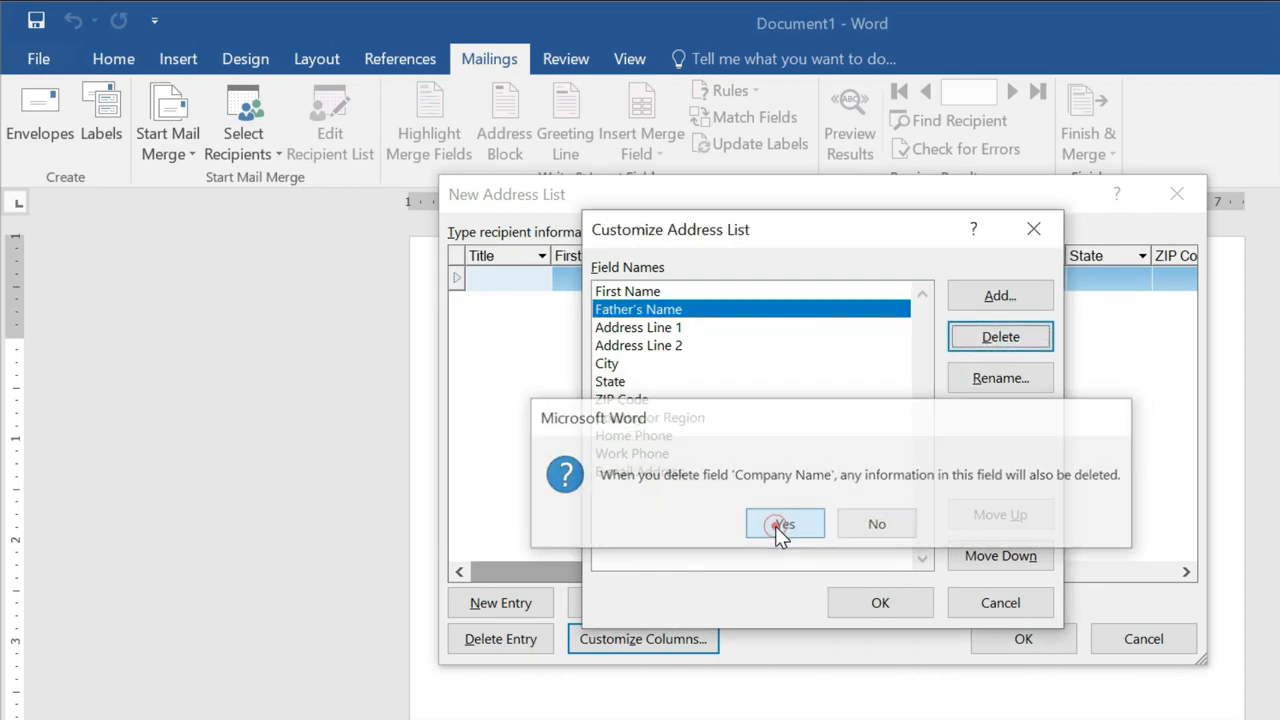
Remove Address Line 2 and City, rename ZIP Code to Pin Code, and apply.
left_click(652, 345)
left_click(1000, 338)
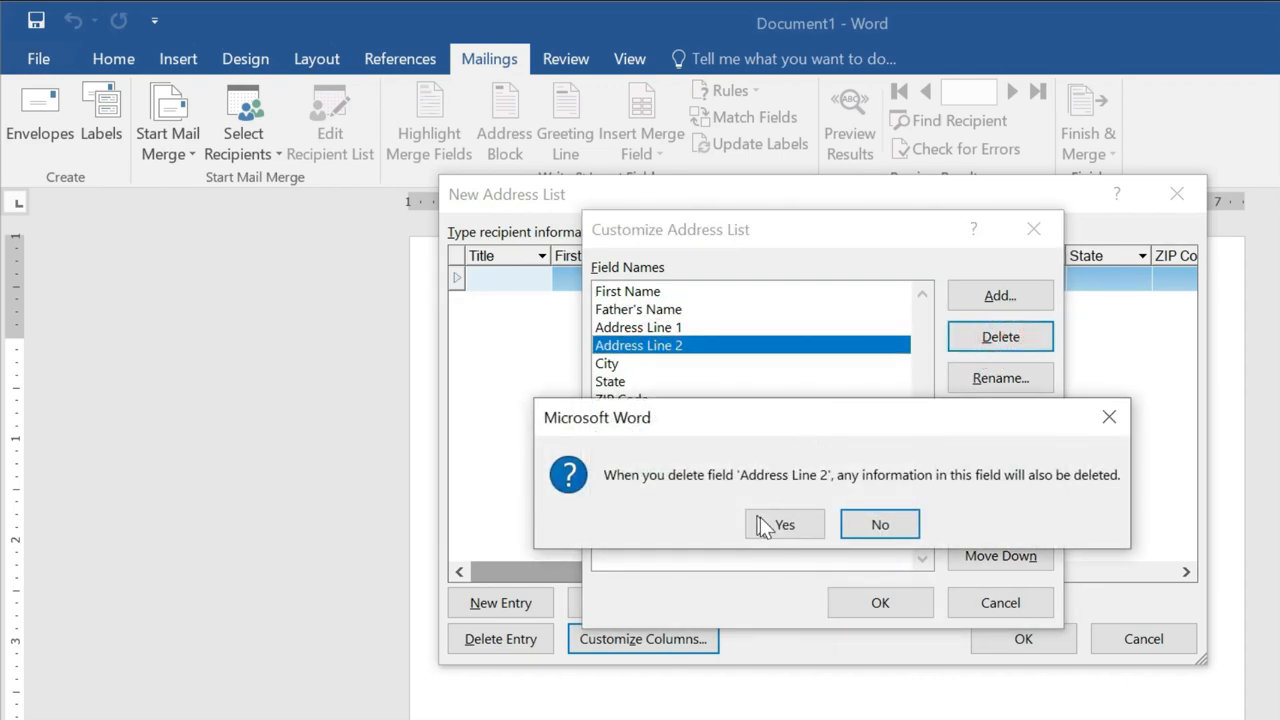
left_click(760, 524)
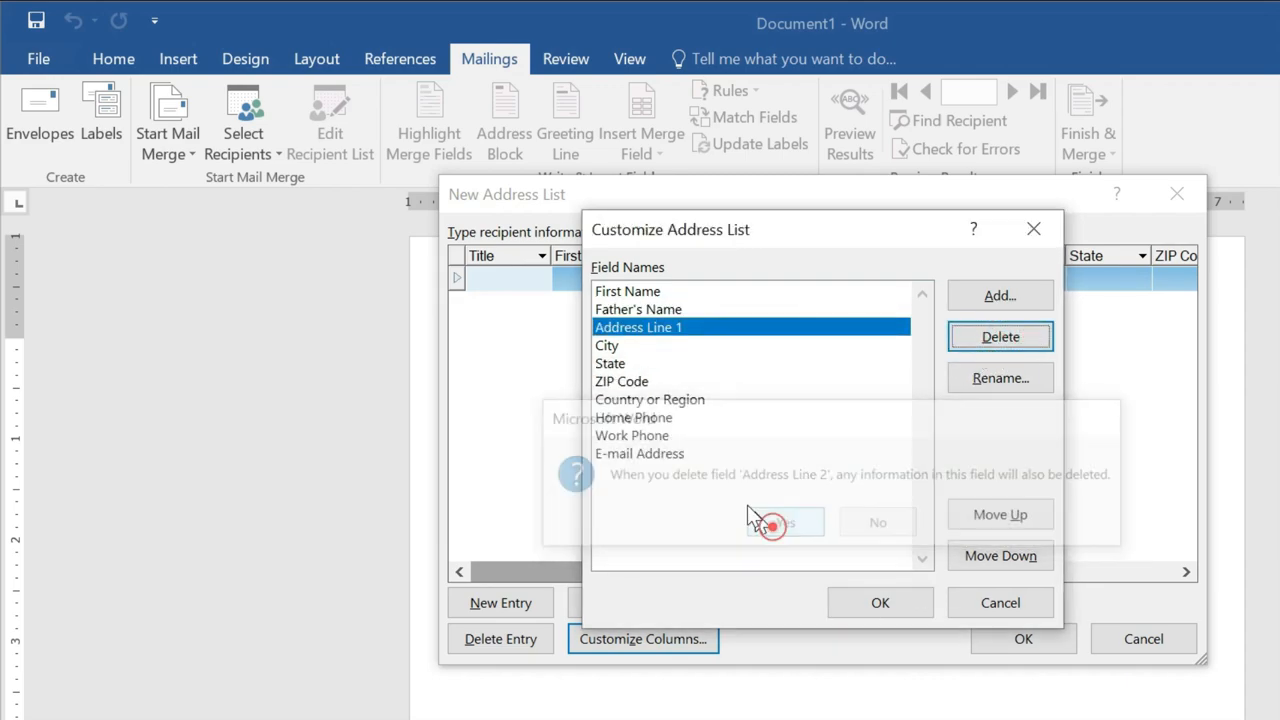
left_click(613, 345)
left_click(995, 340)
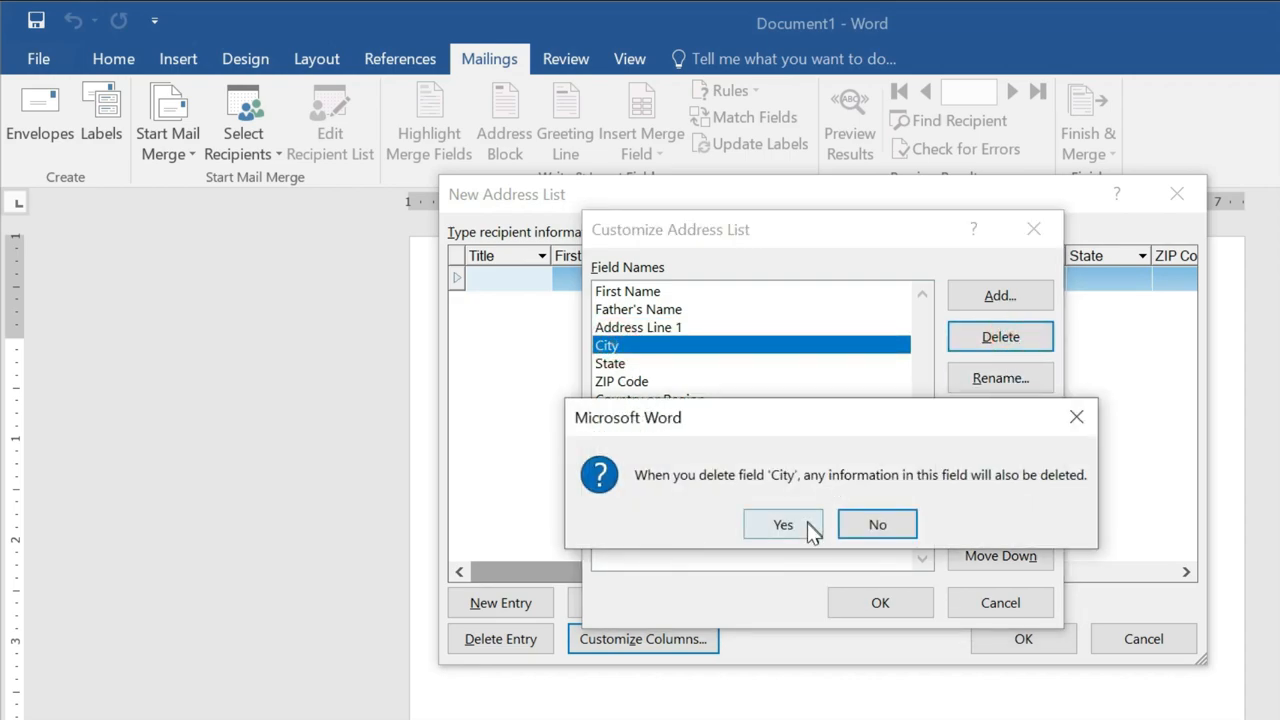
left_click(783, 524)
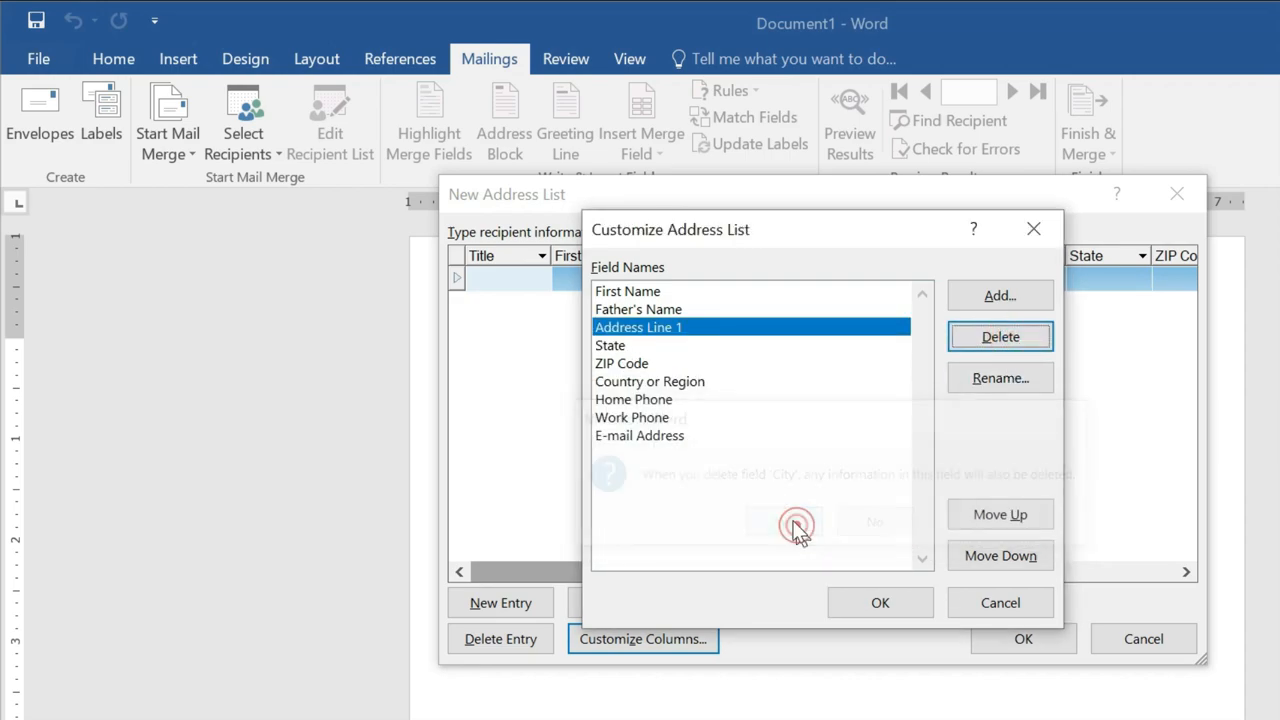
left_click(625, 363)
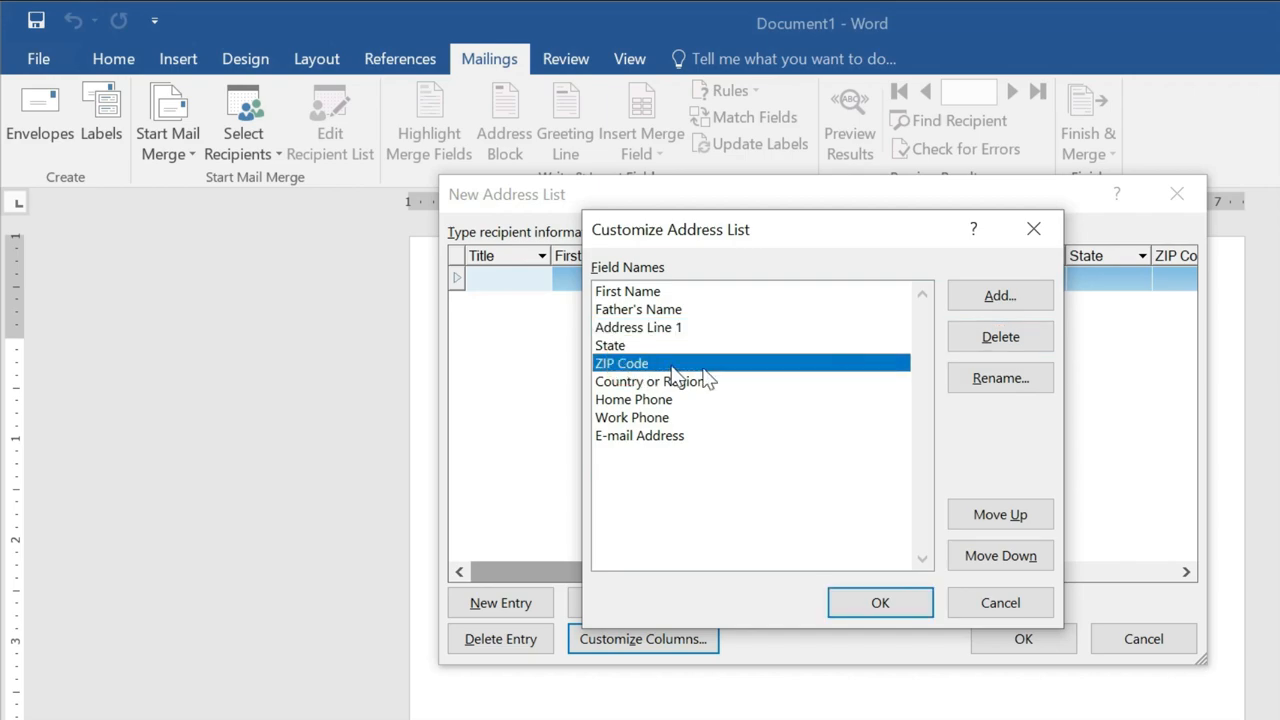
left_click(1000, 377)
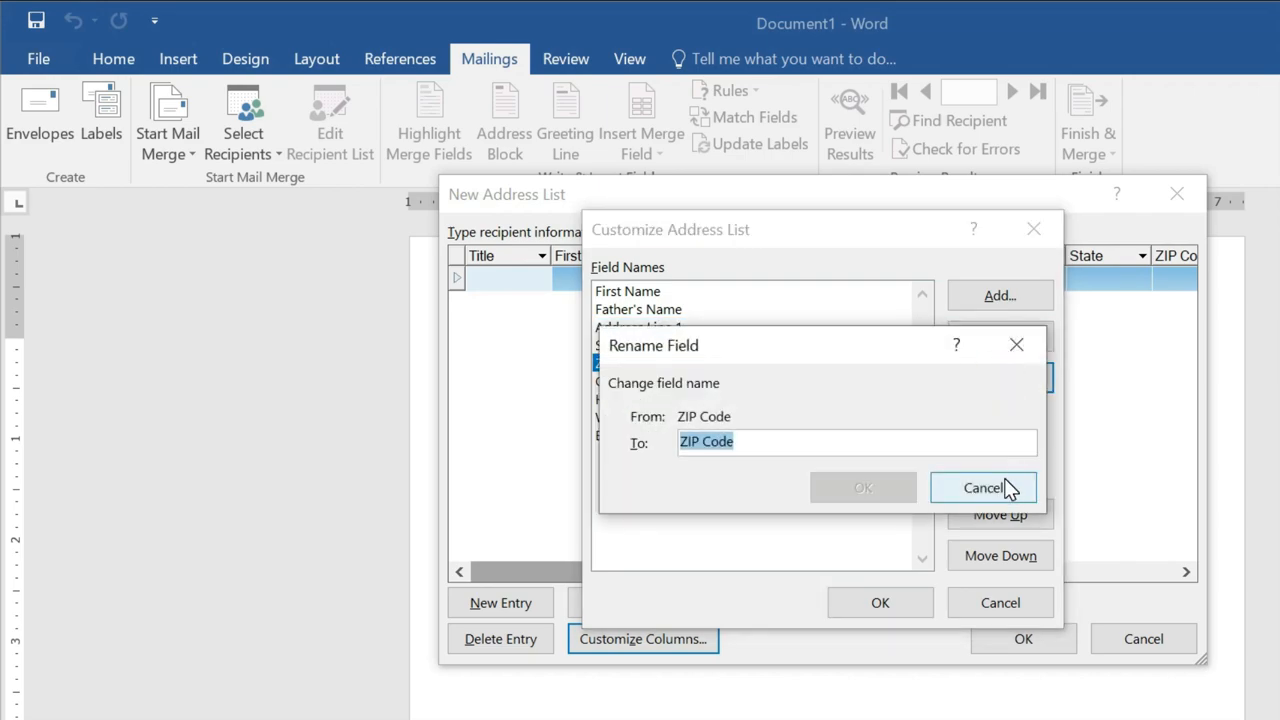
type("Pin Cod")
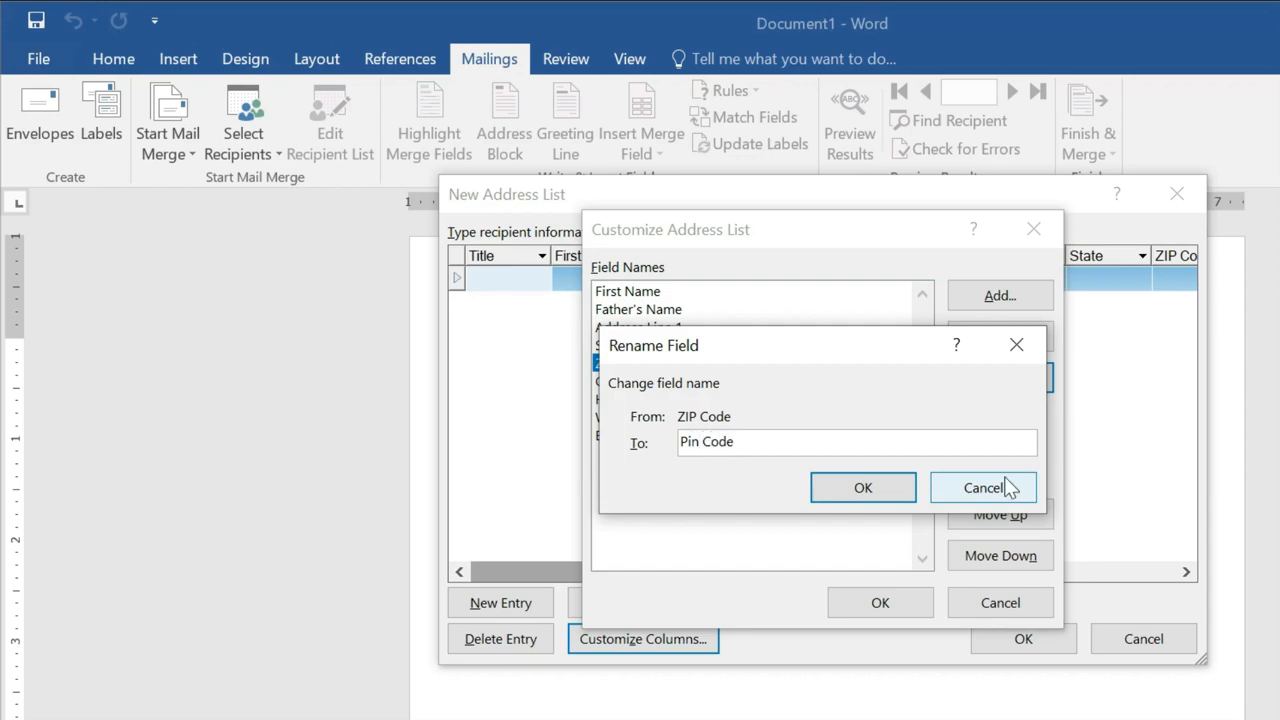
left_click(828, 489)
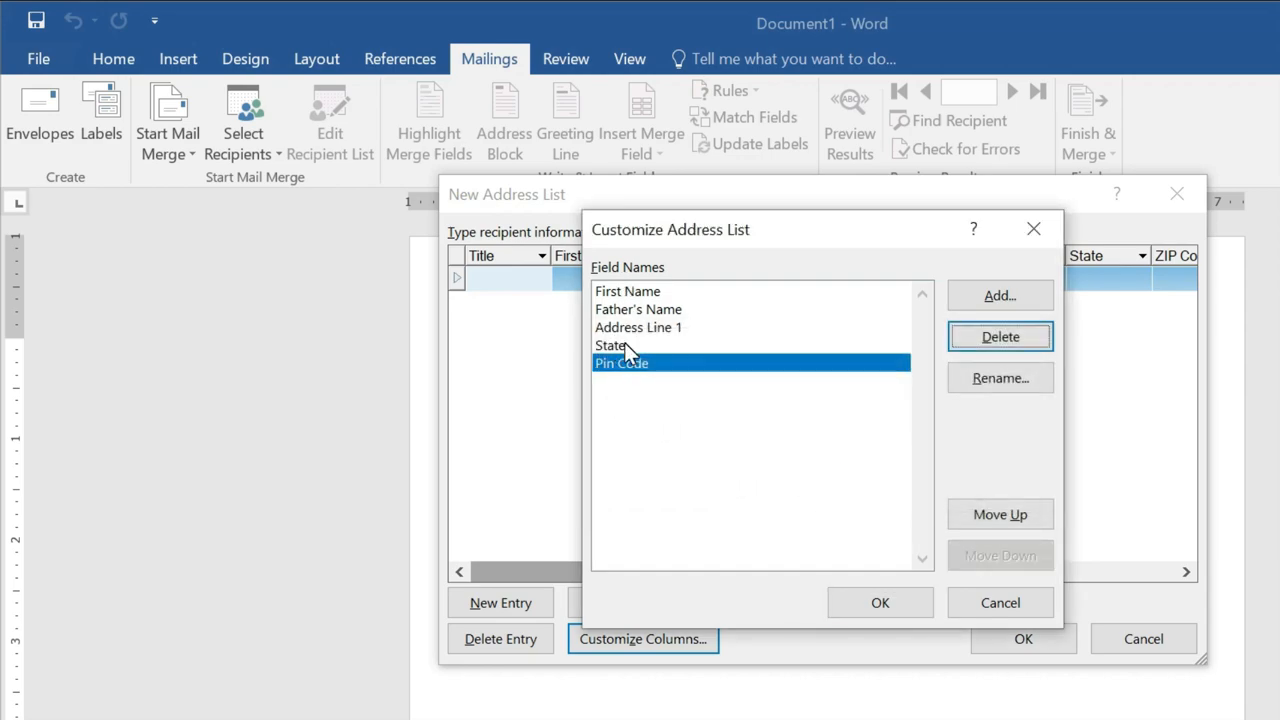
left_click(878, 604)
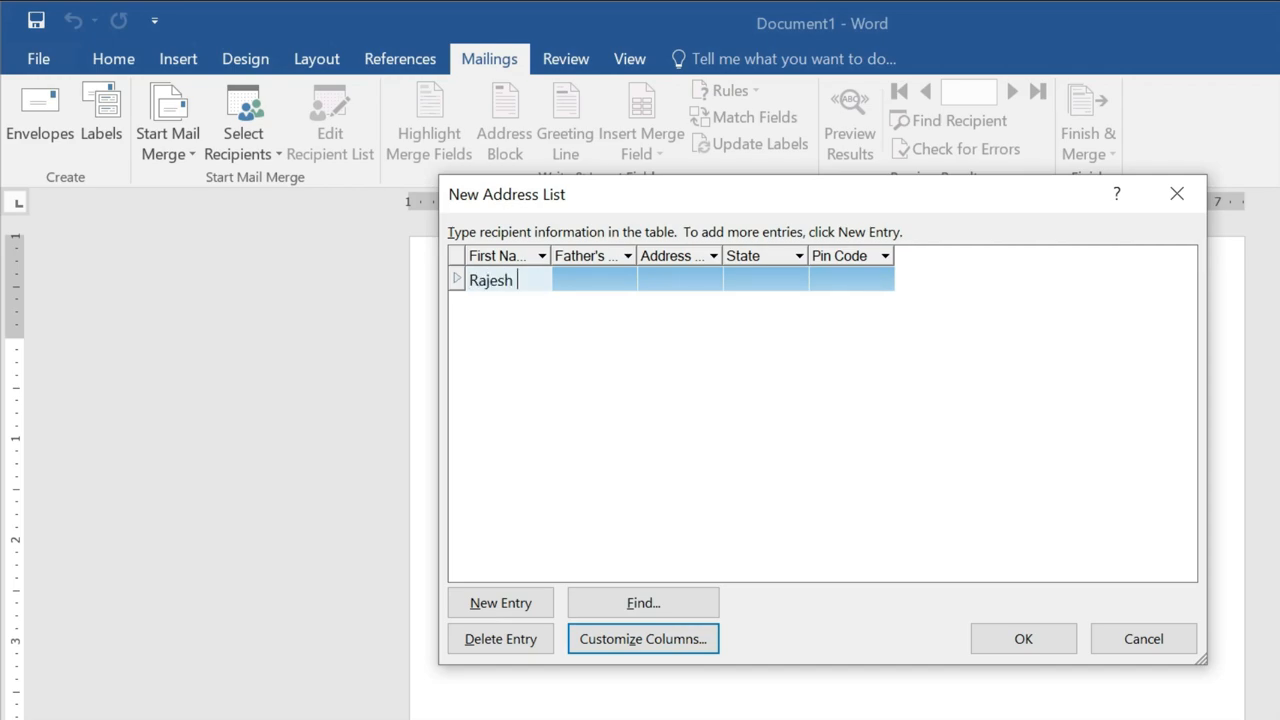
Fill in the first recipient's name, father's name, address, state and pin code.
type("mar")
key("Tab")
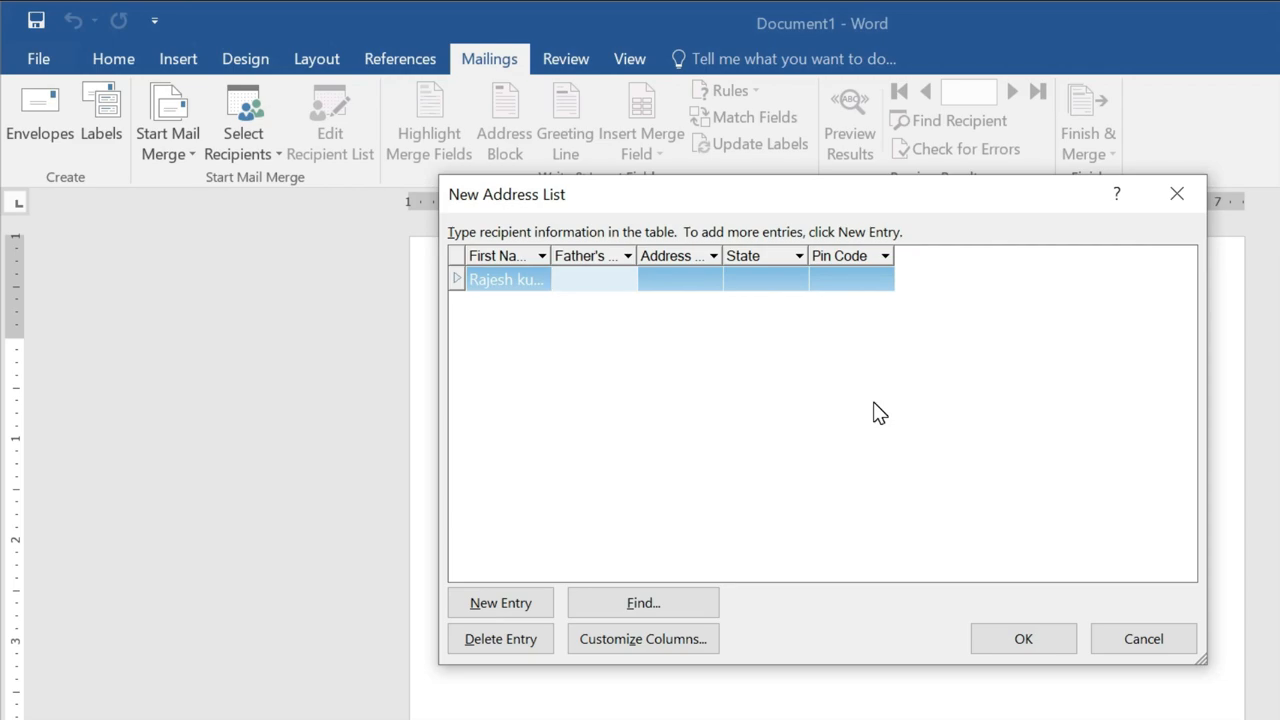
type("Dinesh")
key("Tab")
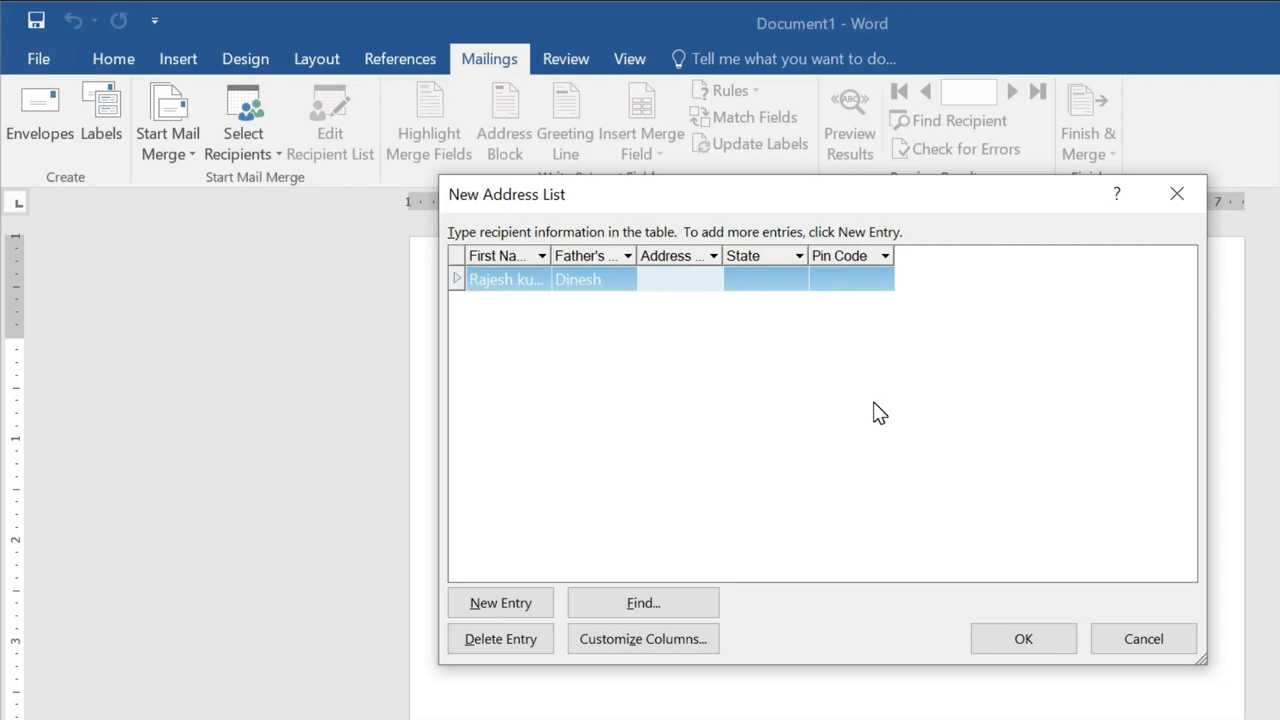
type("Ram Nagar Alwar")
key("Tab")
type("Rajasthan")
key("Tab")
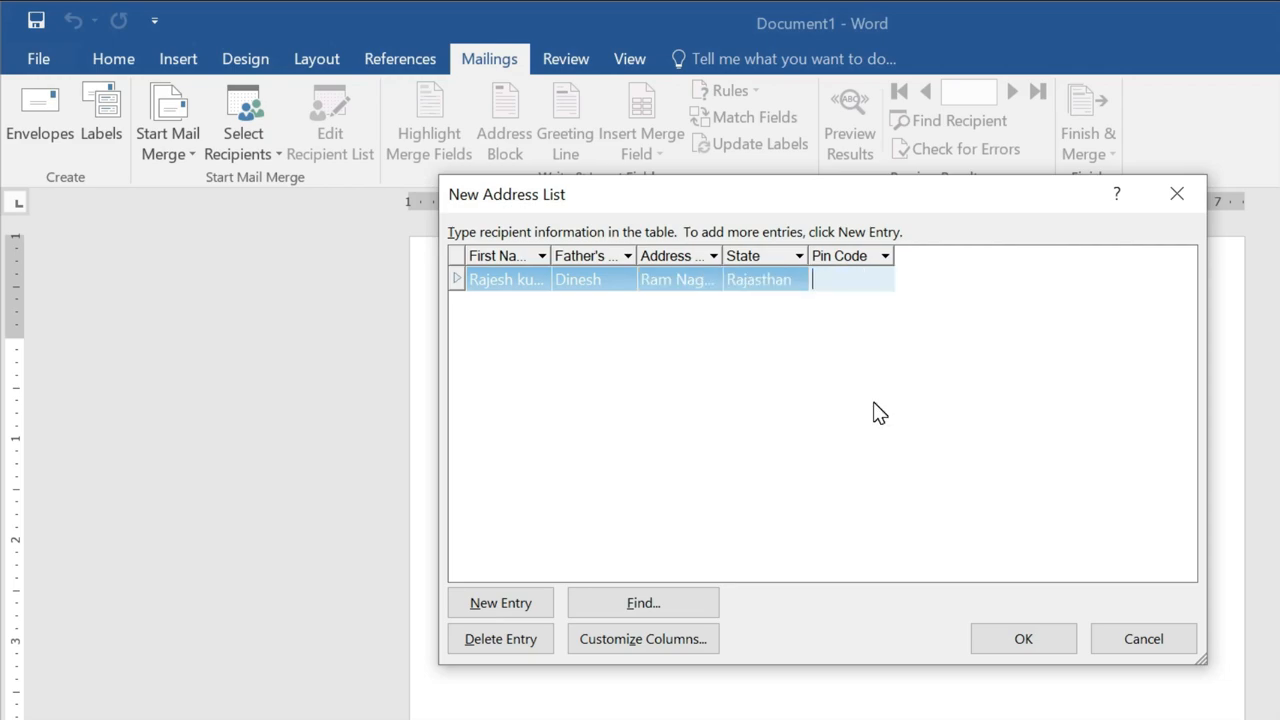
type("303030")
key("Tab")
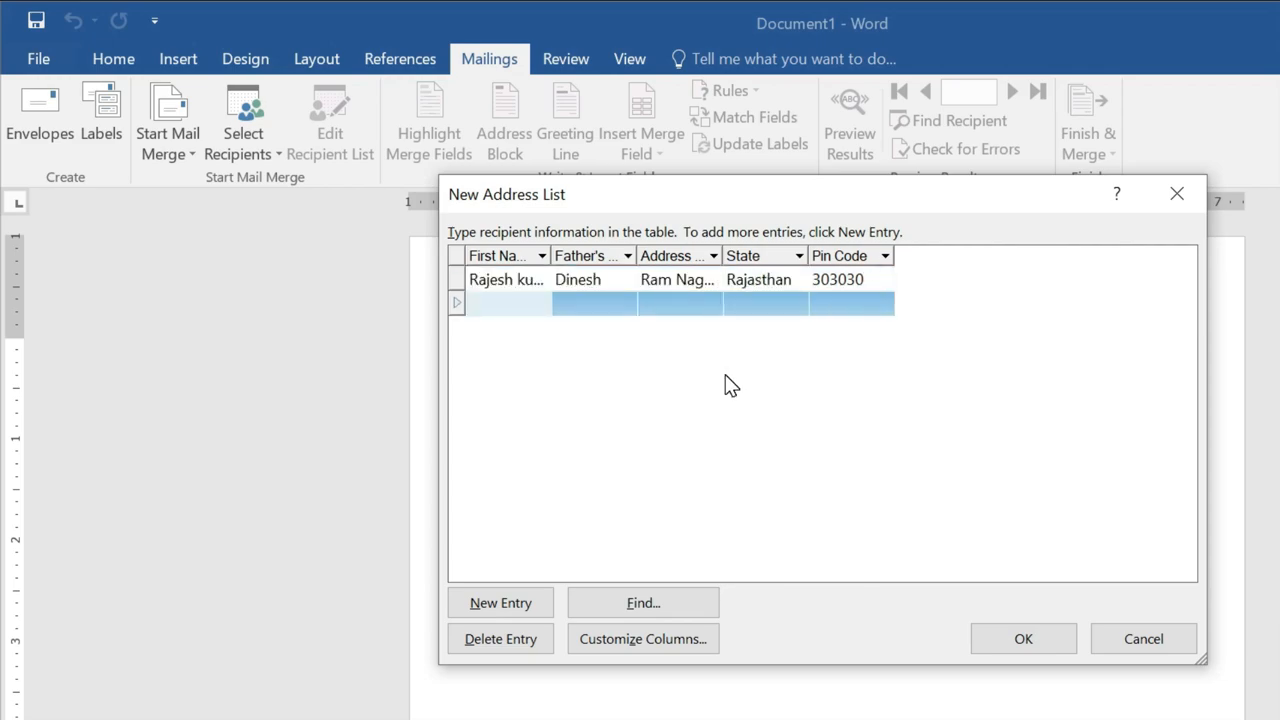
Enter the second recipient's name and father's name, and begin the address.
key("Tab")
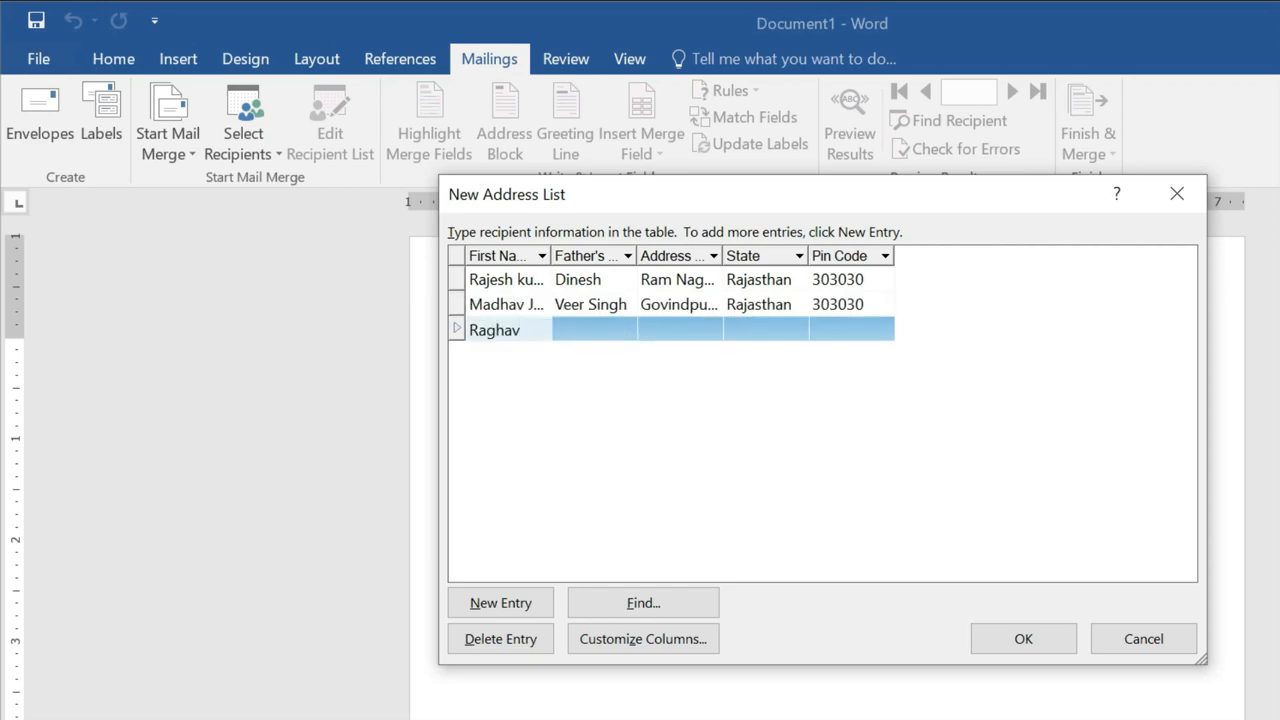
key("Tab")
type("V")
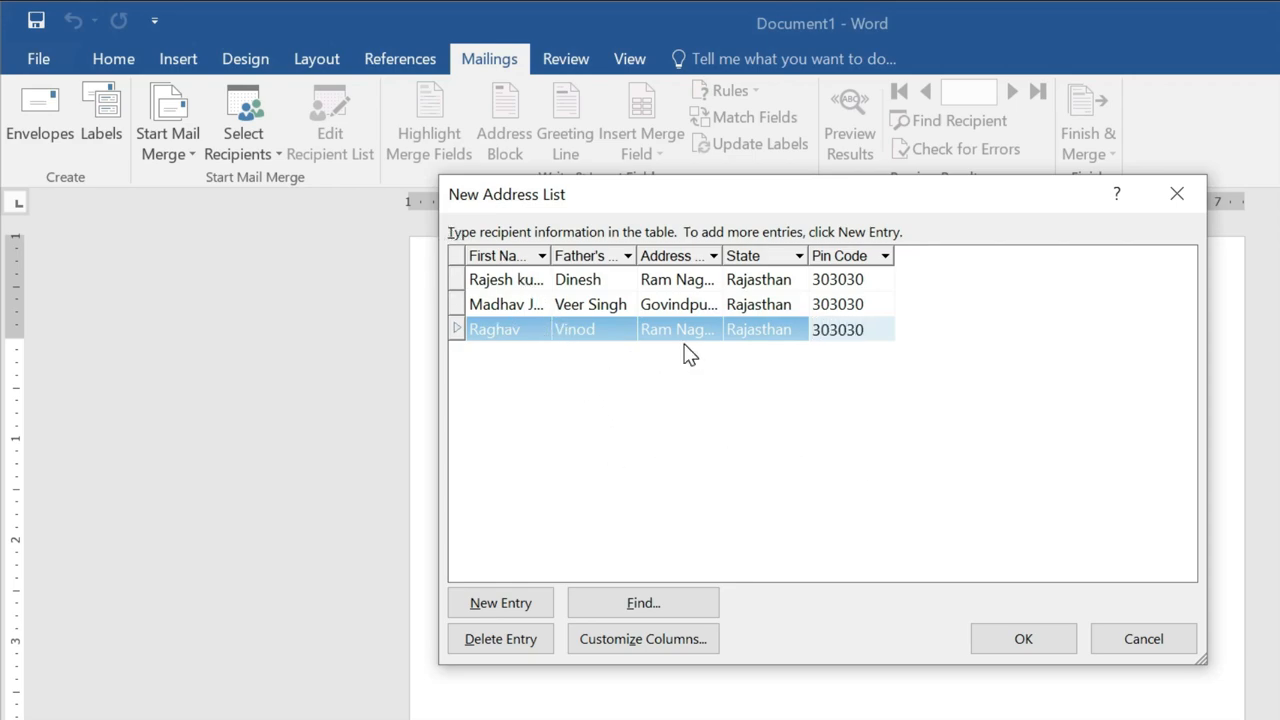
Save the new recipient list as 'mailing list' on the Desktop.
left_click(1029, 641)
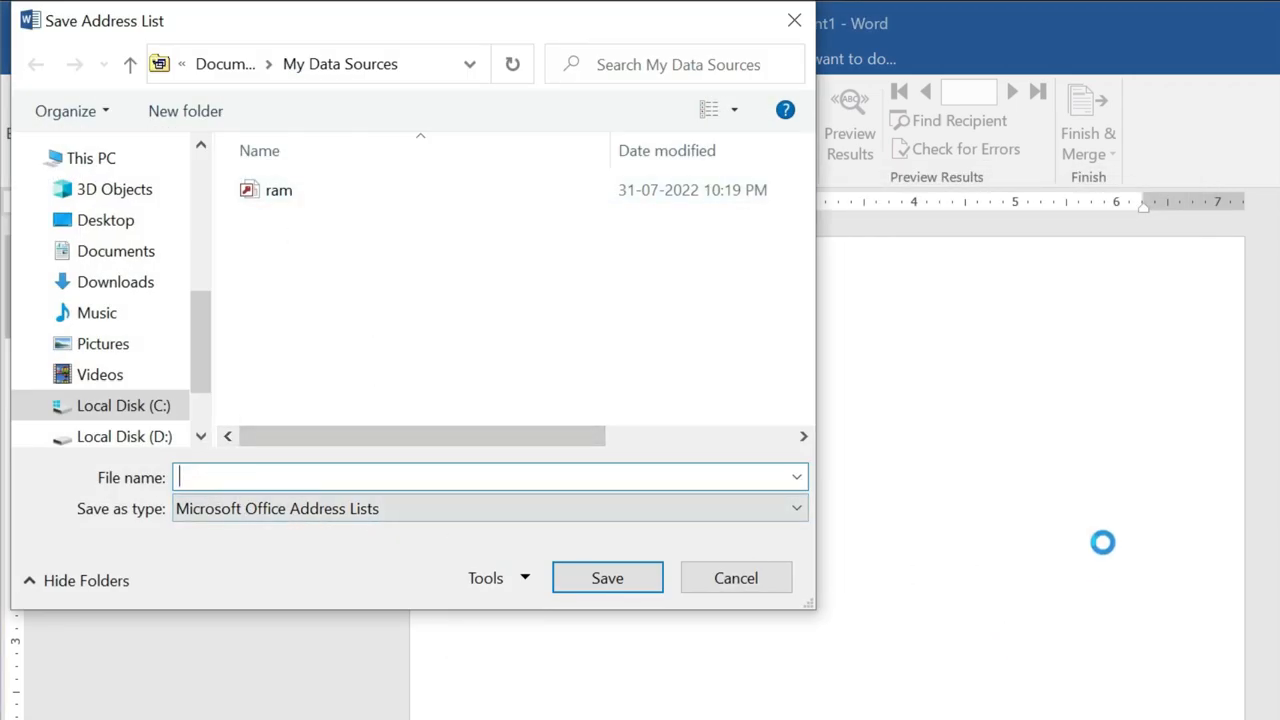
type("mailing list")
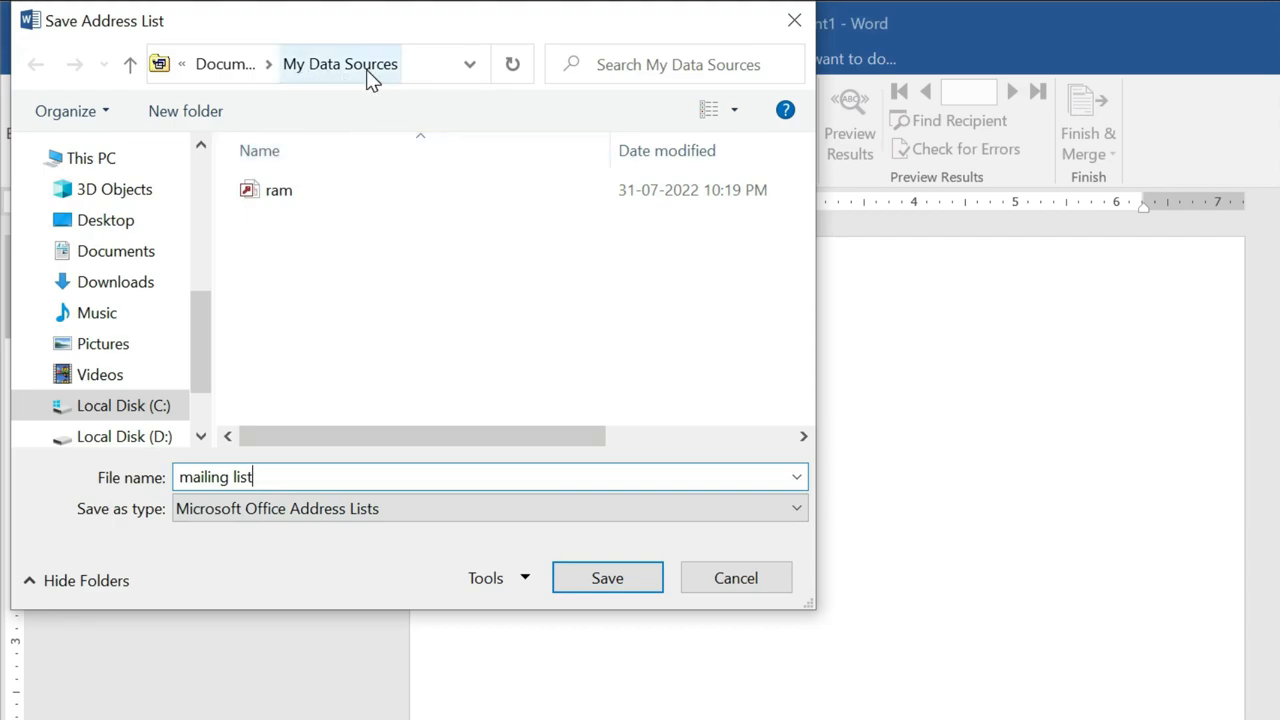
left_click(98, 224)
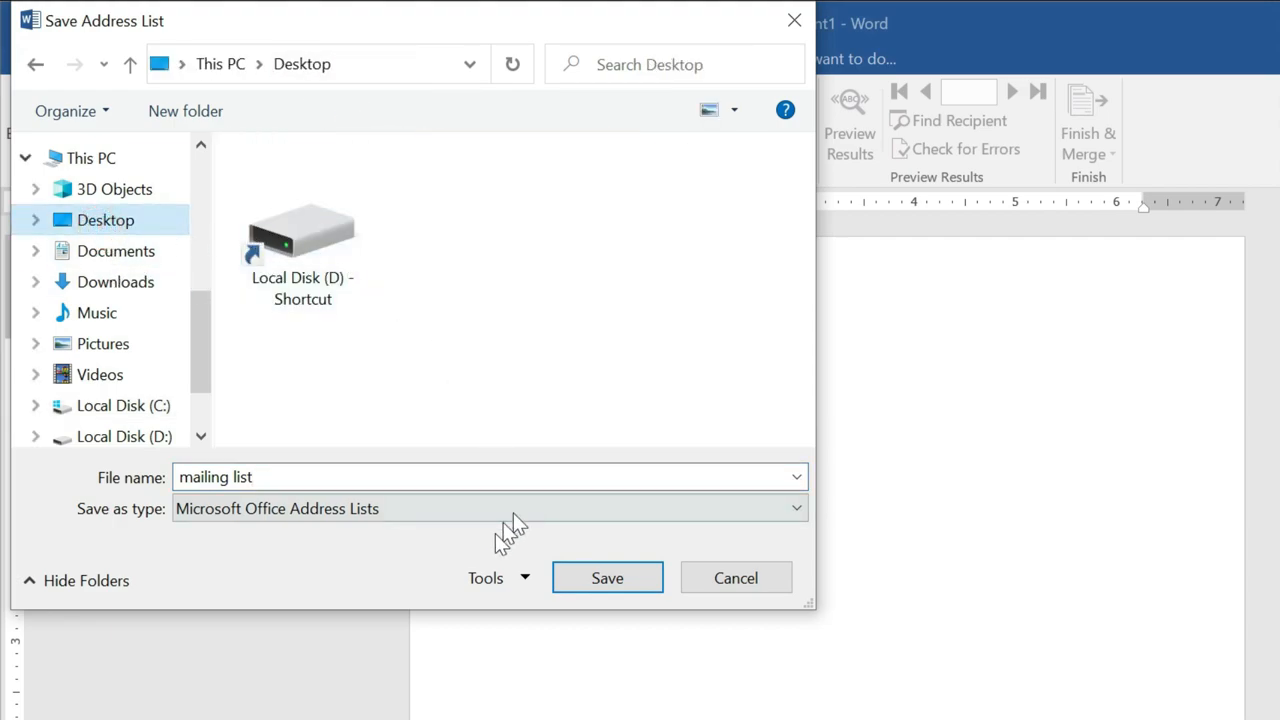
left_click(618, 580)
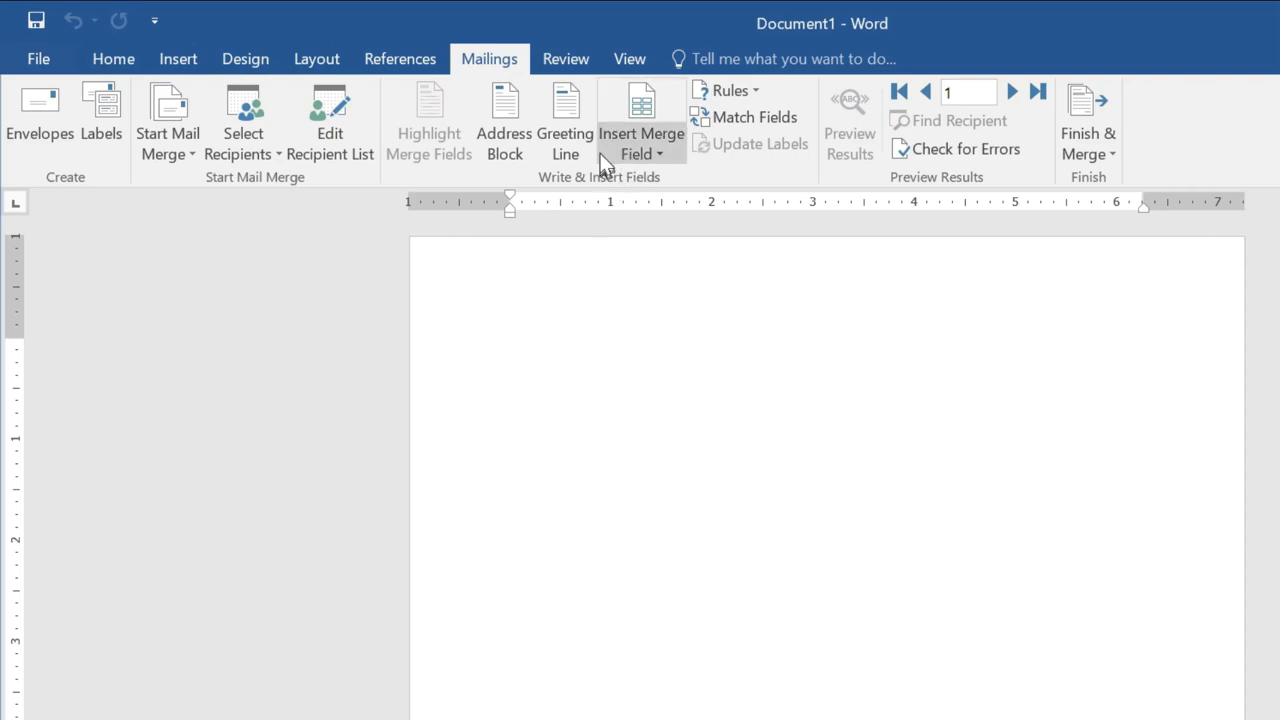
Type 'To' and 'Sub – for recruitment' lines, then generate five sample paragraphs with =rand().
left_click(657, 158)
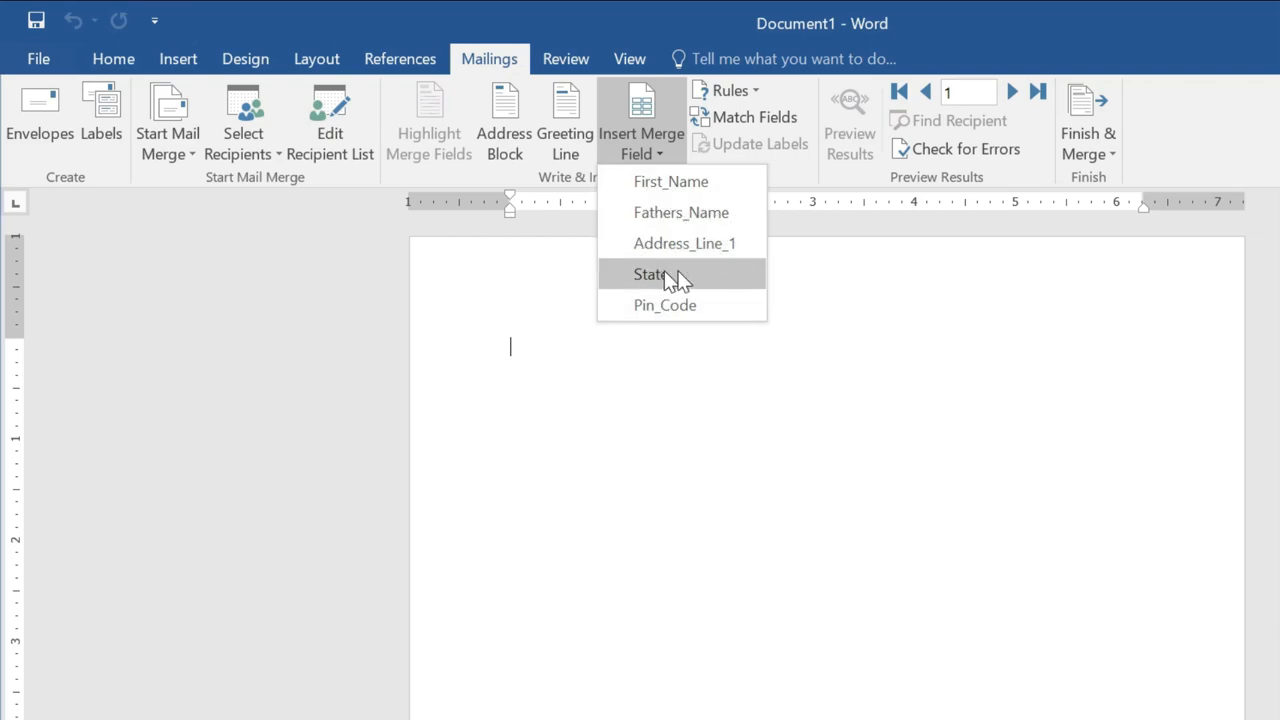
left_click(631, 277)
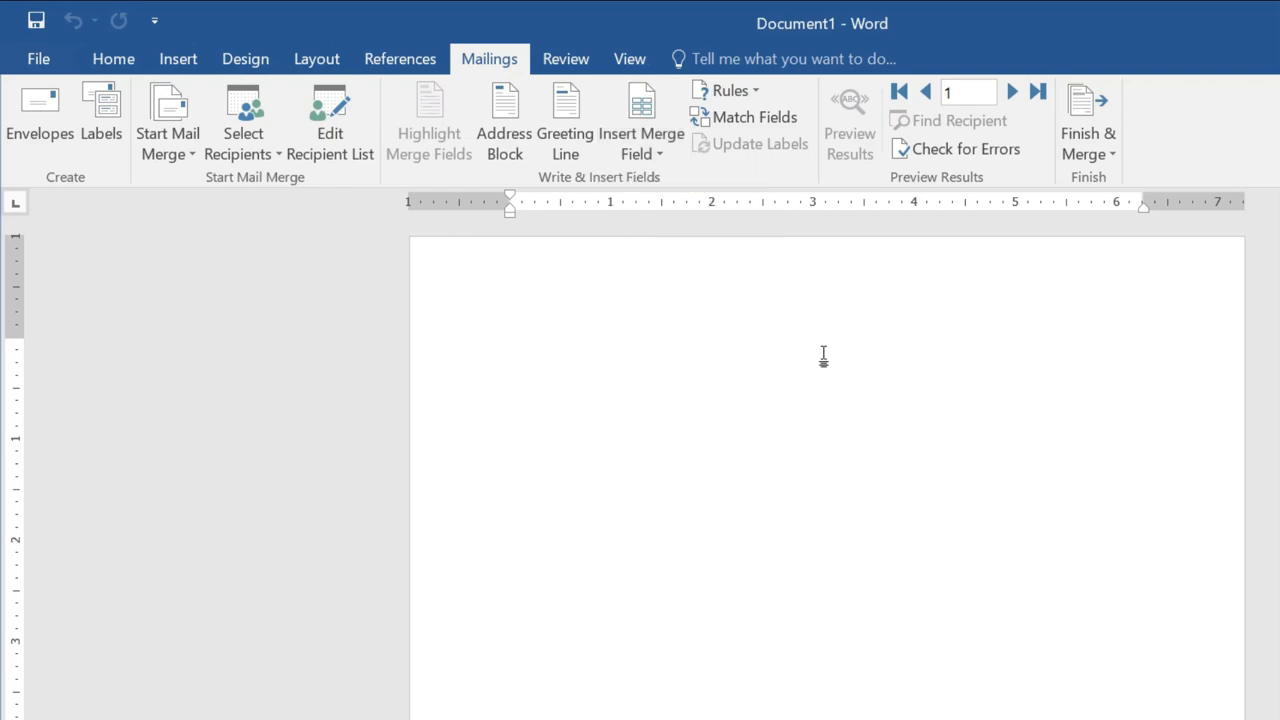
type("to")
type("cruitment")
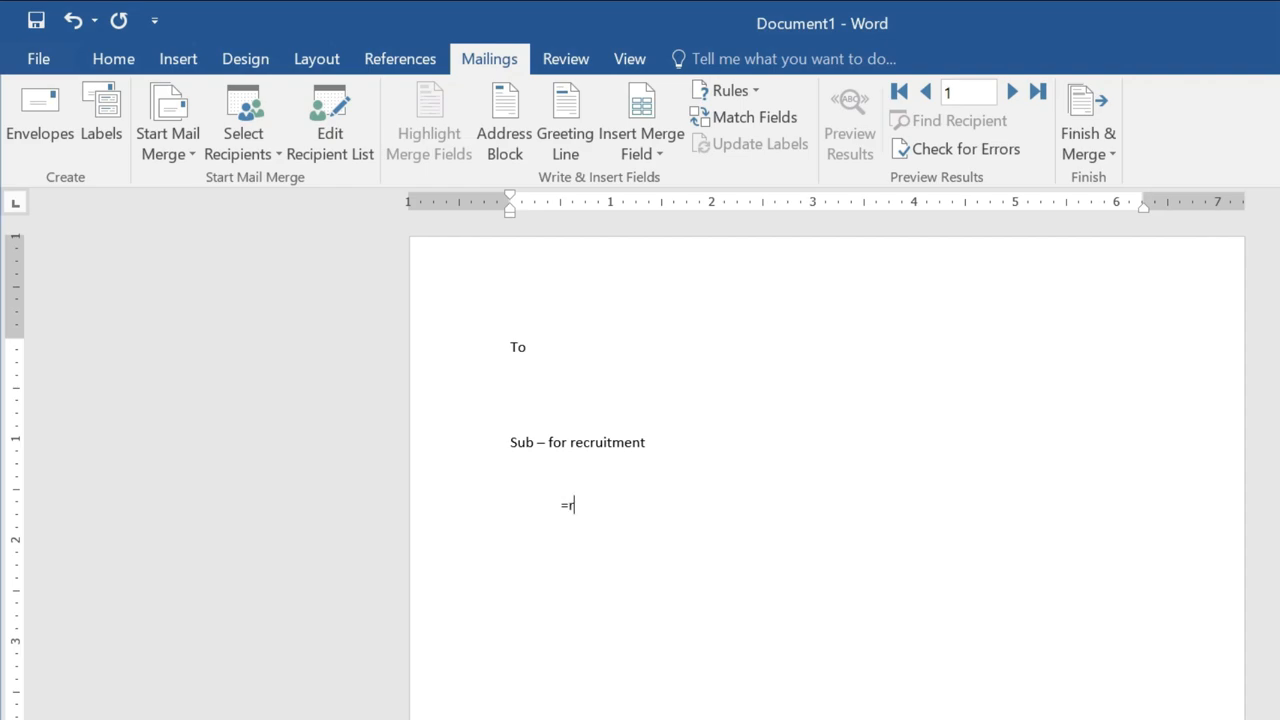
type("and()")
key("Return")
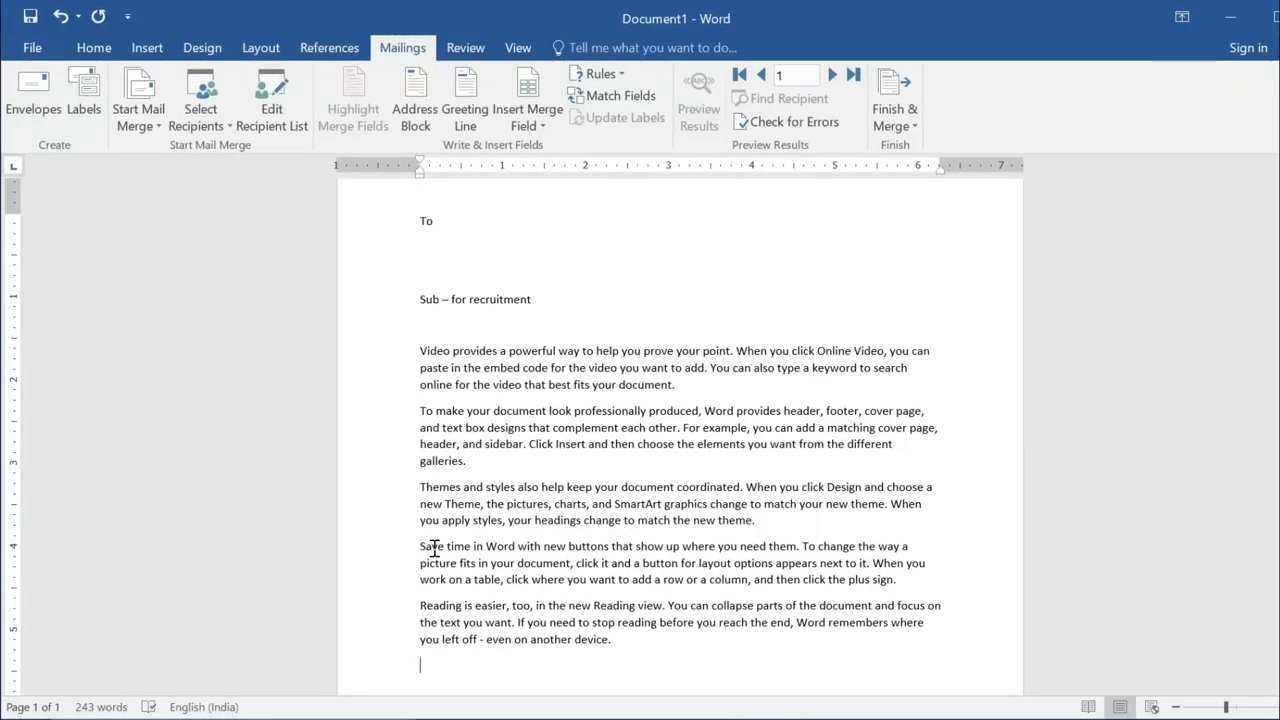
Join the Reading and Themes paragraphs onto the preceding ones, leaving three body paragraphs.
left_click(420, 605)
key("BackSpace")
left_click(421, 487)
key("BackSpace")
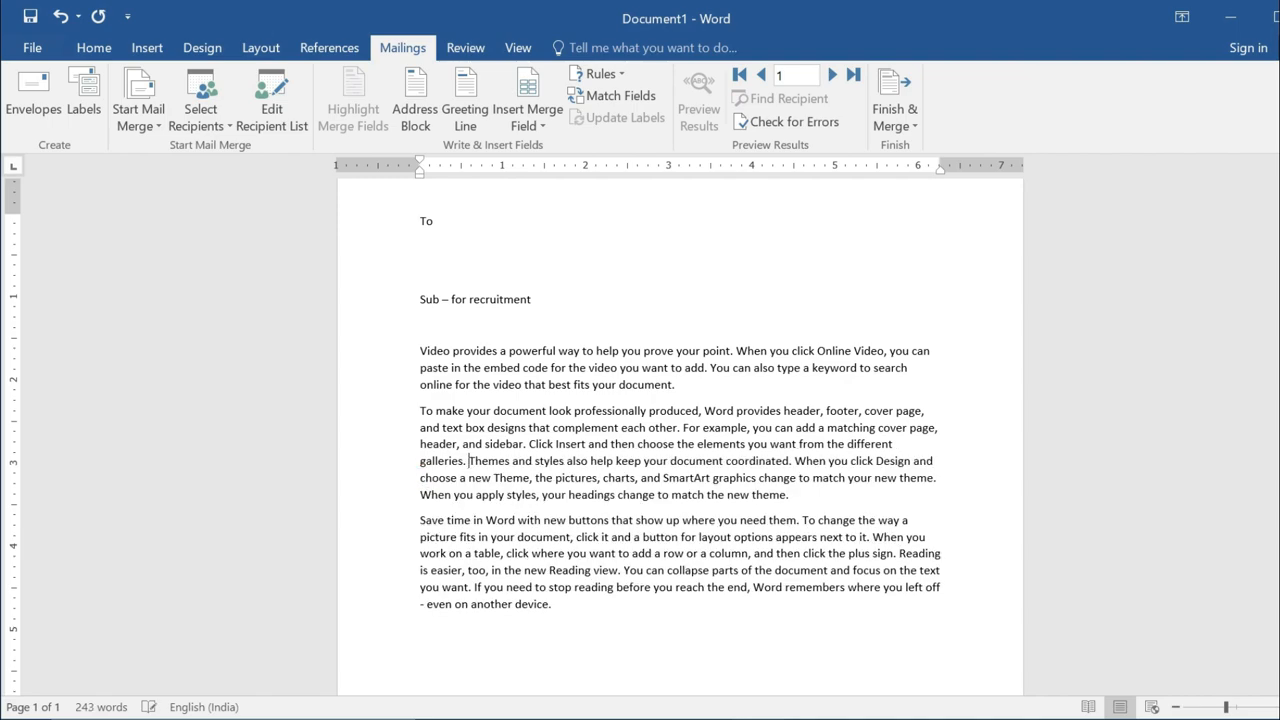
Tab-indent the first line of all three body paragraphs and add a new line after them.
left_click(419, 346)
key("Tab")
left_click(413, 411)
key("Tab")
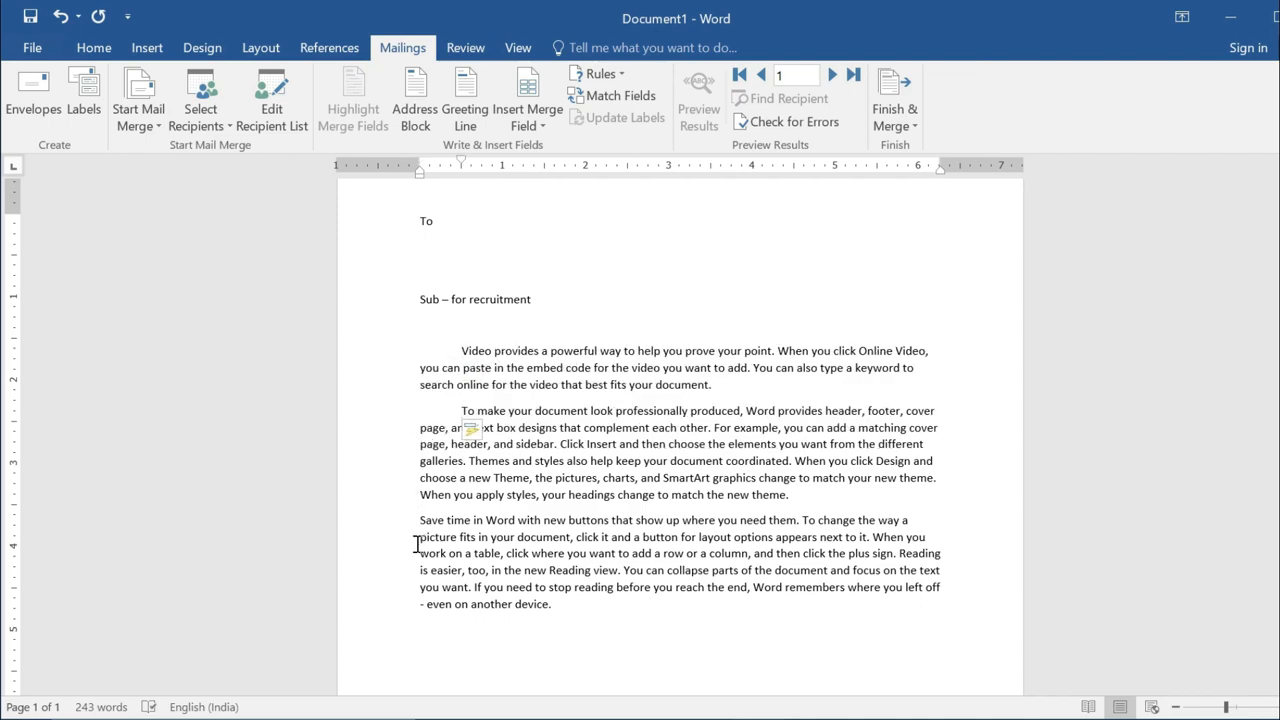
left_click(415, 524)
key("Tab")
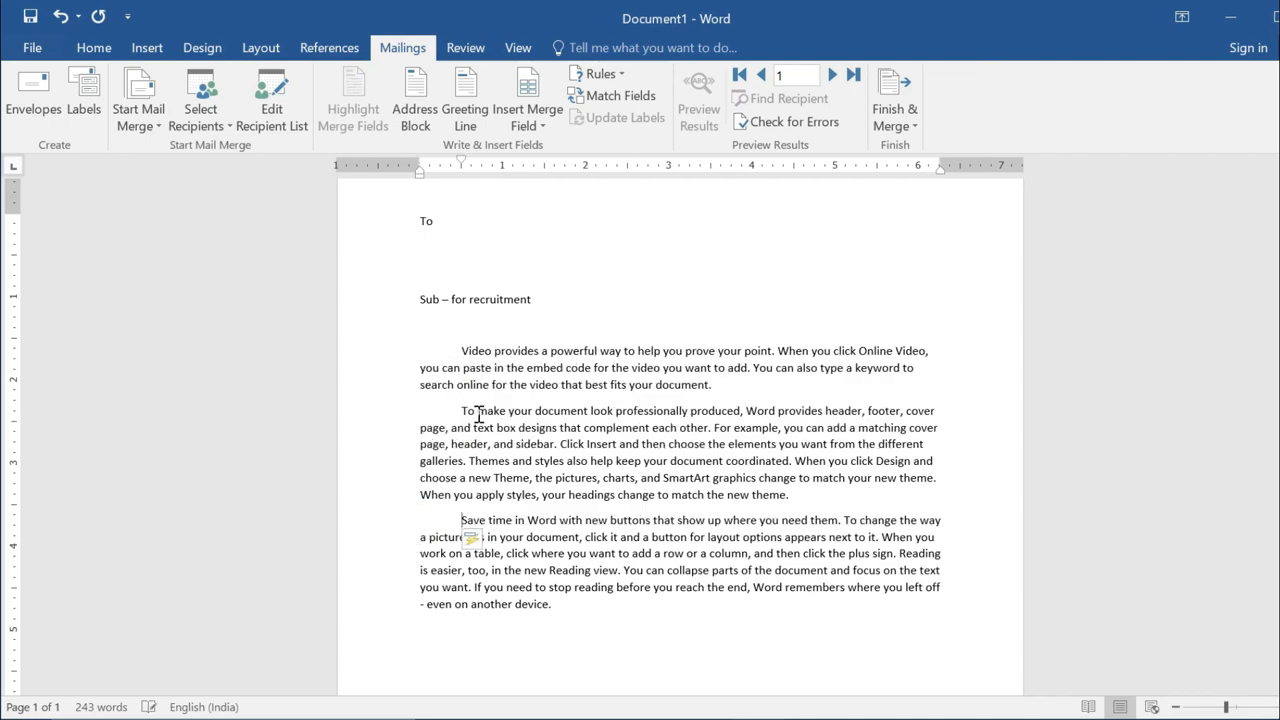
left_click(554, 606)
key("Return")
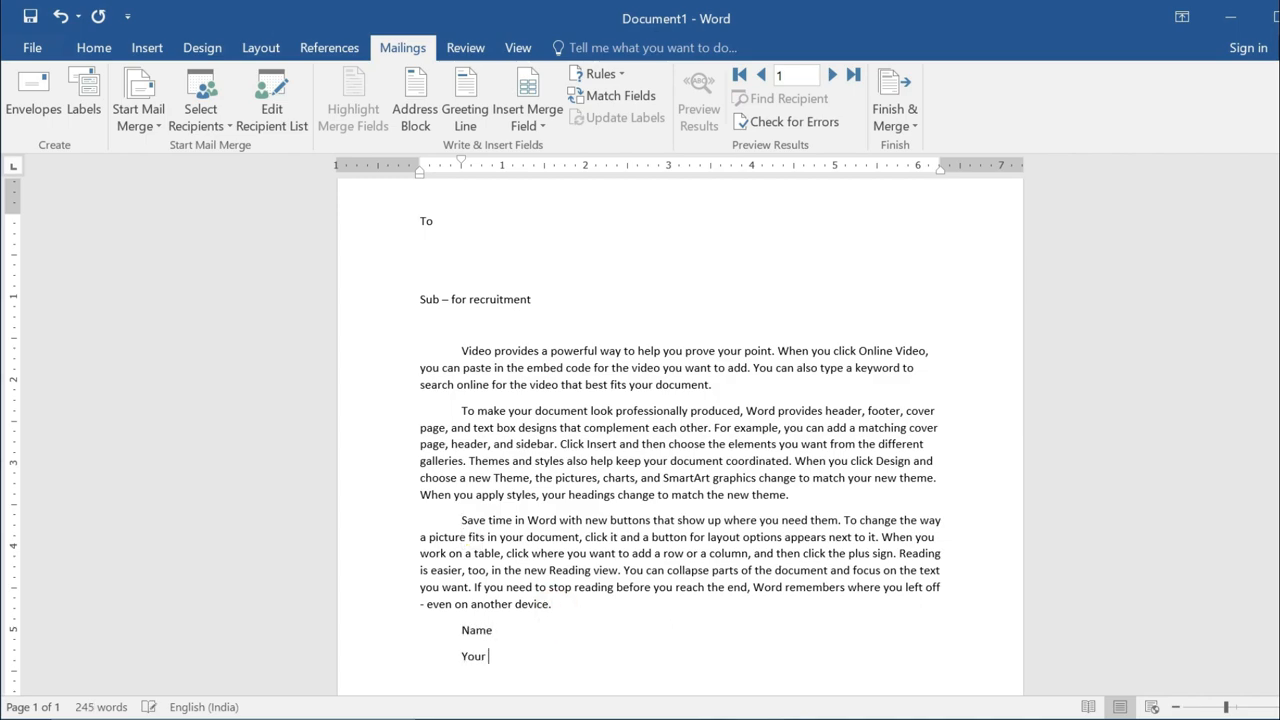
Finish 'Your Faithfully', then shift the Name and Your Faithfully lines right and centre them.
type("ly")
scroll(640, 450, "down", 2)
left_click_drag(540, 563, 460, 537)
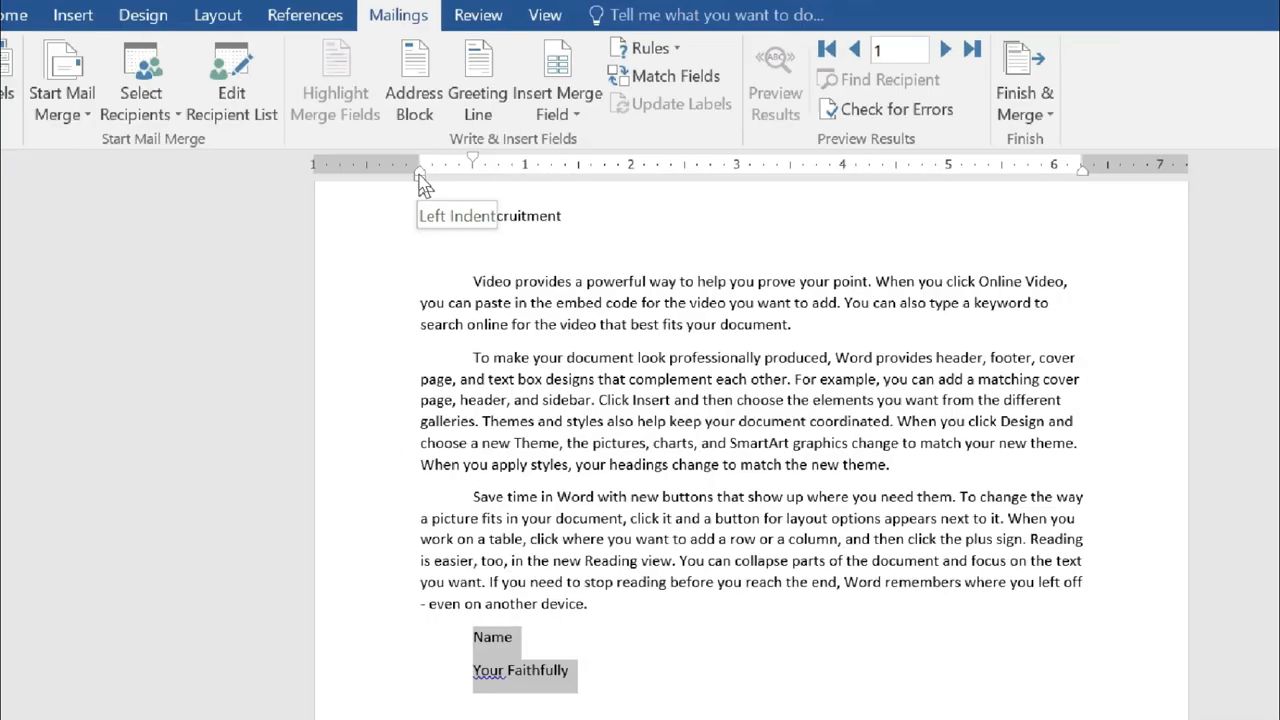
left_click_drag(420, 178, 674, 214)
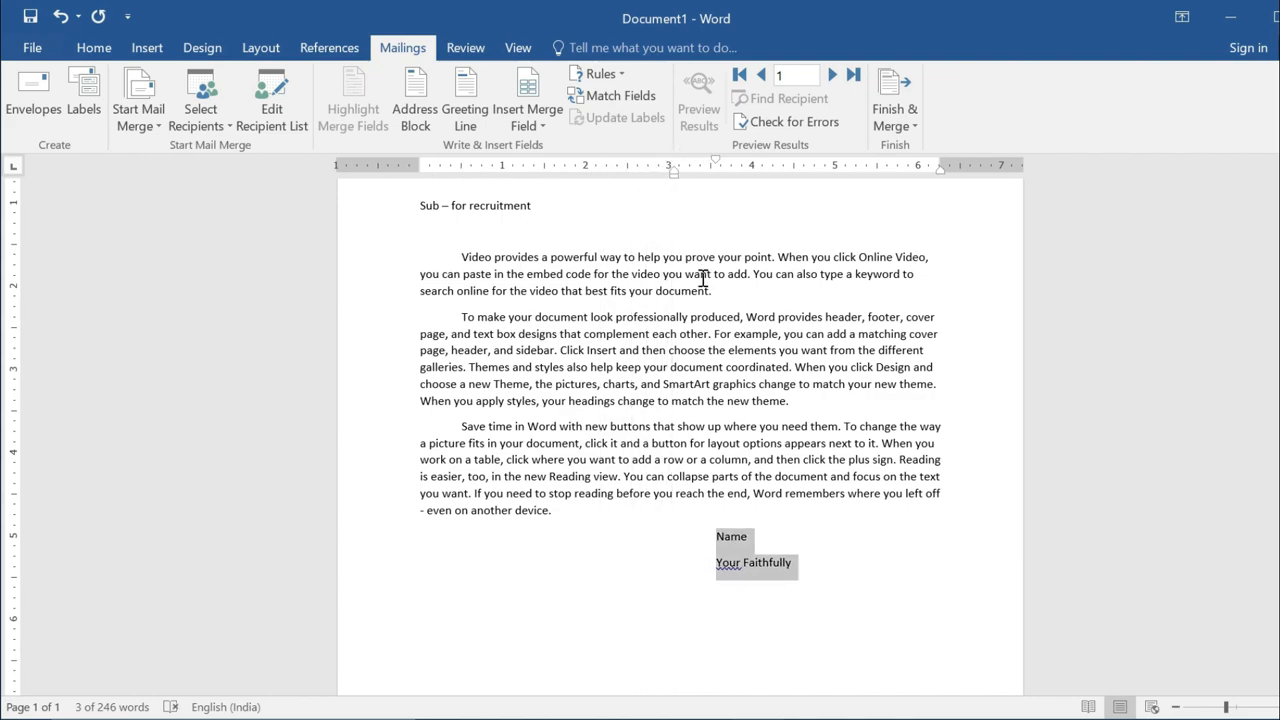
key("ctrl+e")
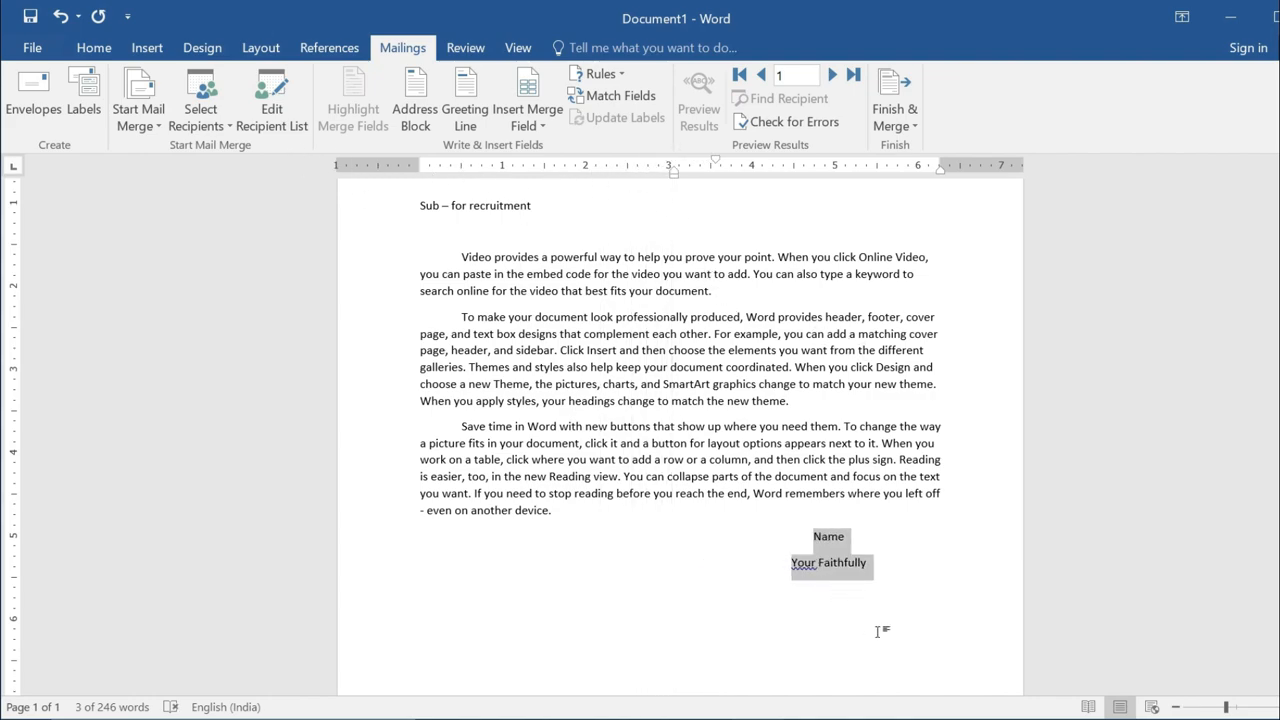
left_click(849, 578)
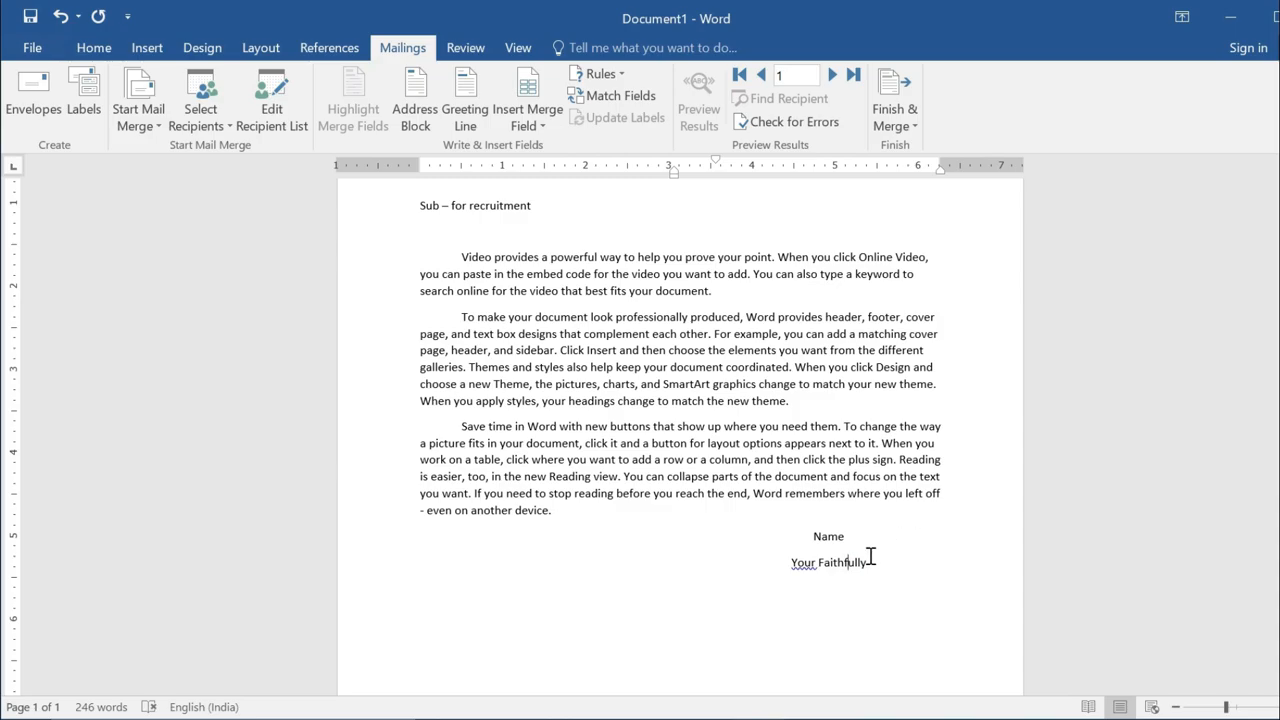
scroll(871, 557, "up", 3)
scroll(713, 468, "up", 5)
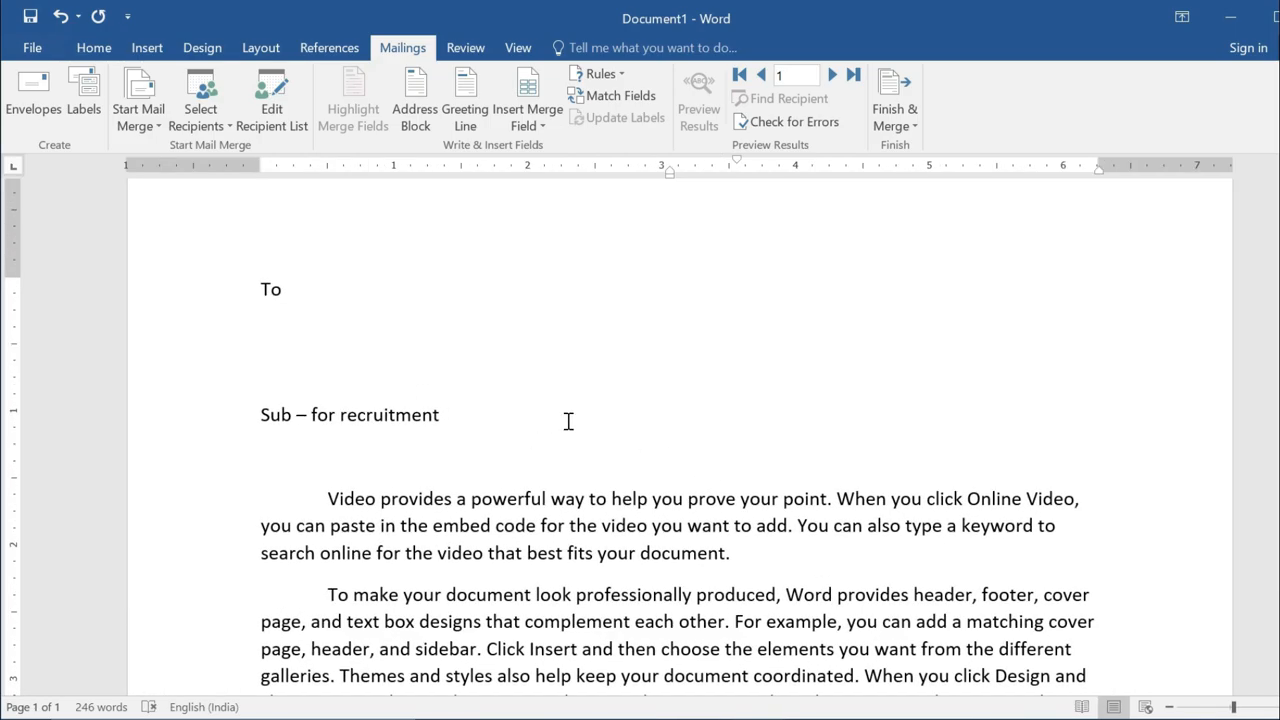
scroll(580, 421, "down", 5)
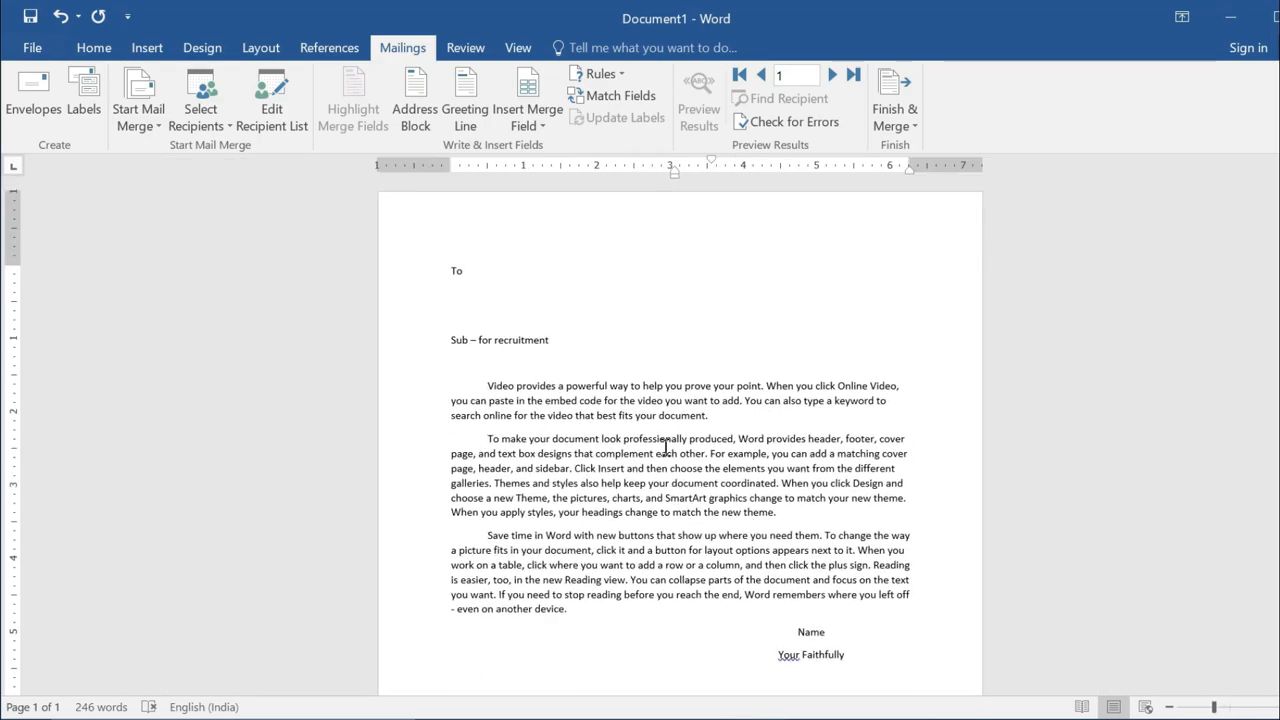
Insert the First_Name and Fathers_Name merge fields on separate lines below To.
left_click(476, 271)
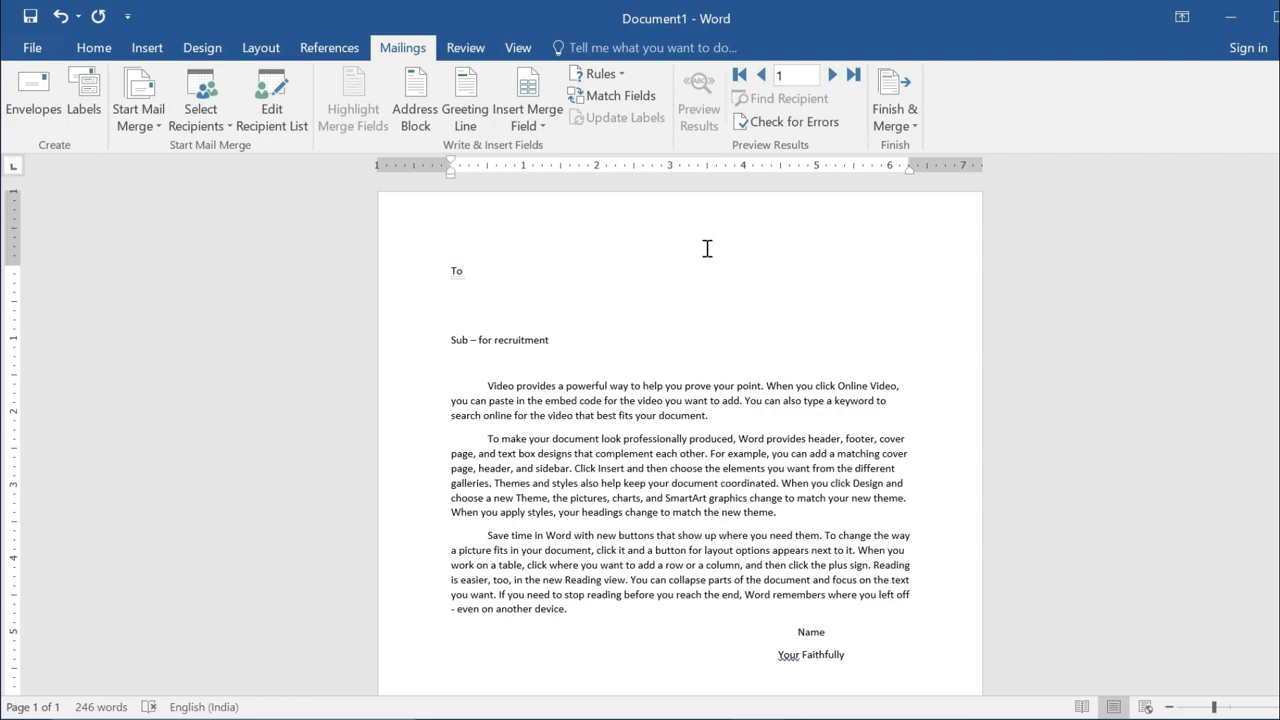
left_click(453, 290)
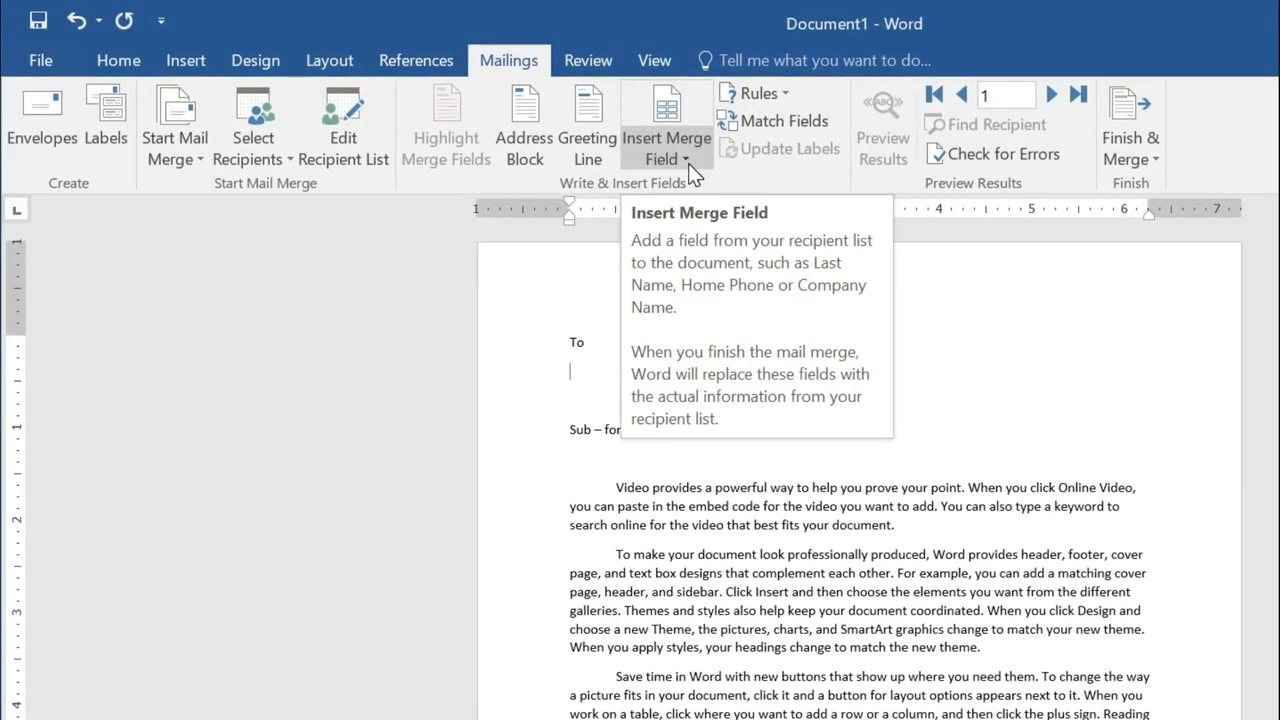
left_click(688, 160)
left_click(684, 192)
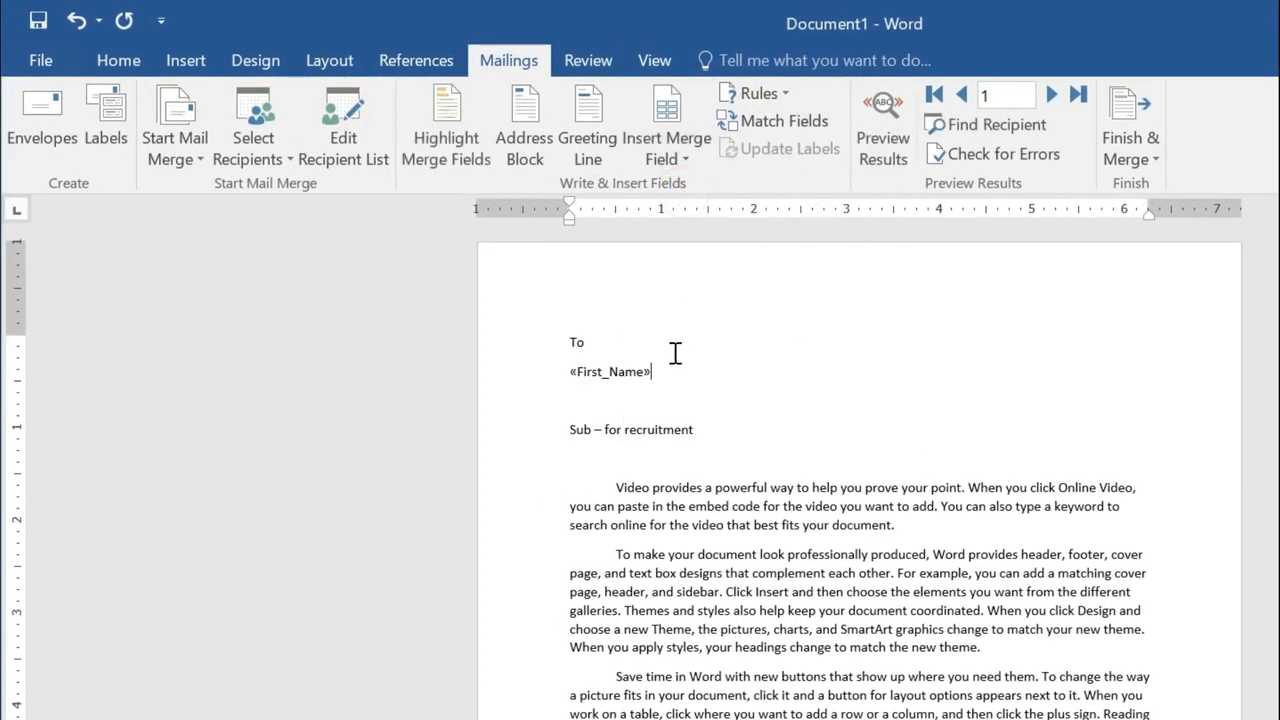
key("Return")
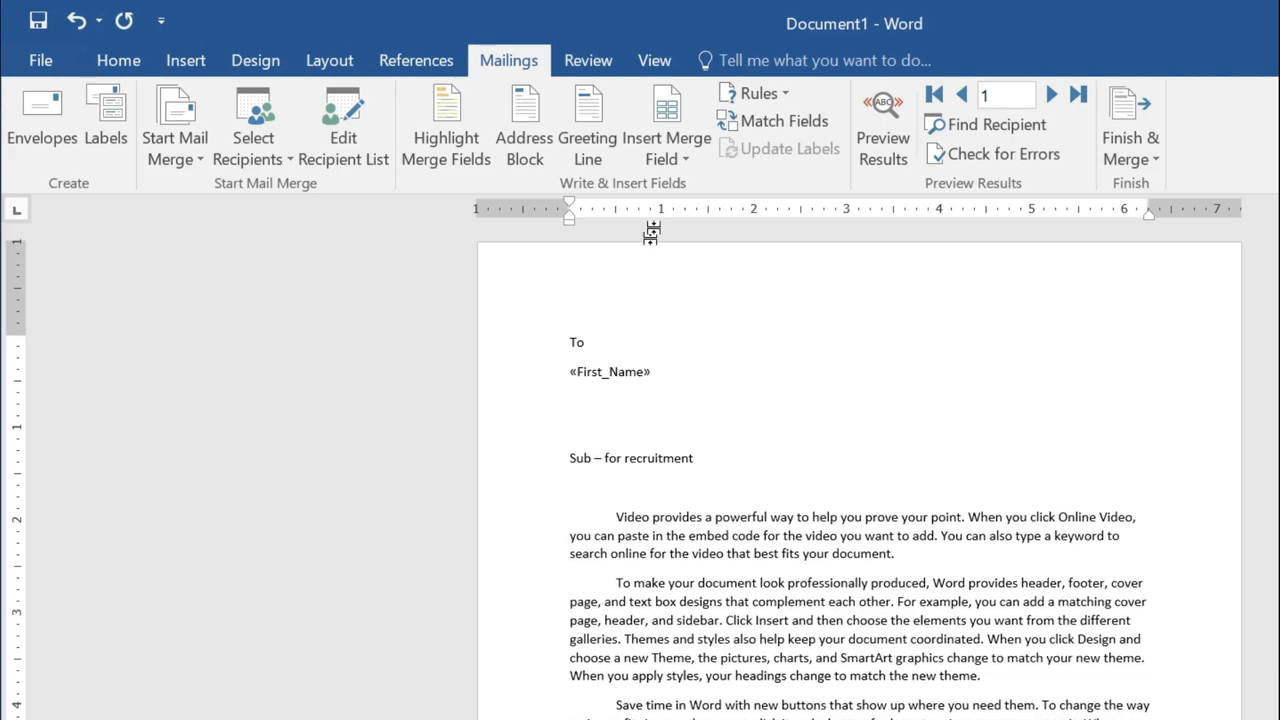
left_click(680, 155)
left_click(696, 222)
Add the Address_Line_1, State and Pin_Code merge fields on their own lines beneath.
key("Return")
left_click(682, 156)
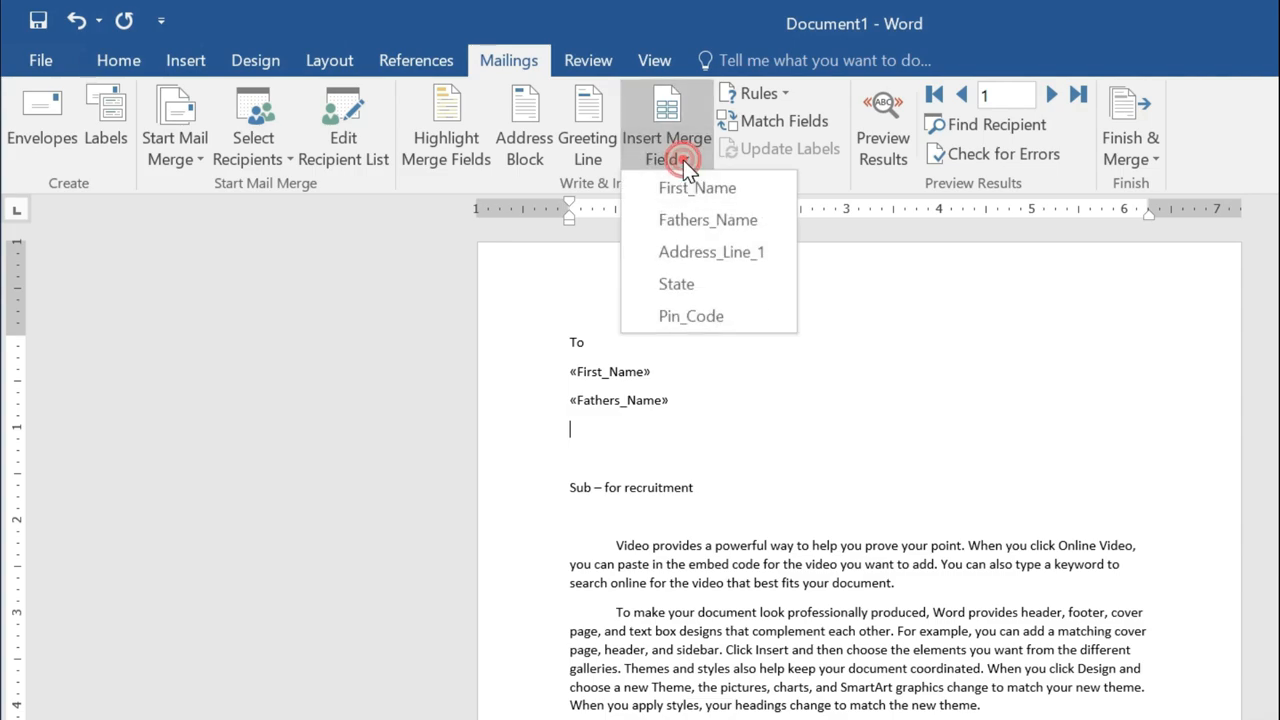
left_click(712, 253)
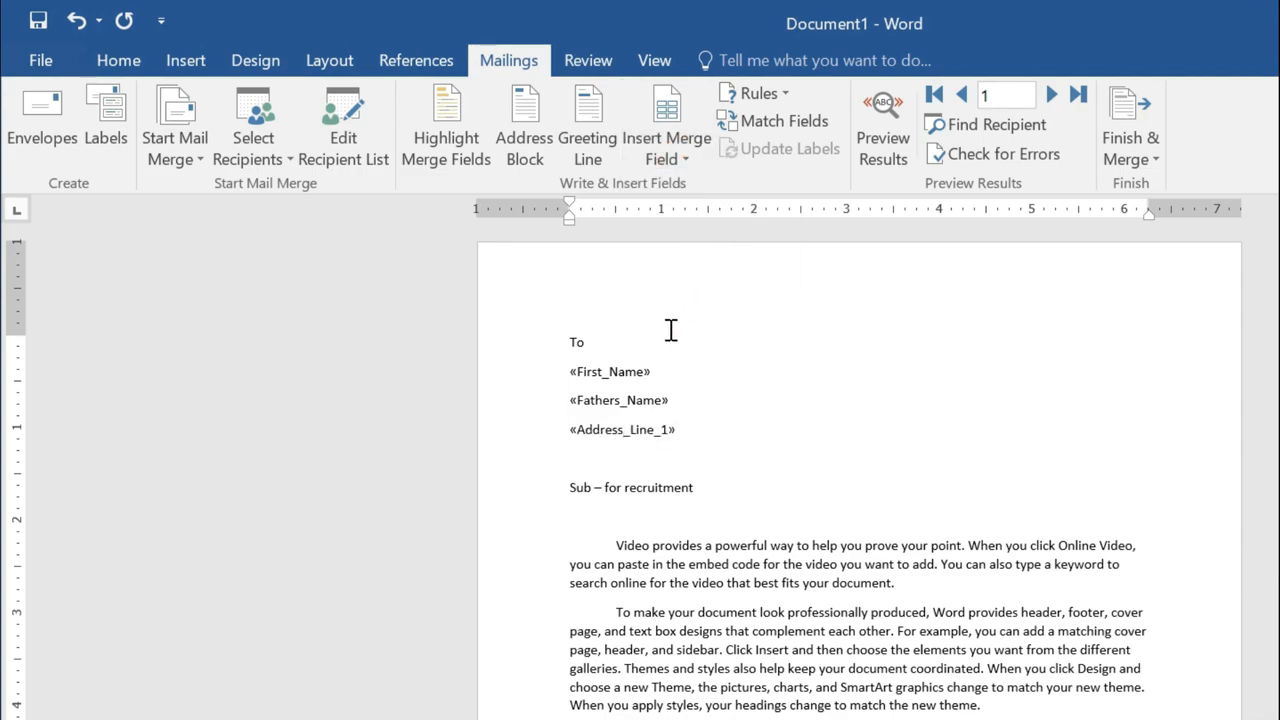
key("Return")
left_click(686, 160)
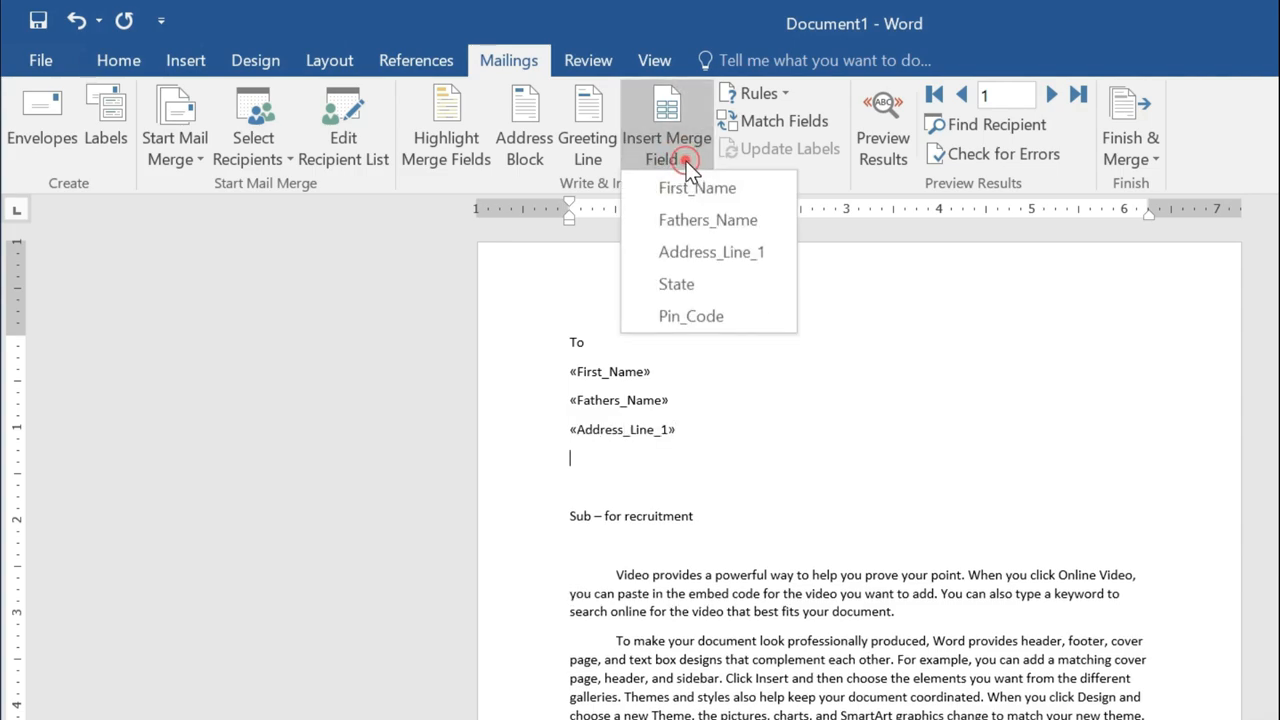
left_click(681, 284)
key("Return")
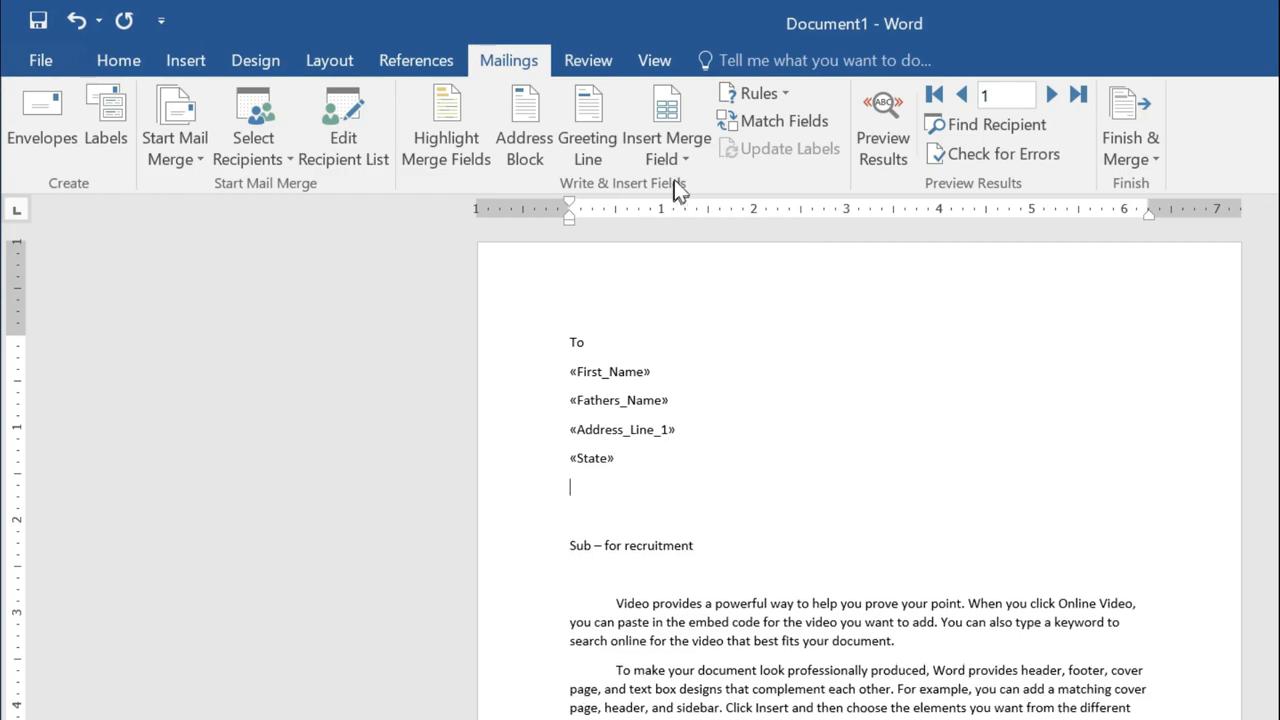
left_click(680, 160)
left_click(681, 316)
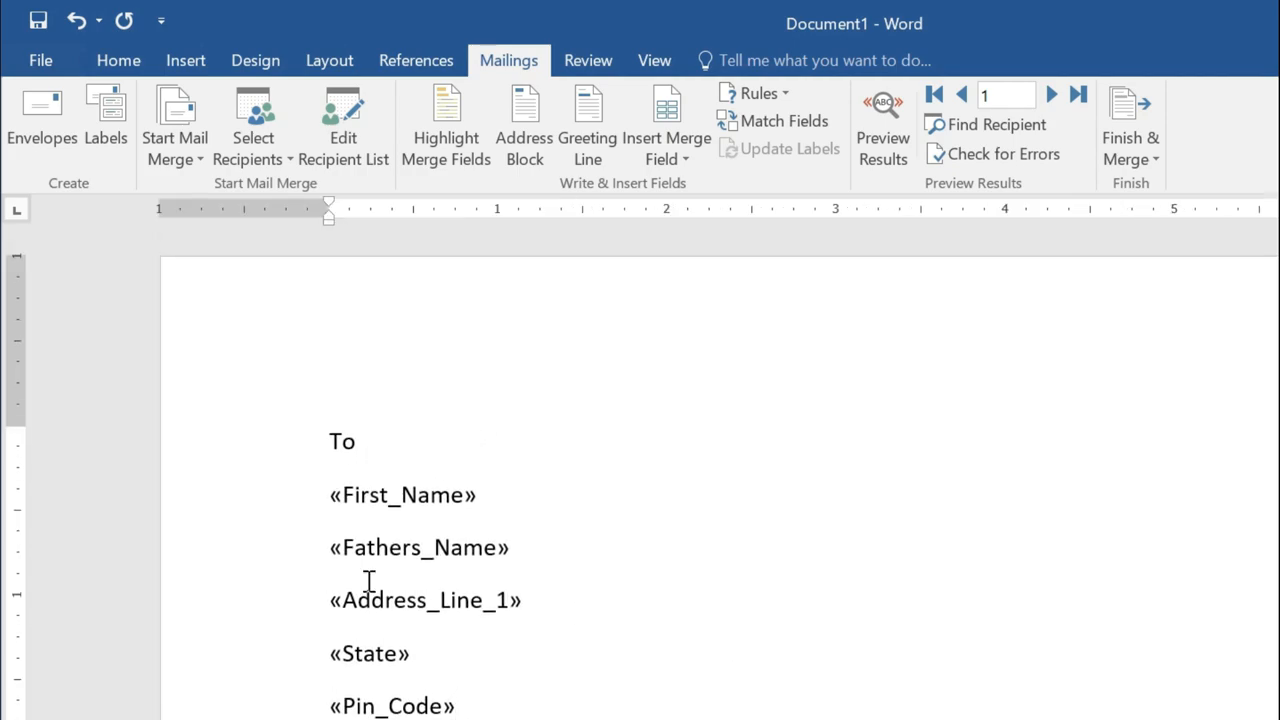
Set Spacing After to 0 pt for the lines from To through «Pin_Code».
left_click_drag(458, 706, 323, 468)
left_click(312, 60)
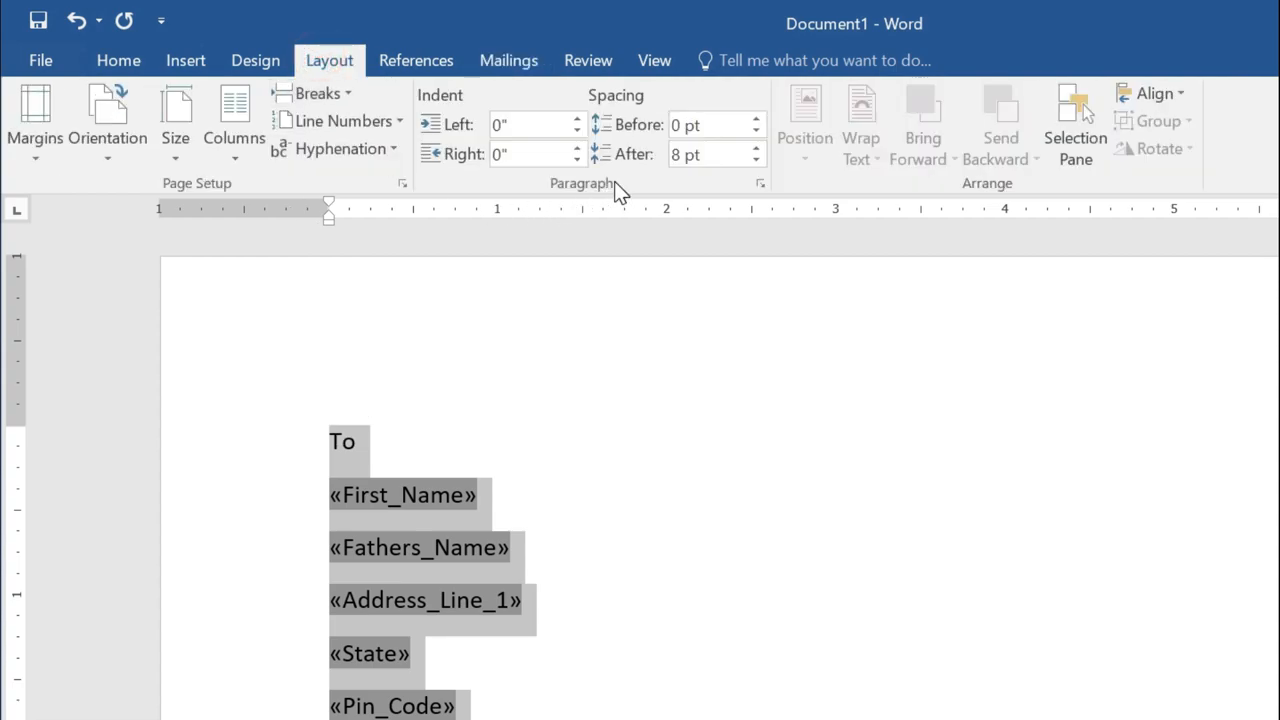
left_click(681, 155)
type("0")
key("Return")
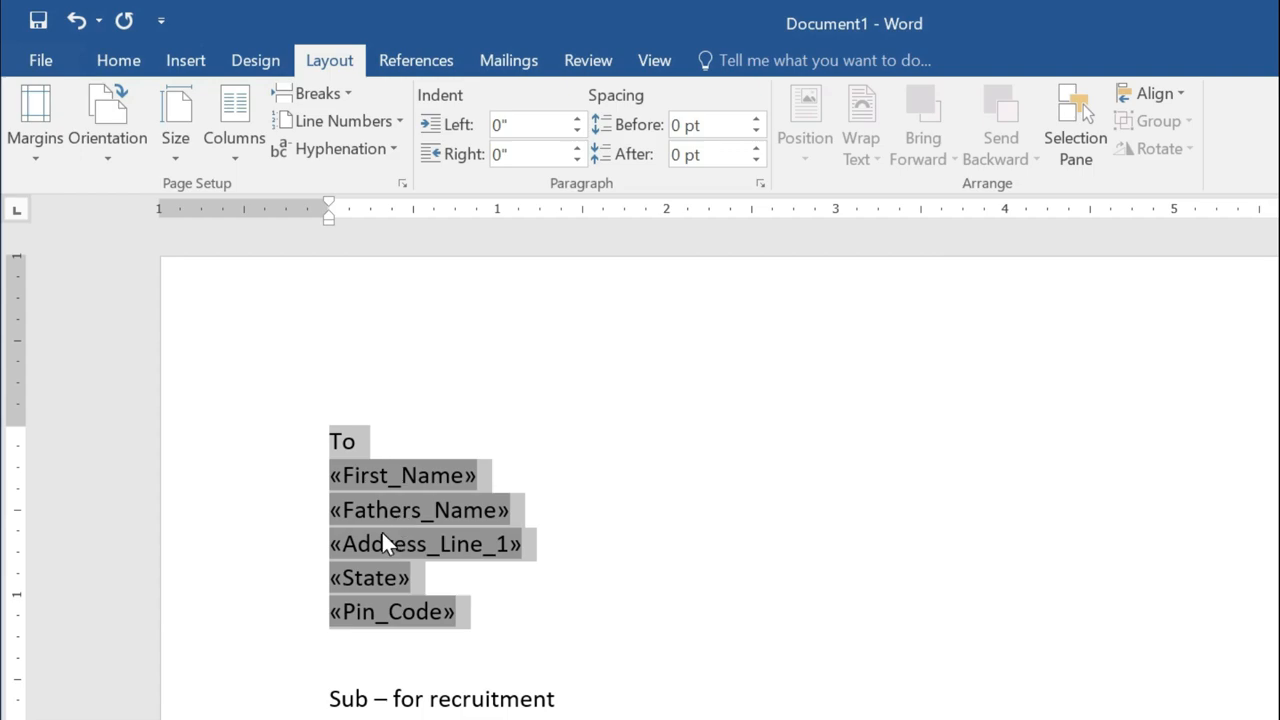
key("Right")
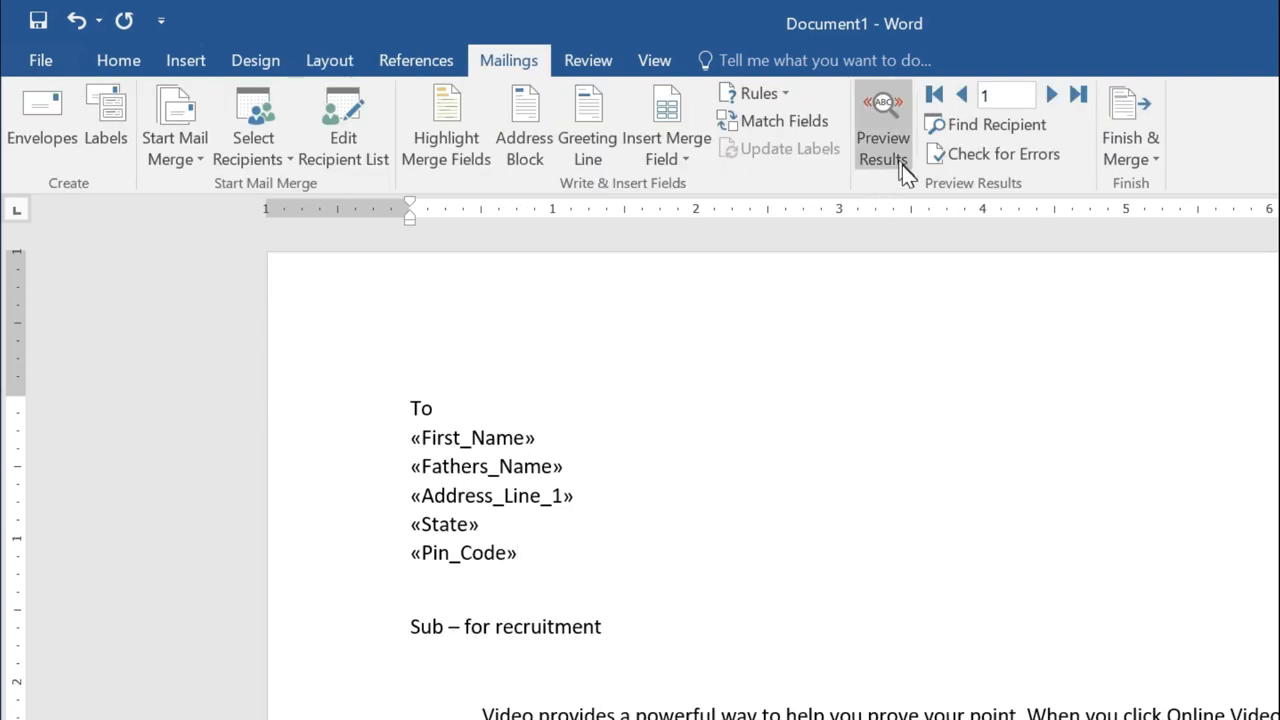
Preview the recipient data, stepping to records 2 and 3 and back to record 1.
left_click(882, 142)
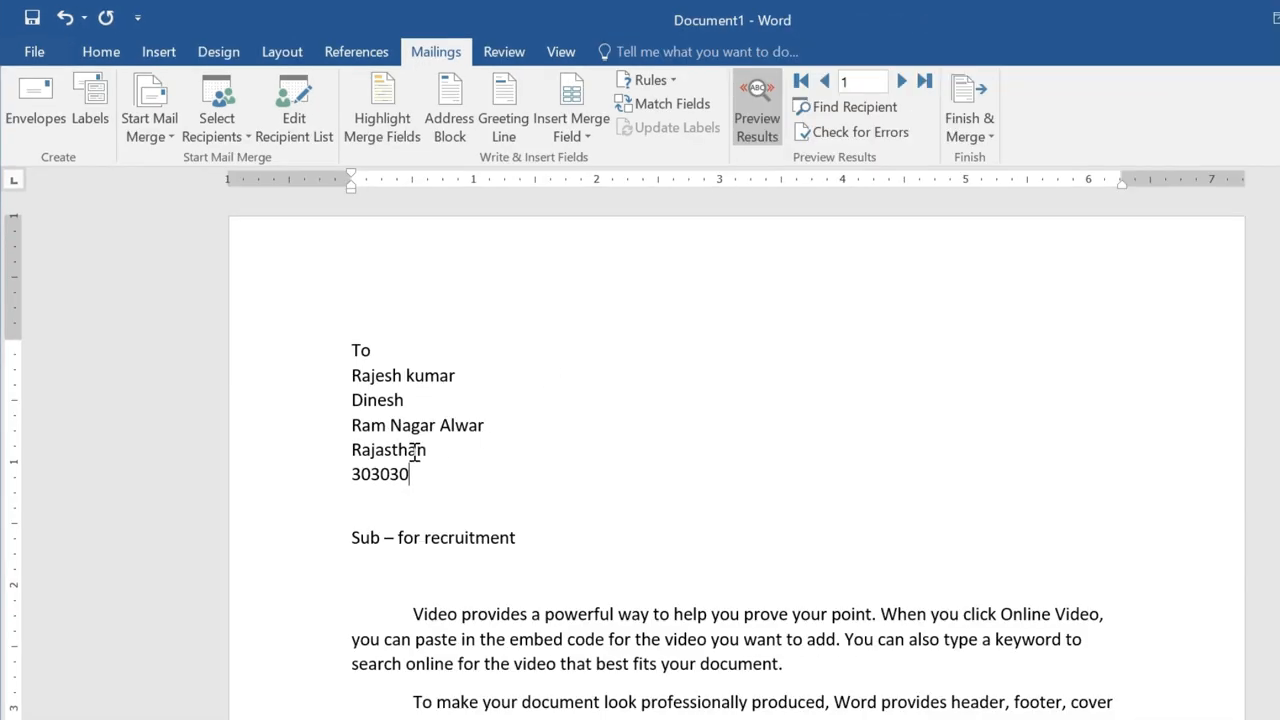
left_click(902, 81)
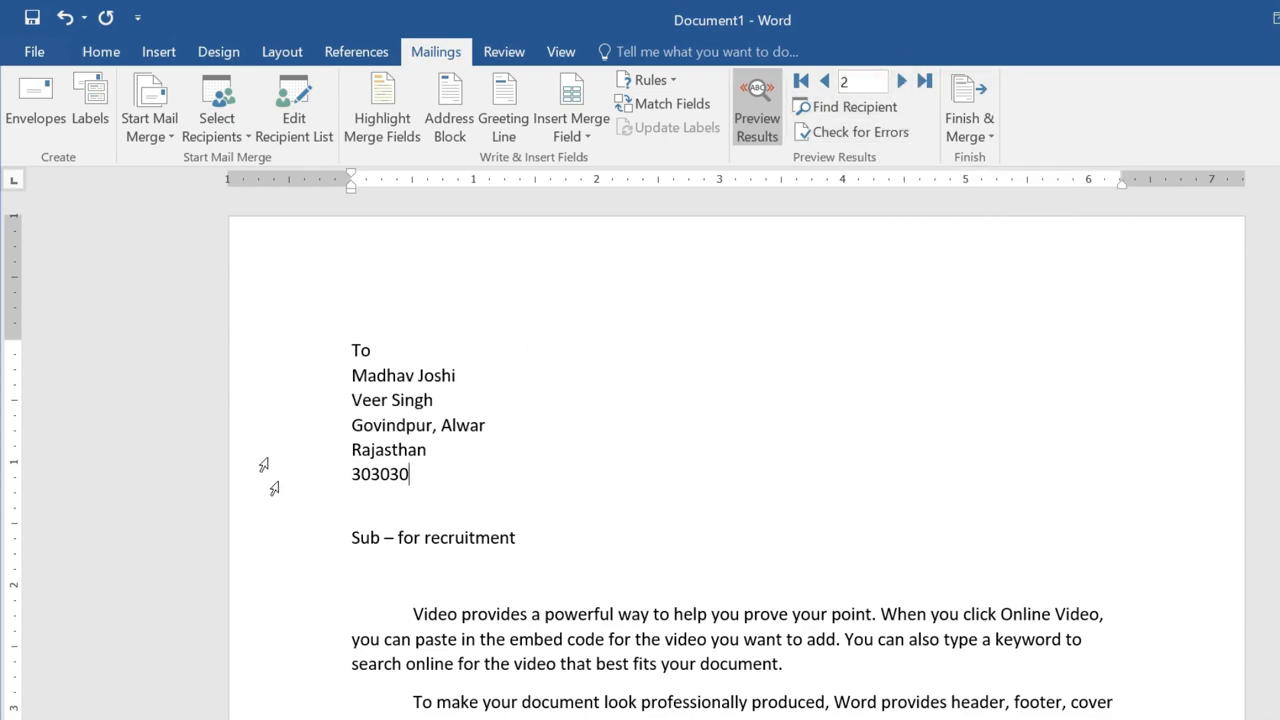
left_click(902, 81)
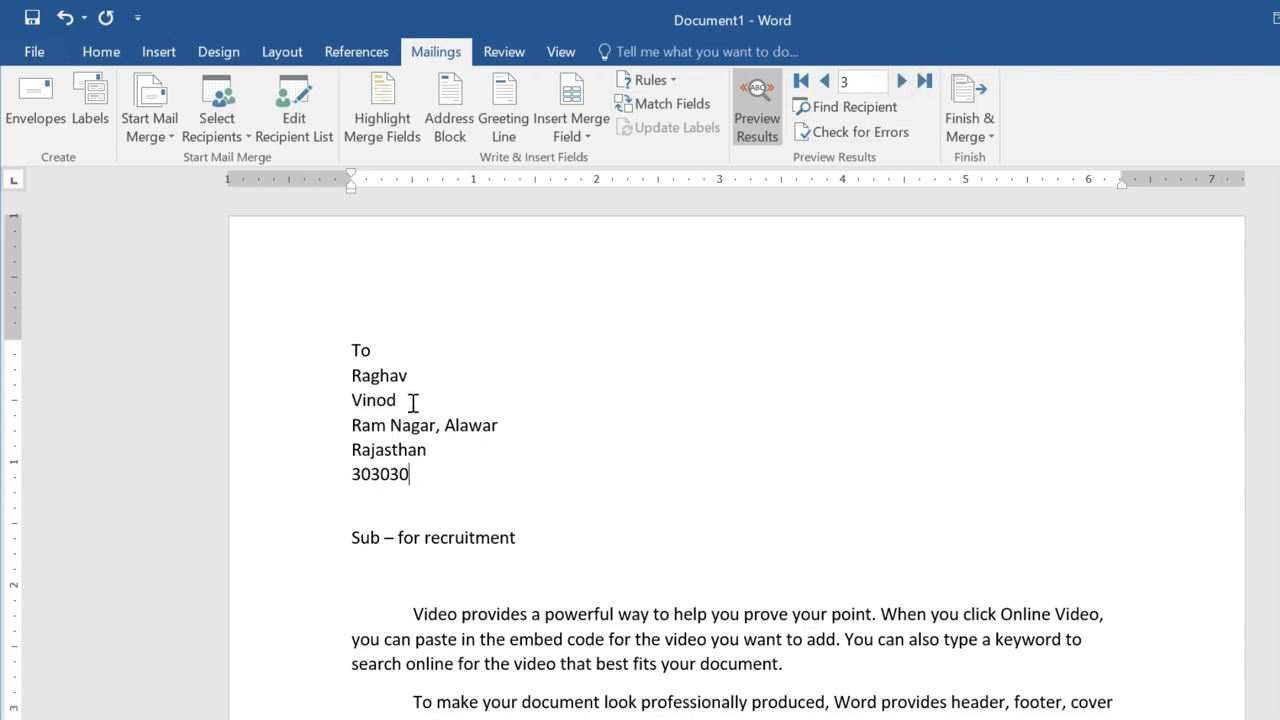
left_click(825, 86)
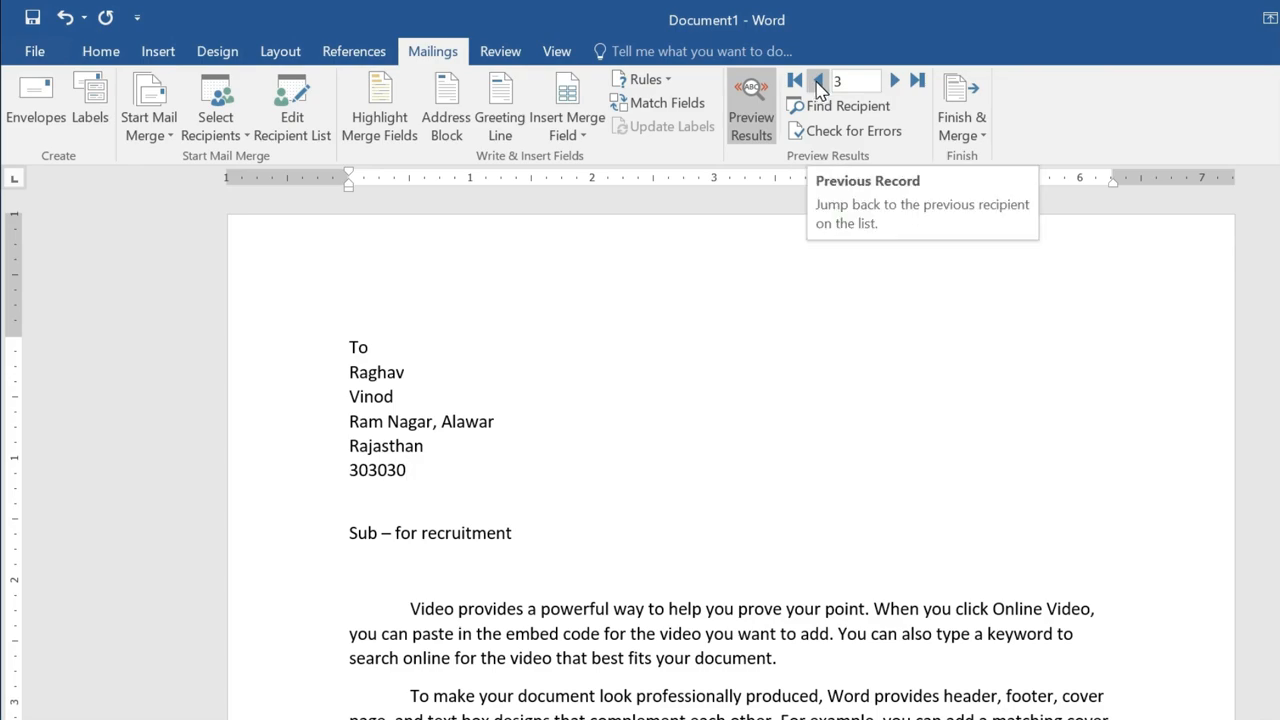
left_click(818, 85)
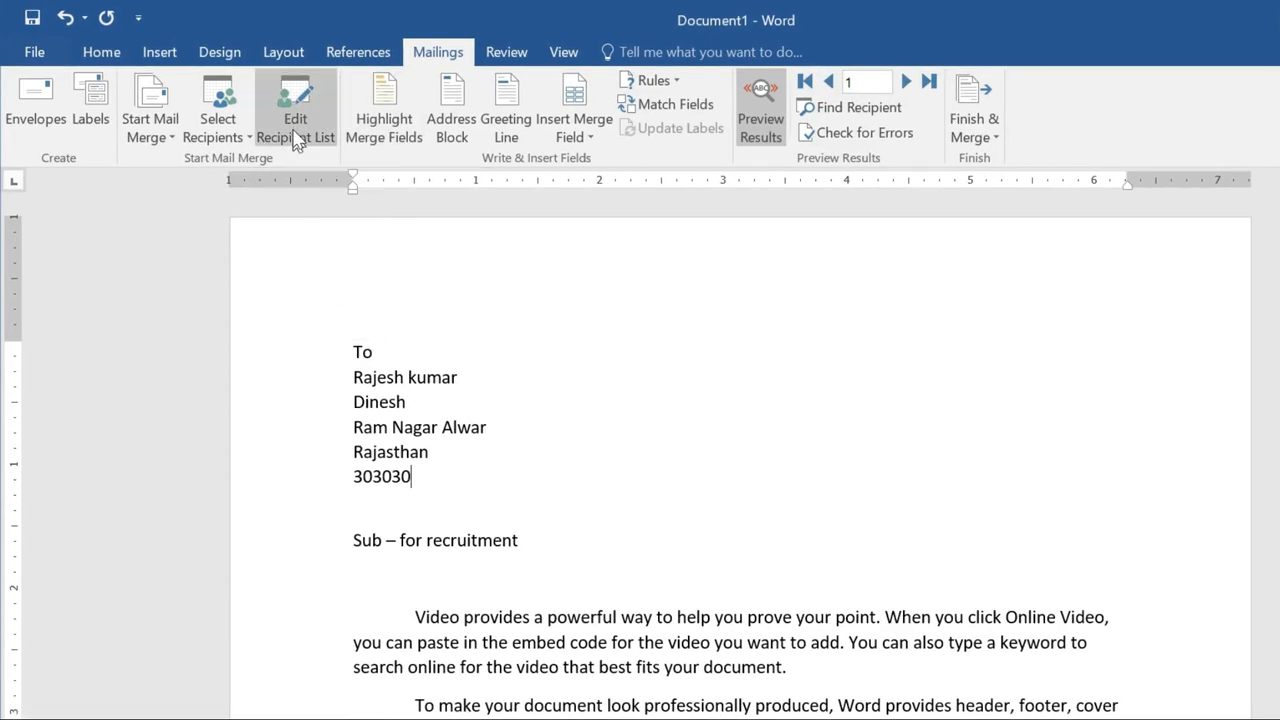
Open the mail merge recipient list and edit the mailing list.mdb data source.
left_click(298, 128)
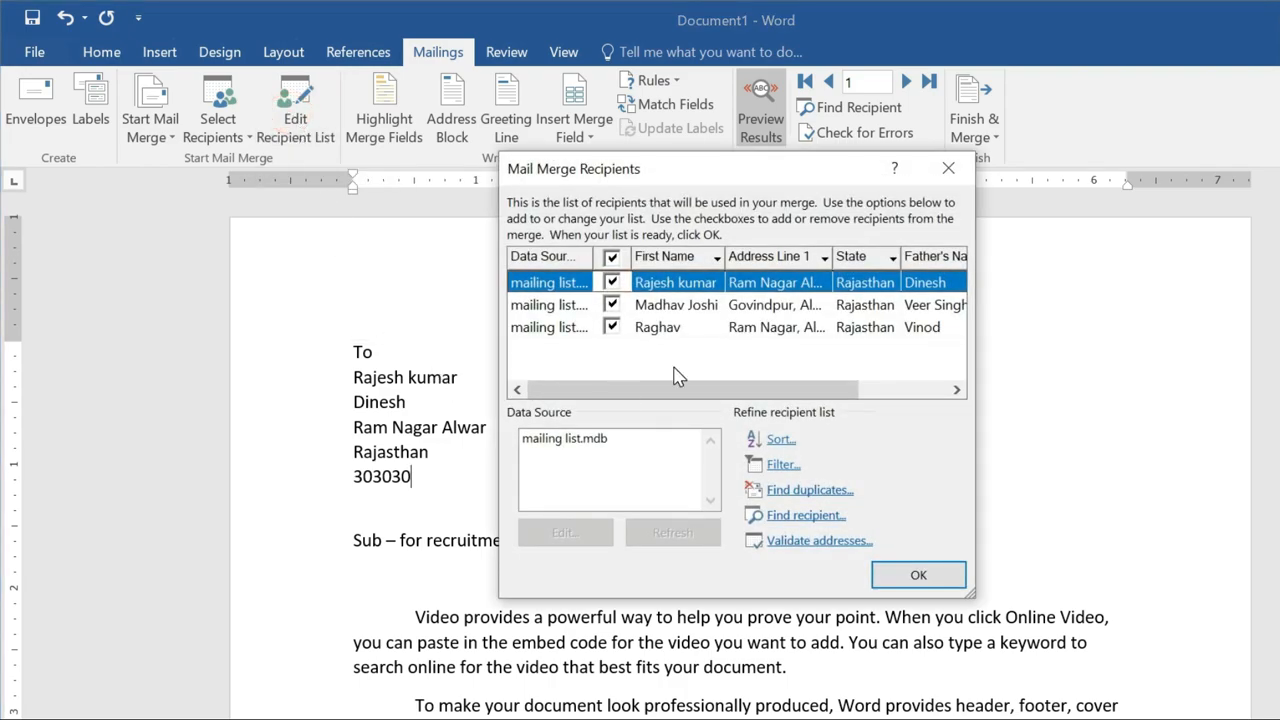
left_click(612, 283)
left_click(612, 283)
left_click(697, 327)
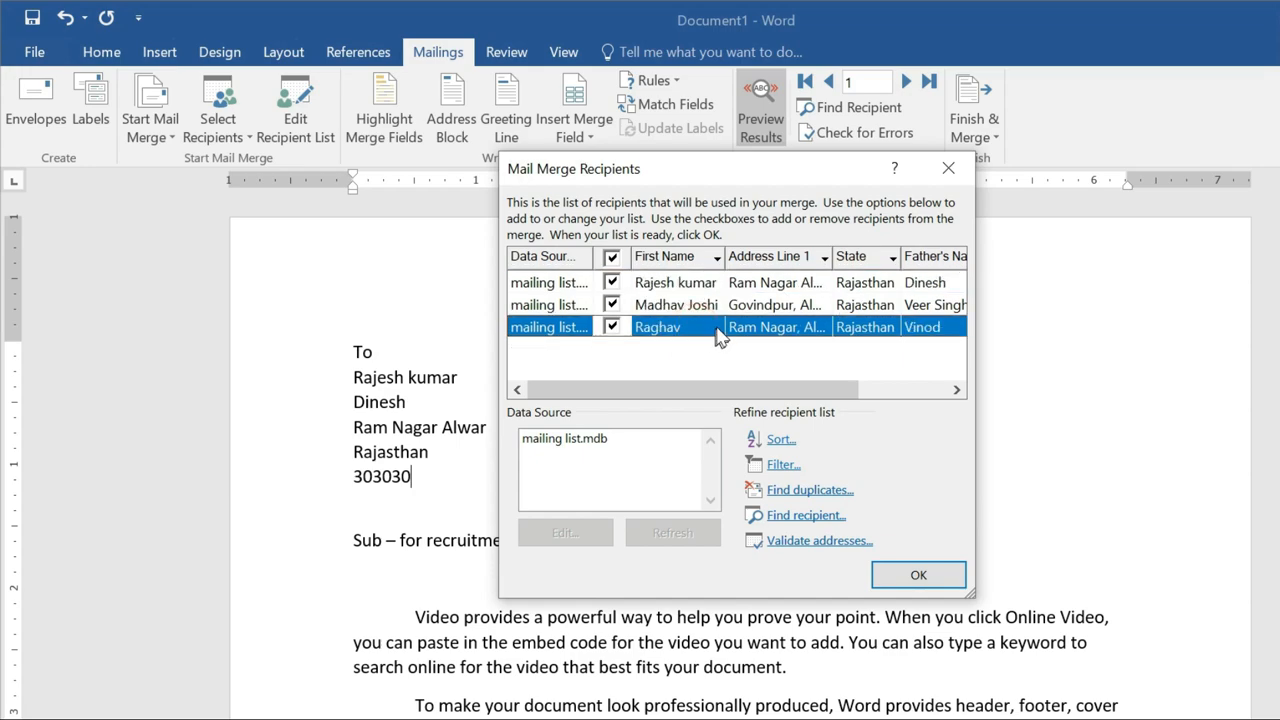
left_click(559, 442)
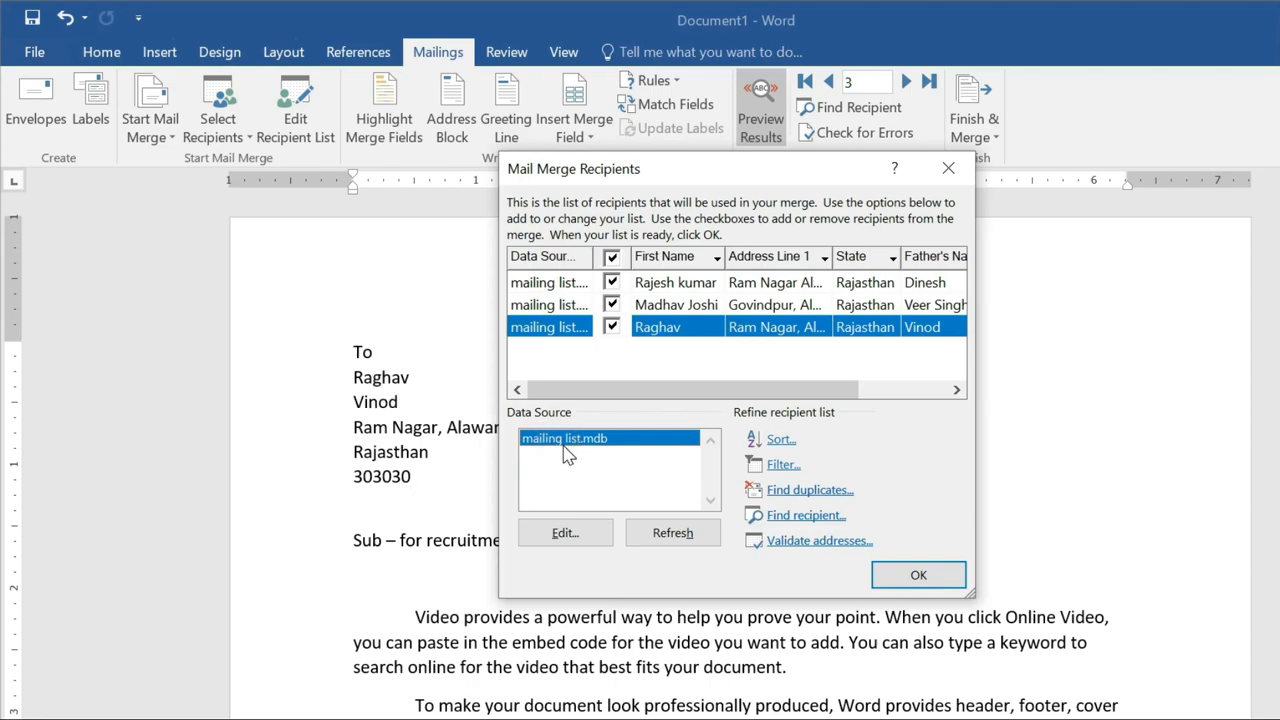
left_click(566, 534)
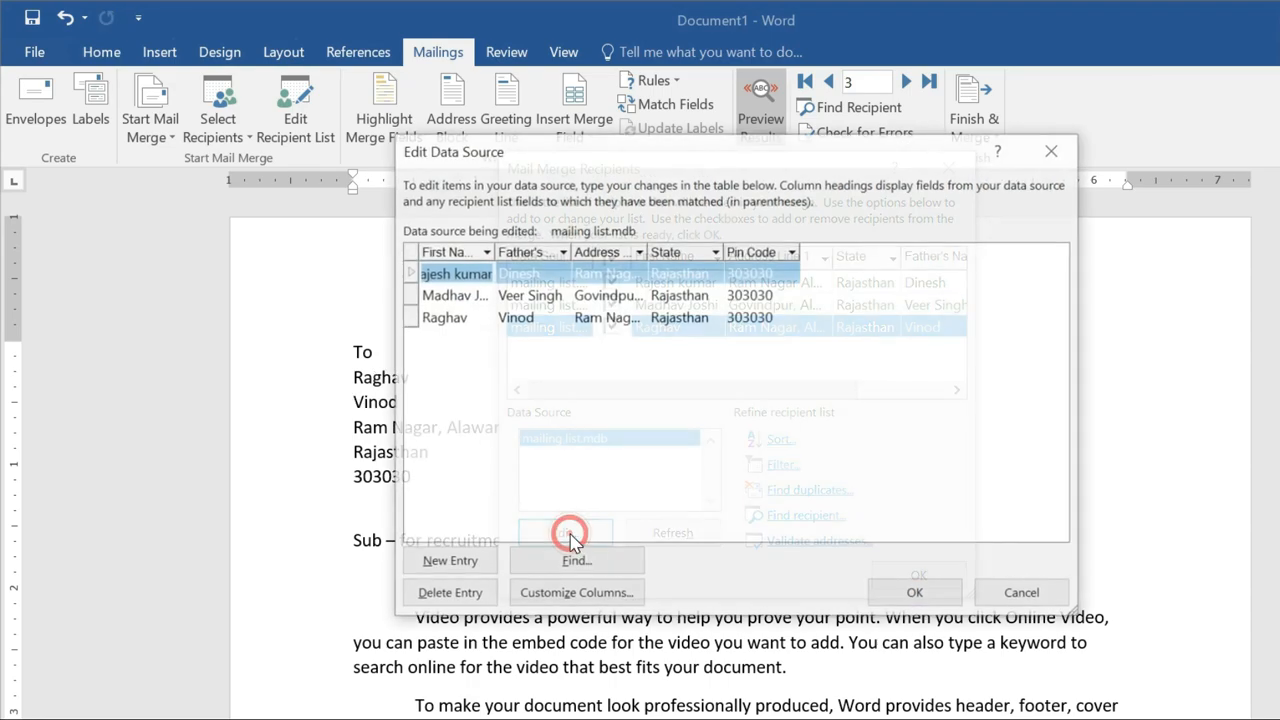
Delete the extra letter in the third recipient's town and save the change to mailing list.mdb.
left_click_drag(740, 160, 774, 153)
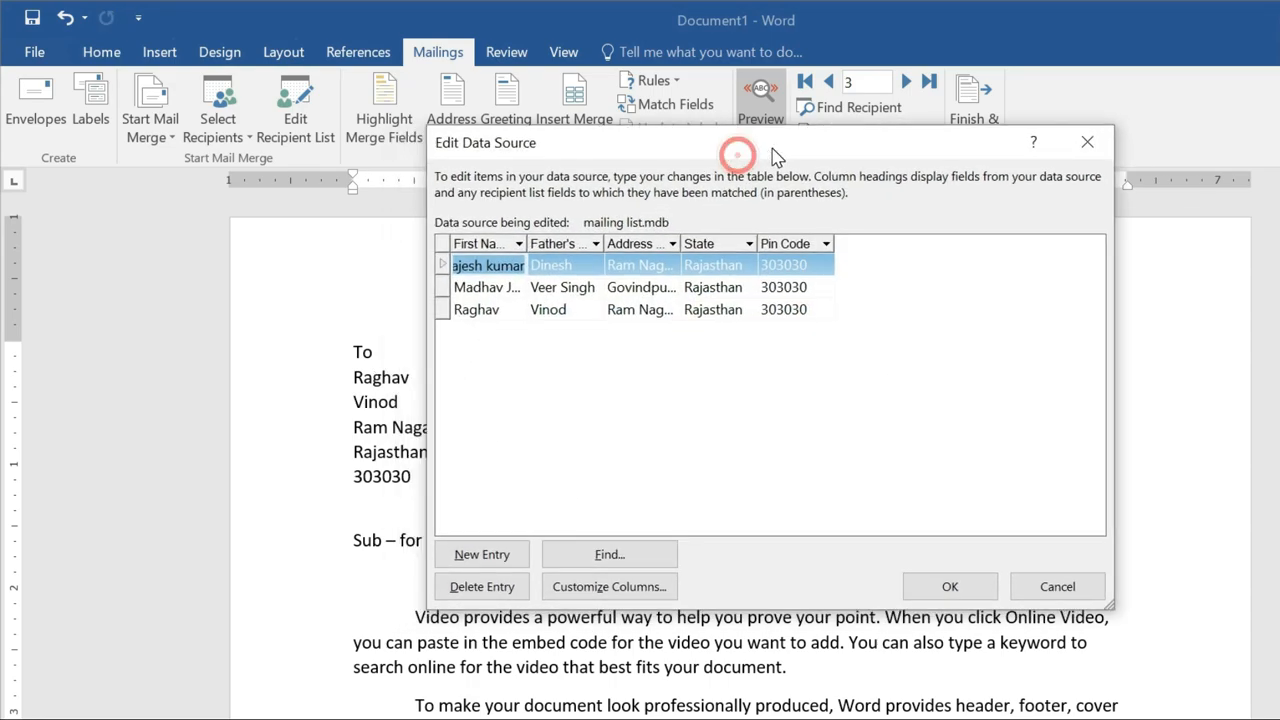
left_click(578, 311)
left_click(653, 311)
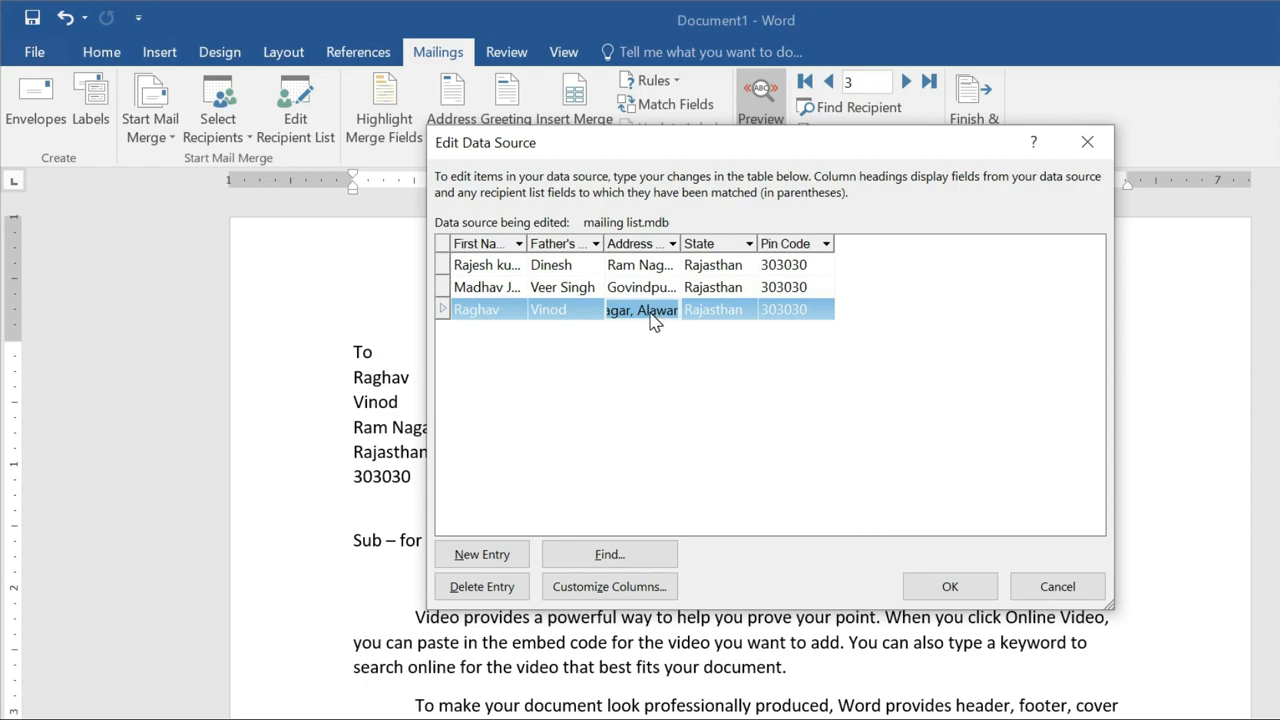
left_click(654, 313)
key("BackSpace")
left_click(975, 592)
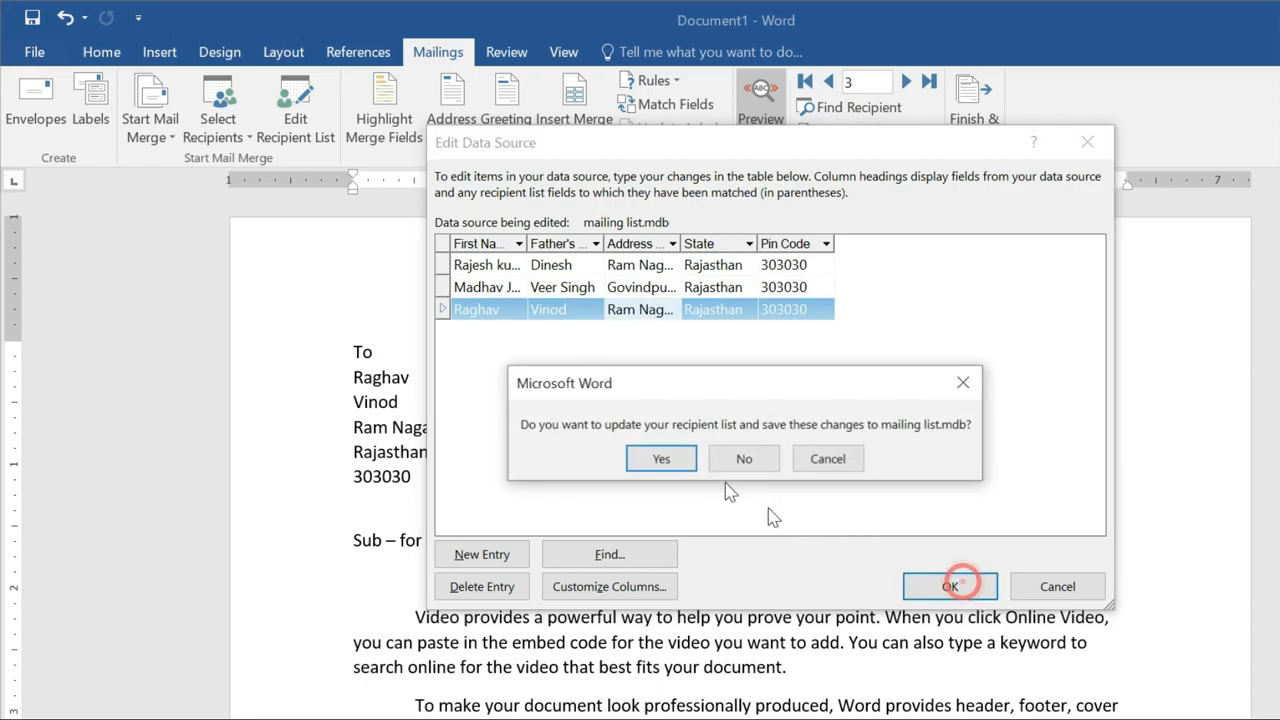
left_click(661, 463)
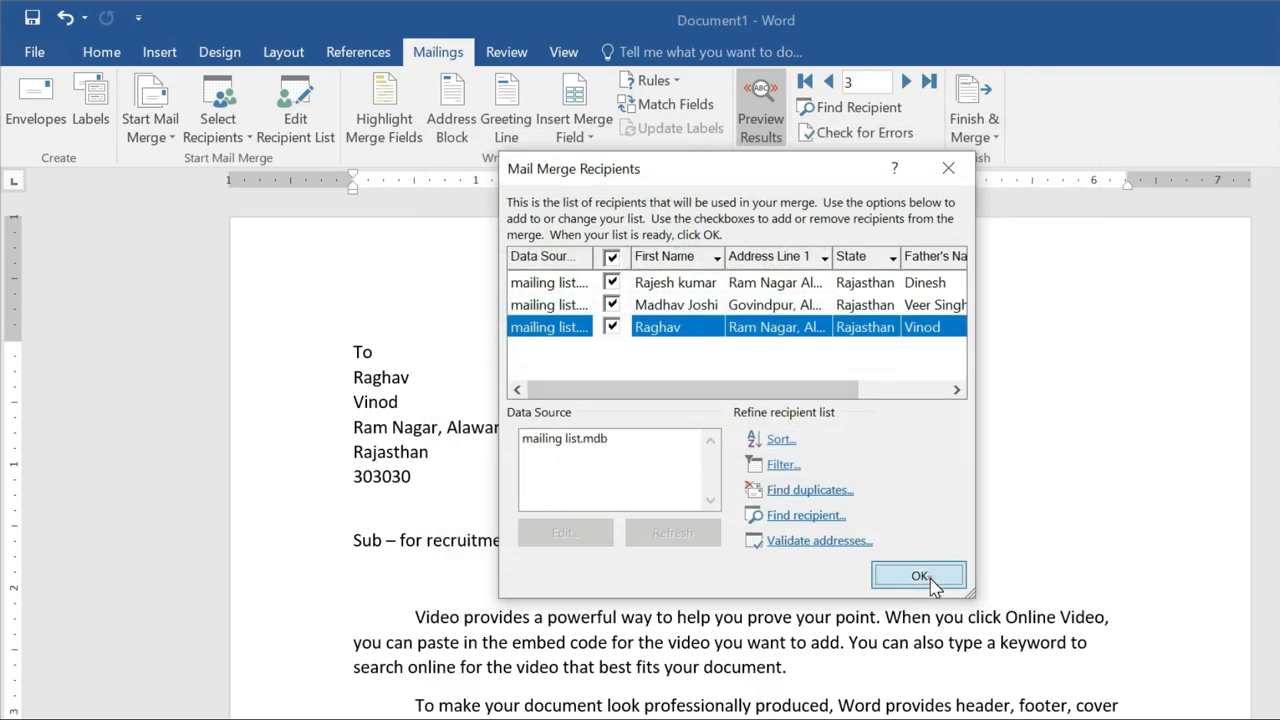
left_click(1220, 654)
scroll(451, 407, "down", 1, "ctrl")
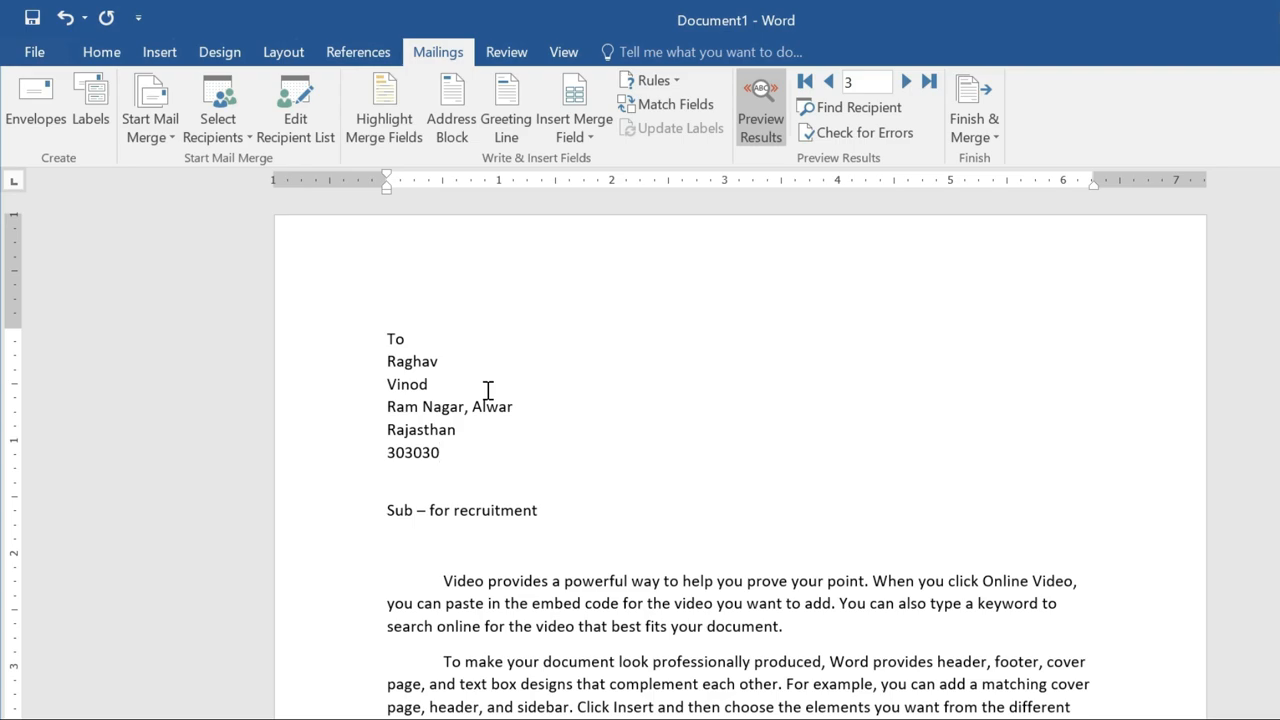
Merge all records into individual editable letters in a new document.
left_click(986, 134)
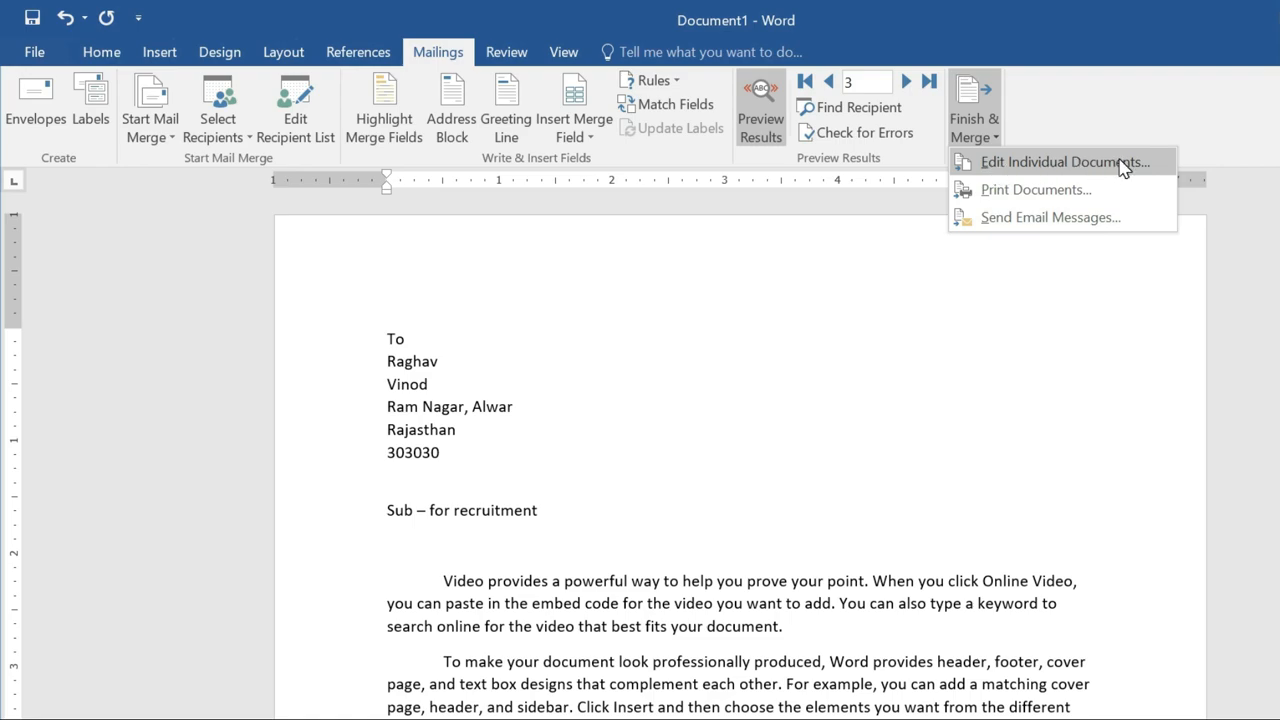
left_click(1060, 163)
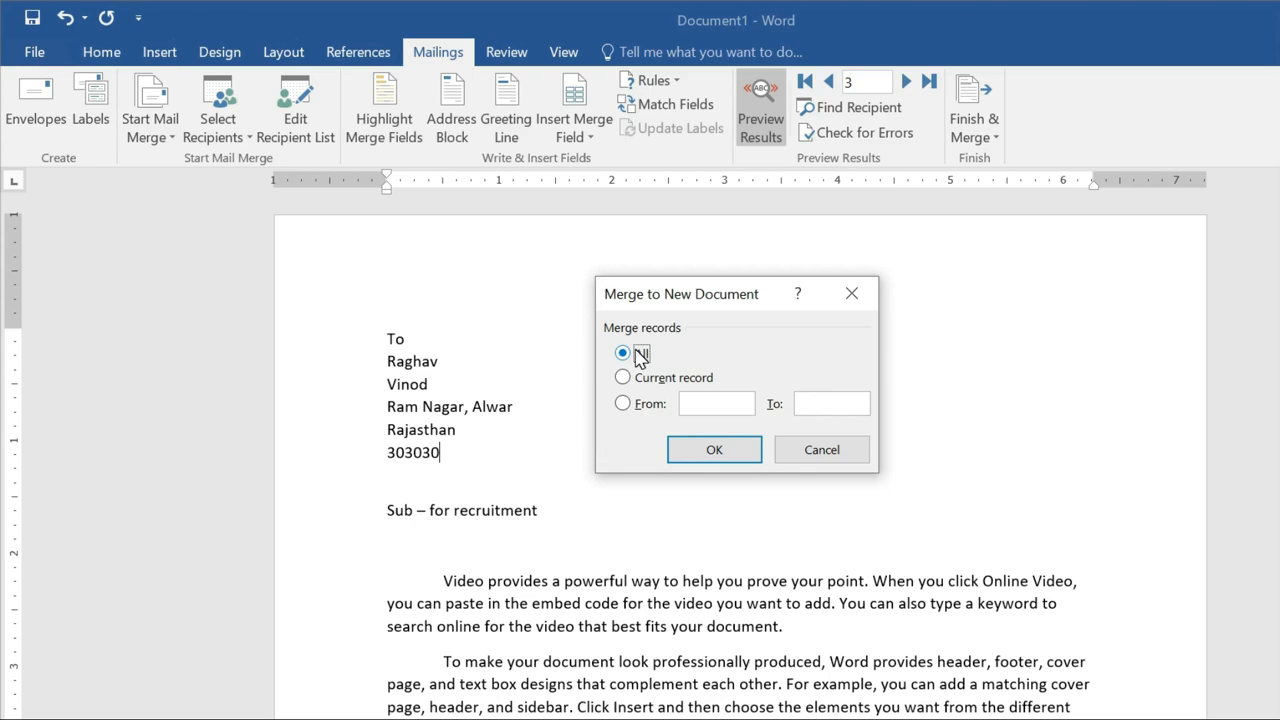
left_click(622, 405)
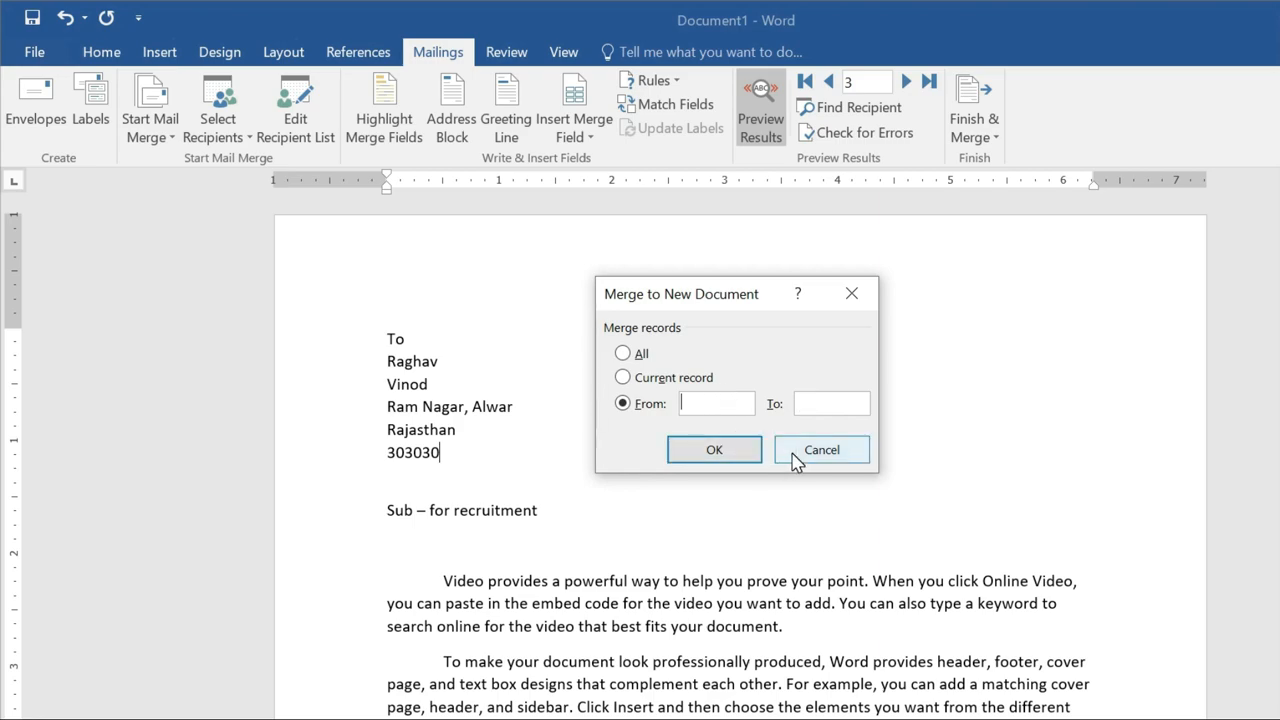
left_click(622, 353)
left_click(722, 450)
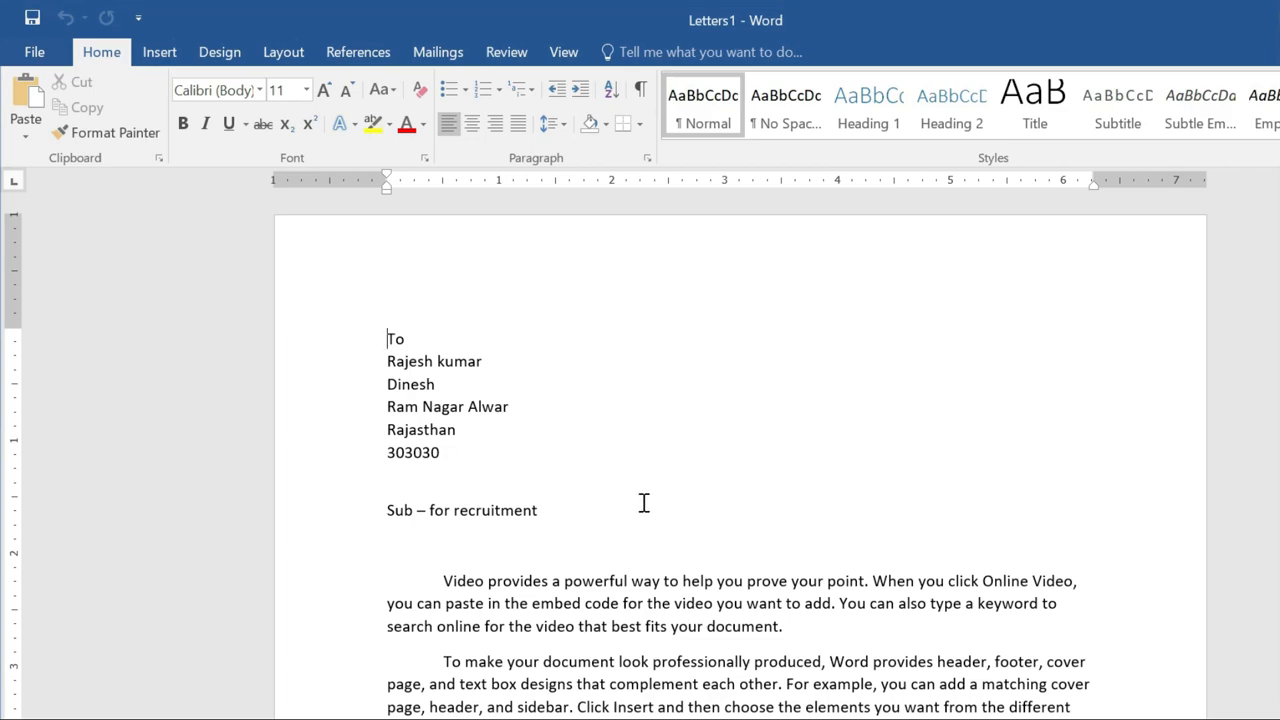
Scroll through Letters1 to check each recipient's merged letter.
scroll(606, 452, "down", 20)
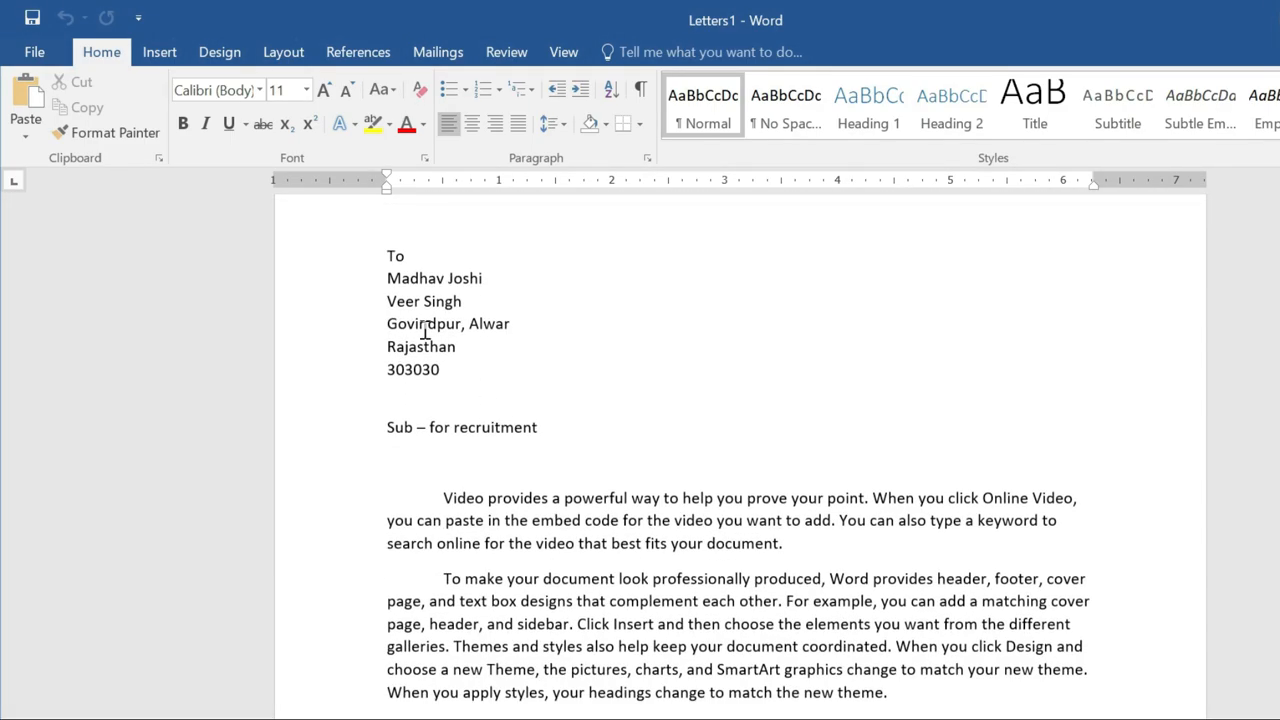
scroll(631, 455, "down", 20)
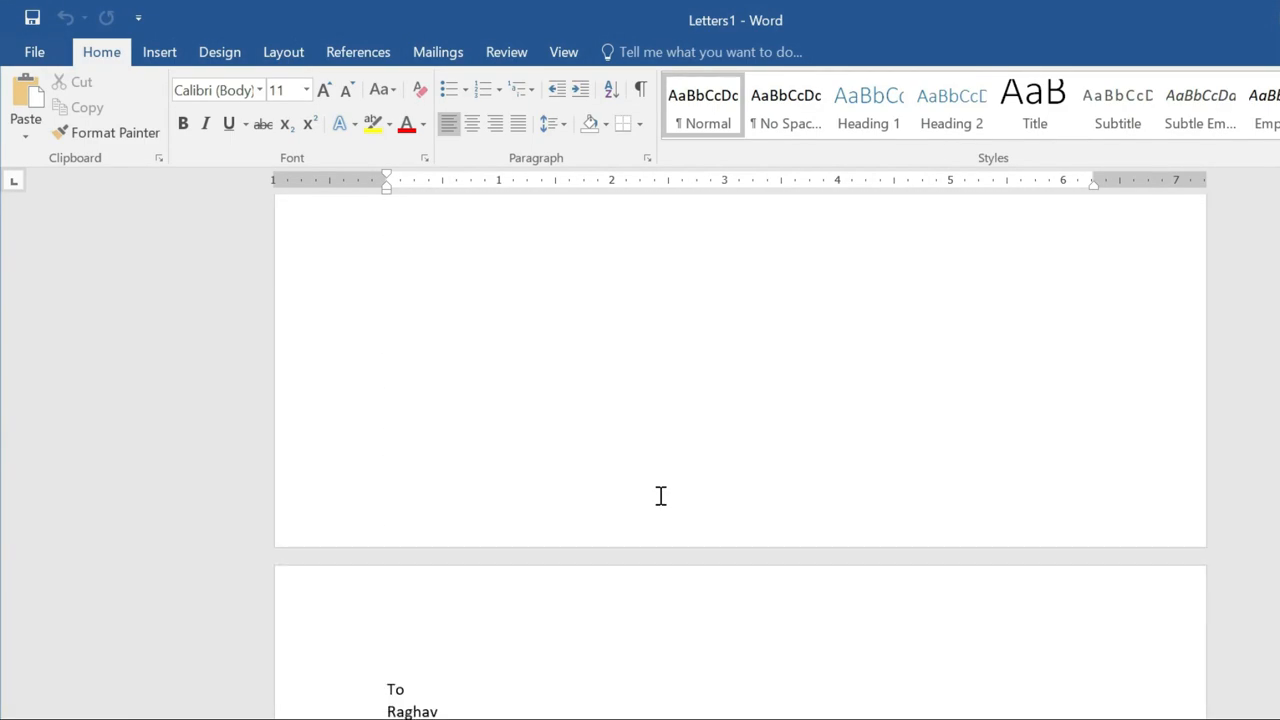
scroll(676, 557, "down", 15)
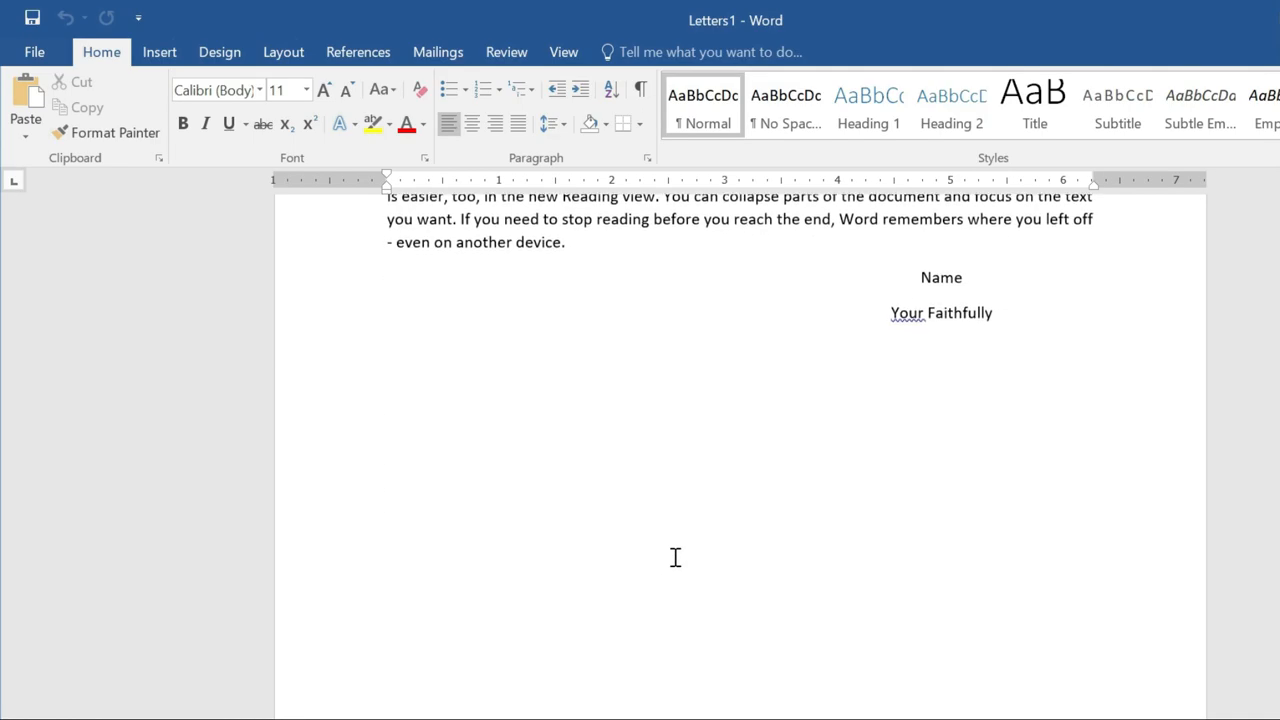
scroll(676, 557, "up", 3)
scroll(676, 557, "down", 4)
scroll(676, 558, "up", 20)
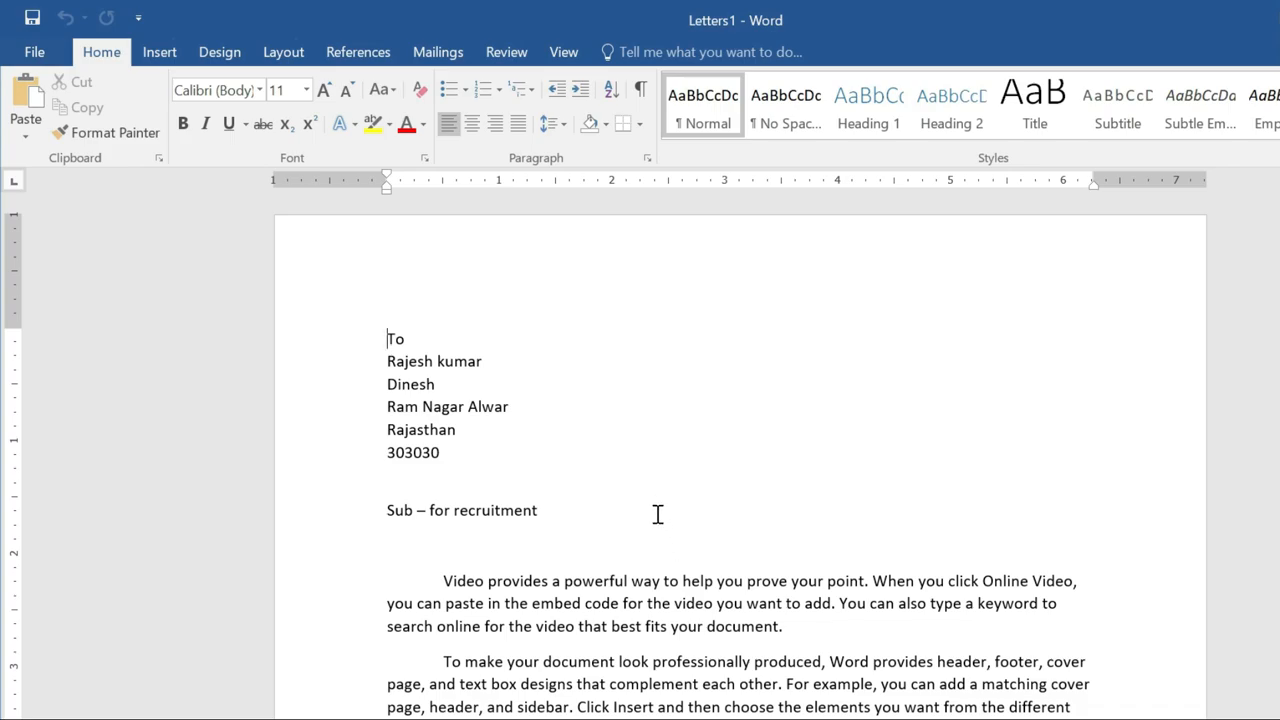
scroll(658, 514, "down", 10)
scroll(657, 512, "up", 10)
scroll(656, 511, "down", 5)
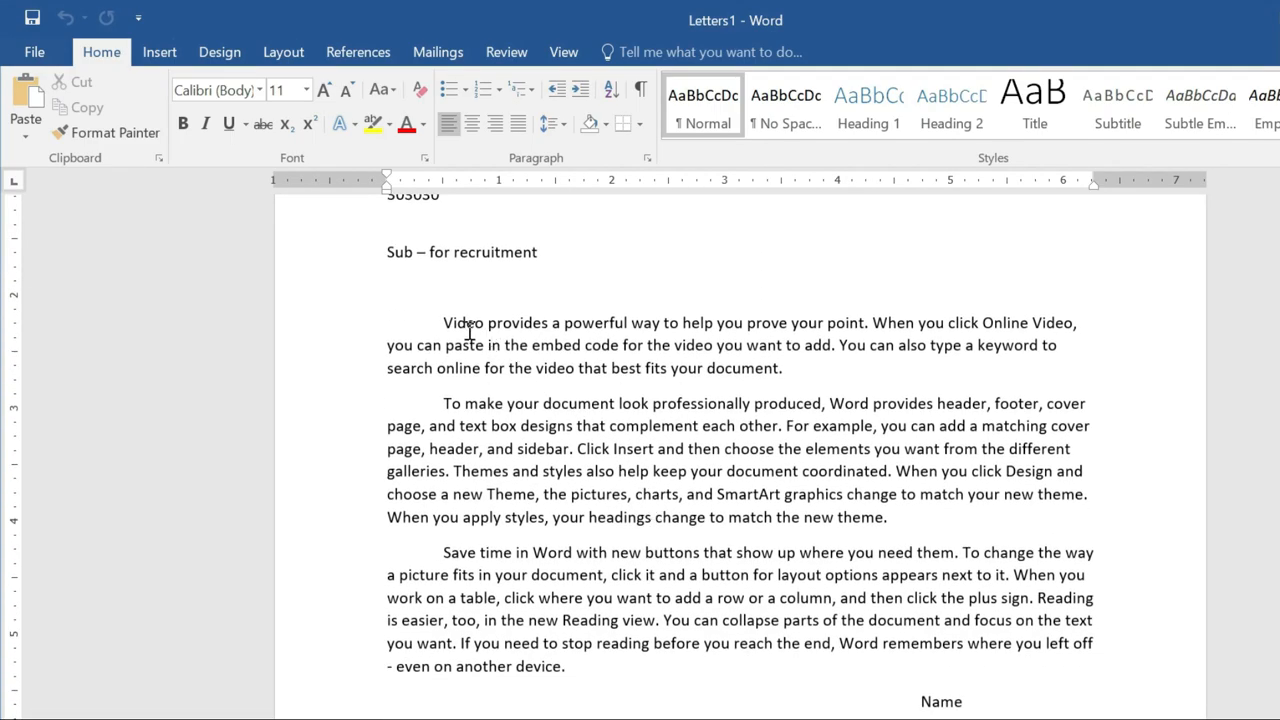
scroll(650, 615, "down", 20)
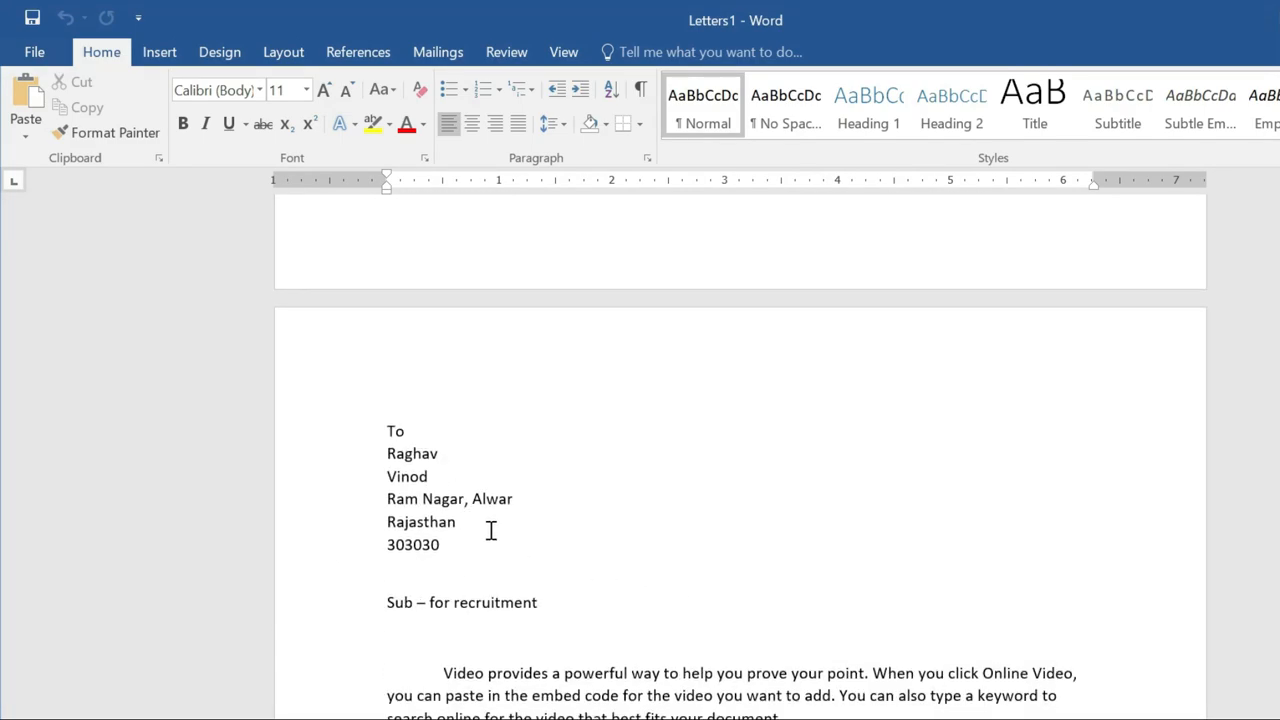
scroll(576, 563, "down", 5)
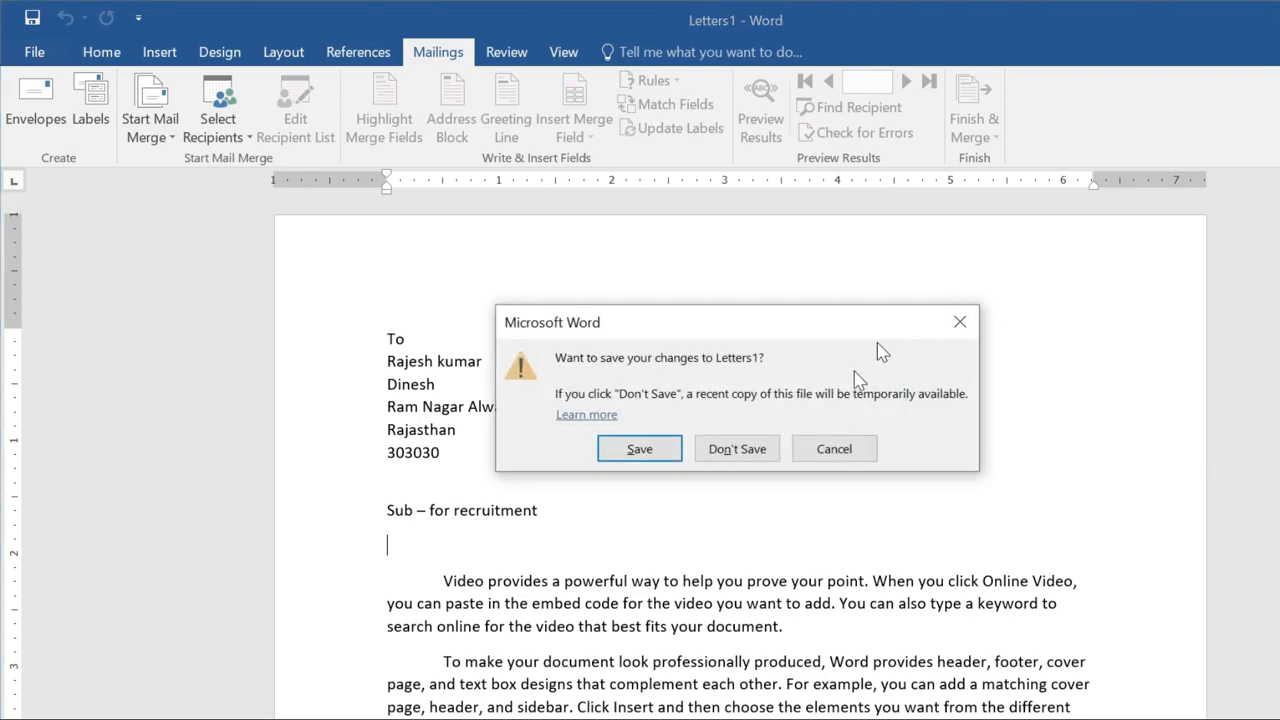
Close Letters1 without saving and insert a 'Dear' greeting line under the subject line.
left_click(737, 449)
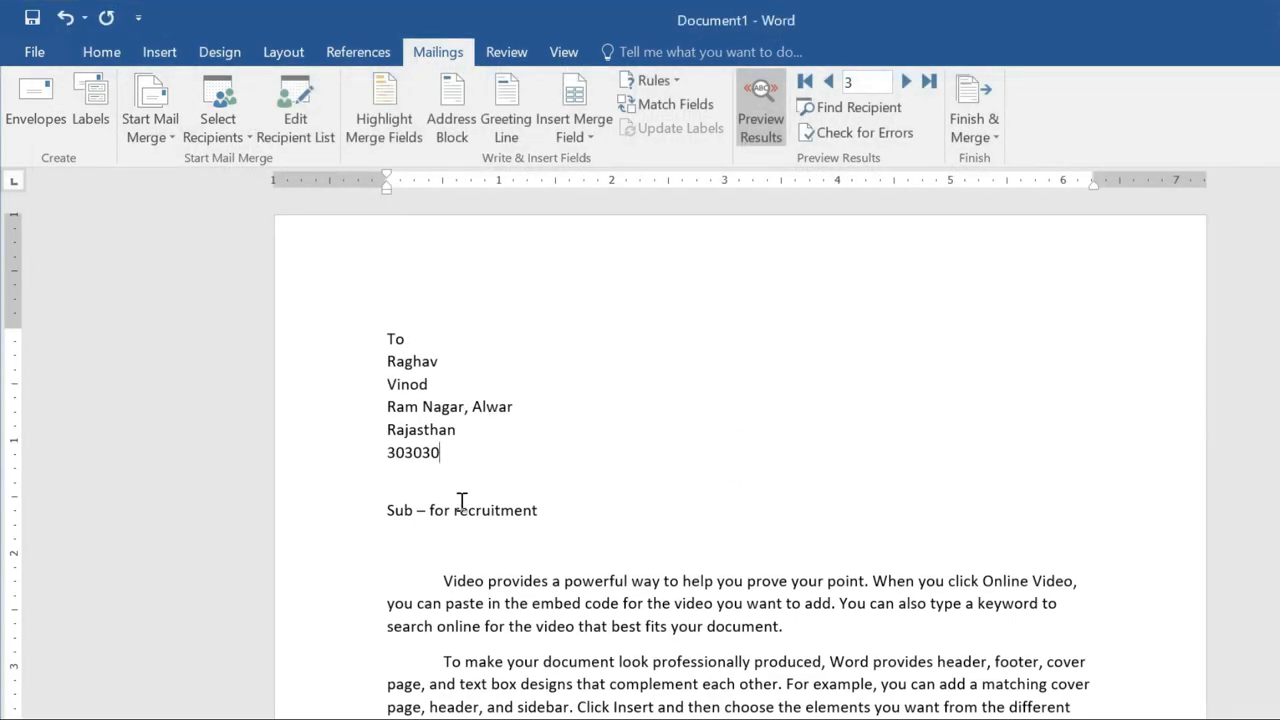
left_click(388, 527)
left_click(386, 544)
left_click(510, 125)
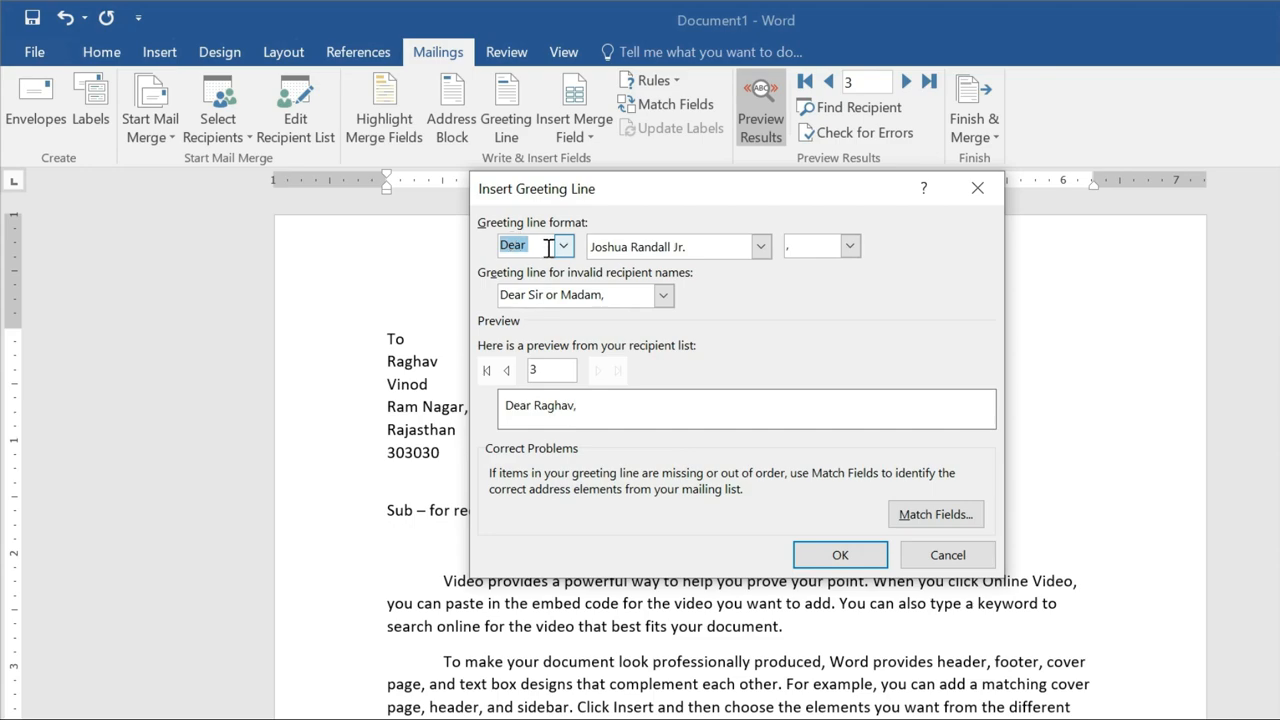
left_click(563, 247)
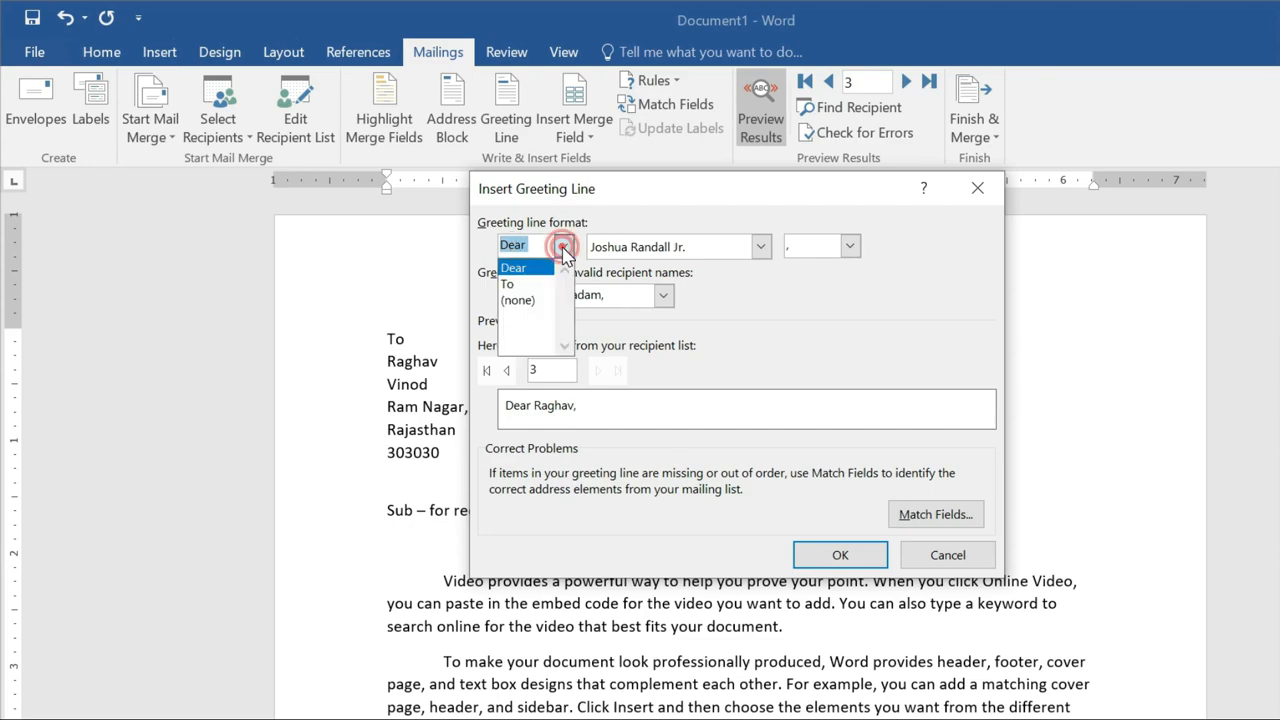
left_click(520, 270)
left_click(862, 558)
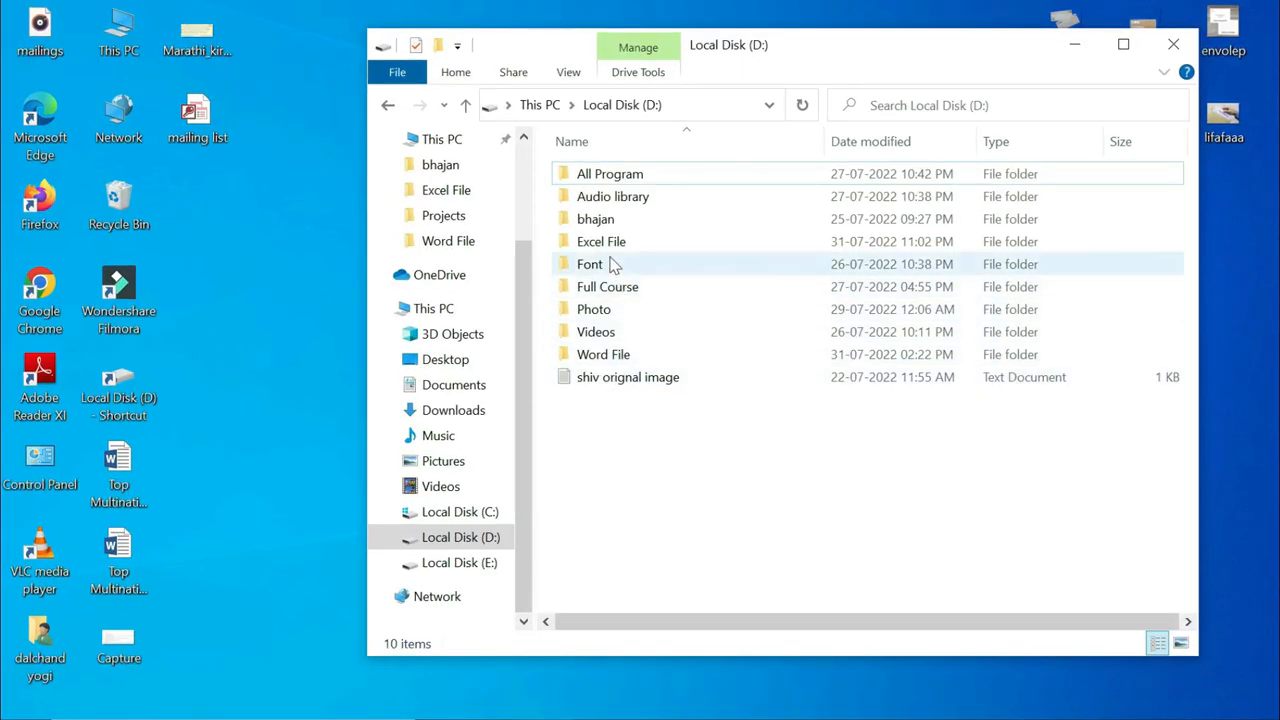
Open the EMPLOYEE LIST workbook from the Excel File folder on drive D.
double_click(572, 230)
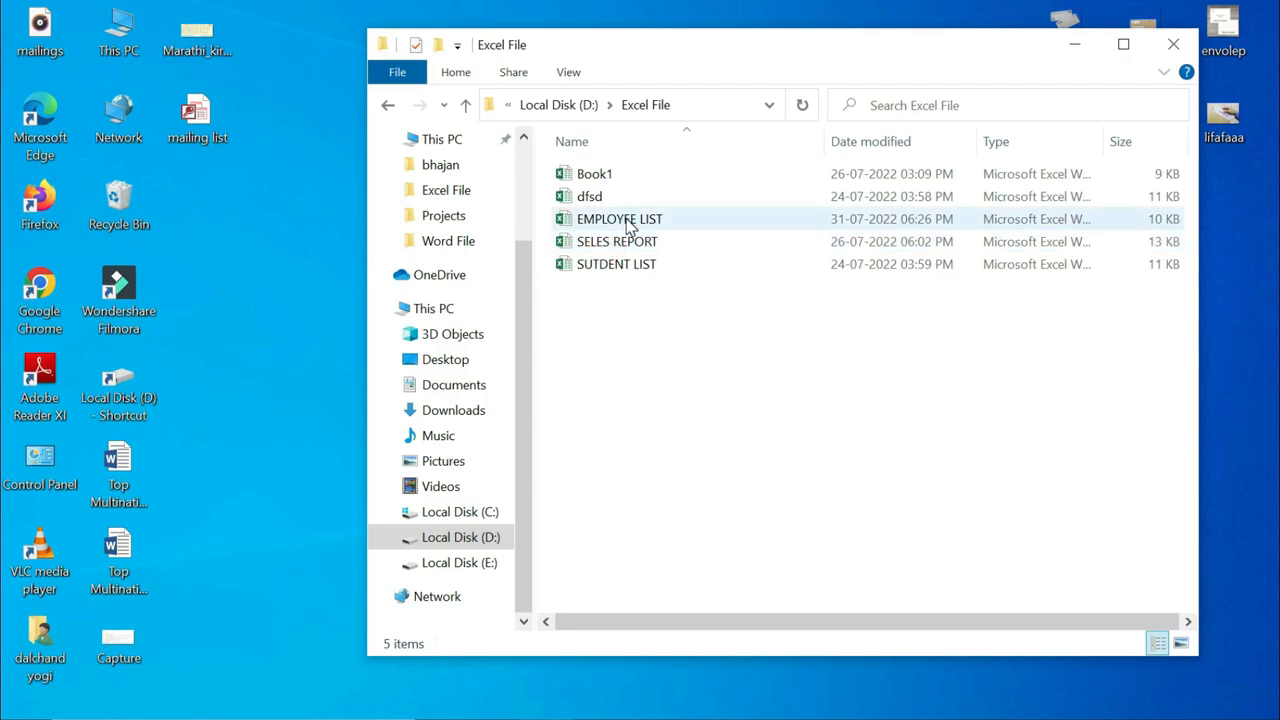
double_click(679, 221)
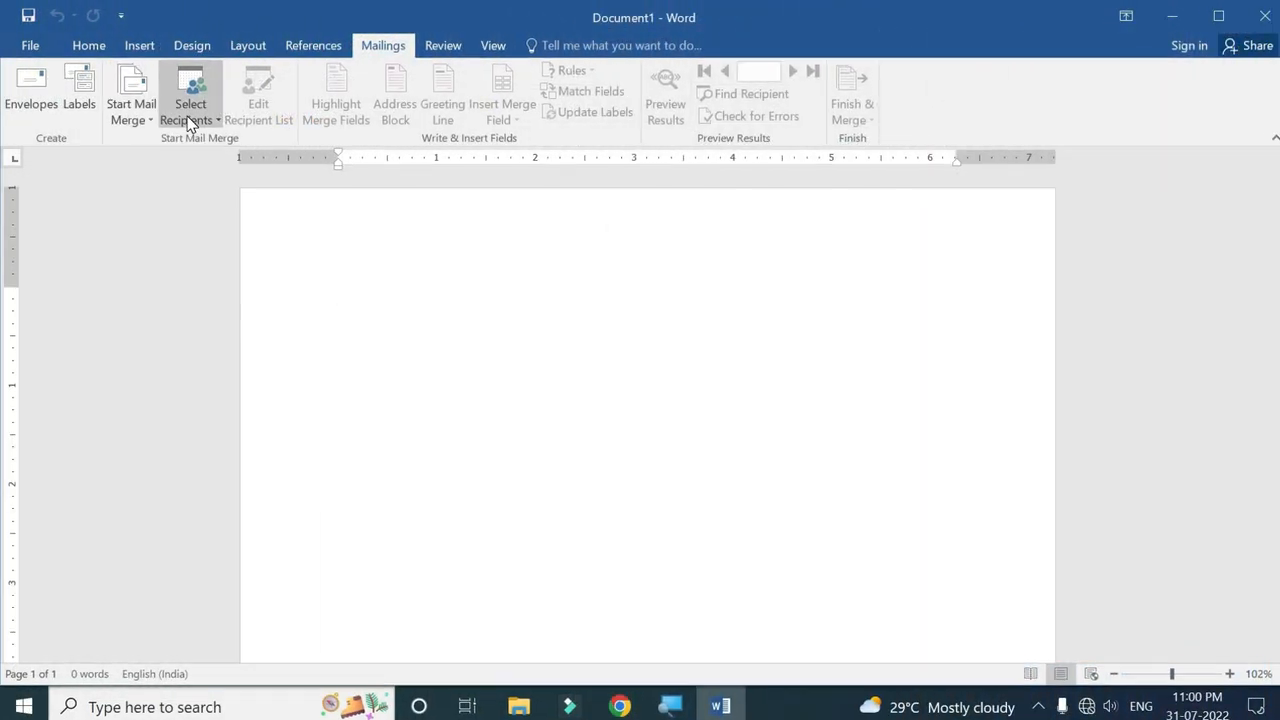
Use Sheet1$ of D:\Excel File\EMPLOYEE LIST as the mail-merge recipient list.
left_click(190, 118)
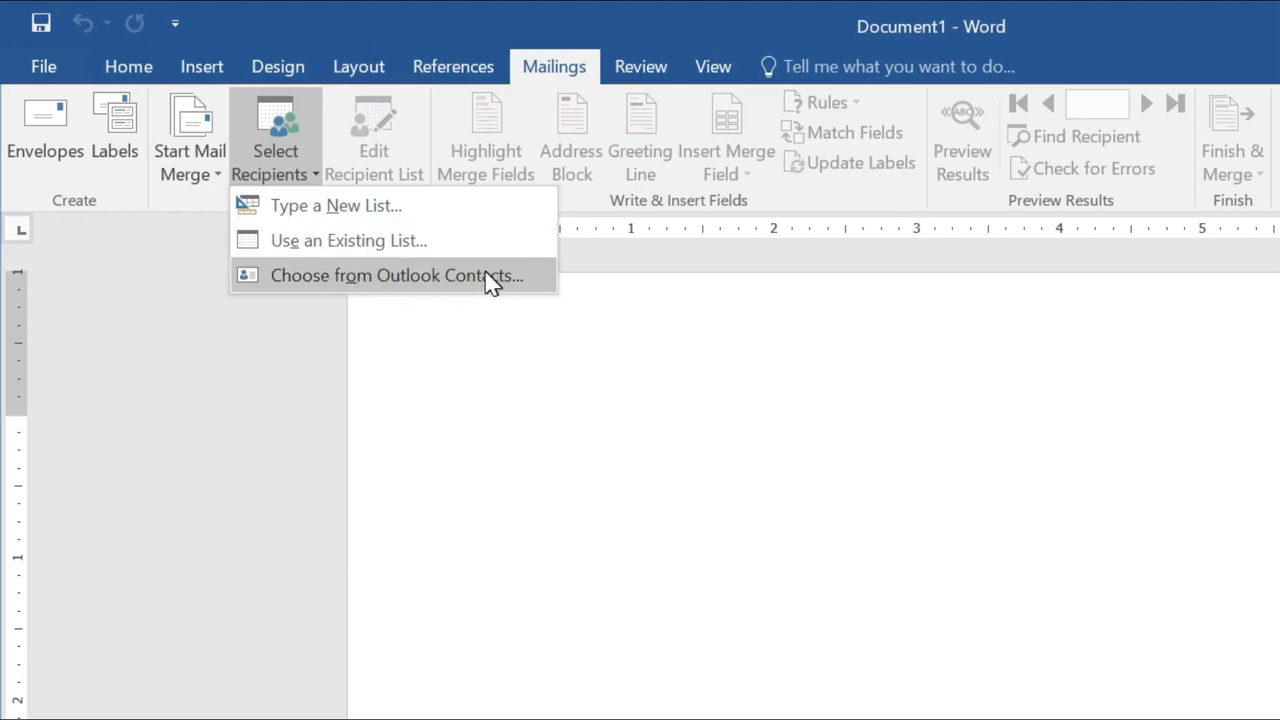
left_click(386, 242)
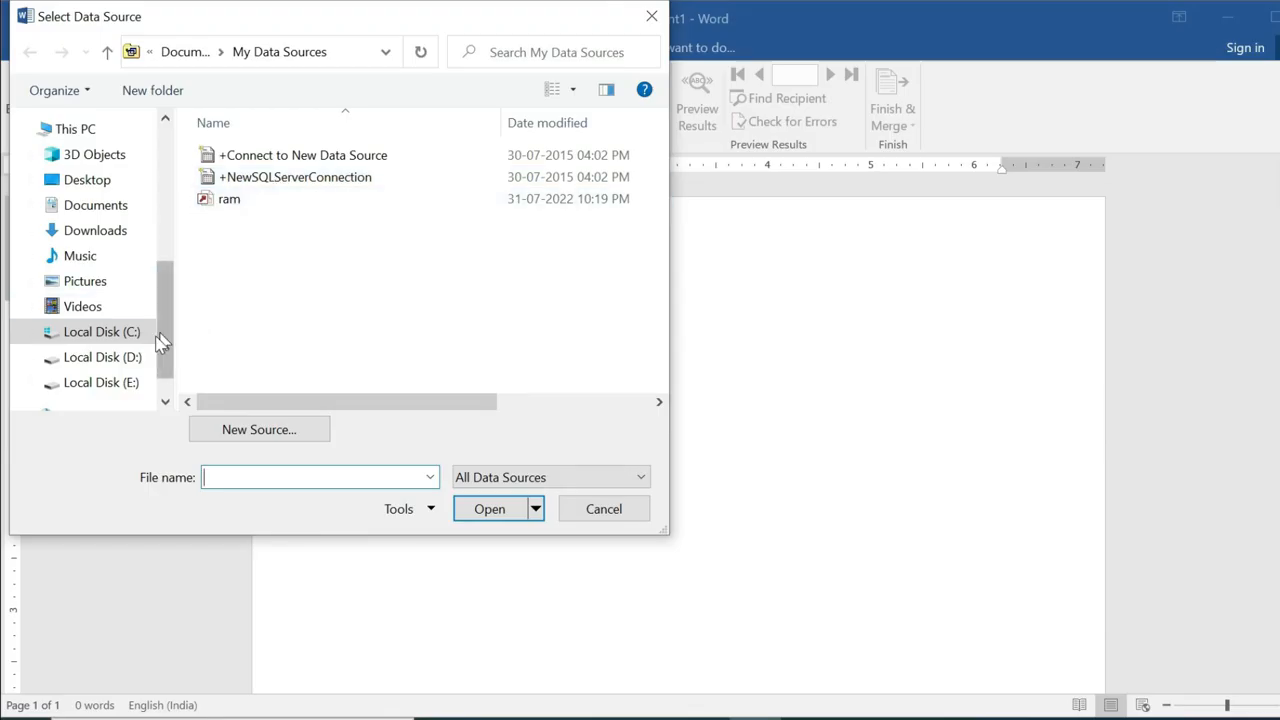
left_click(122, 357)
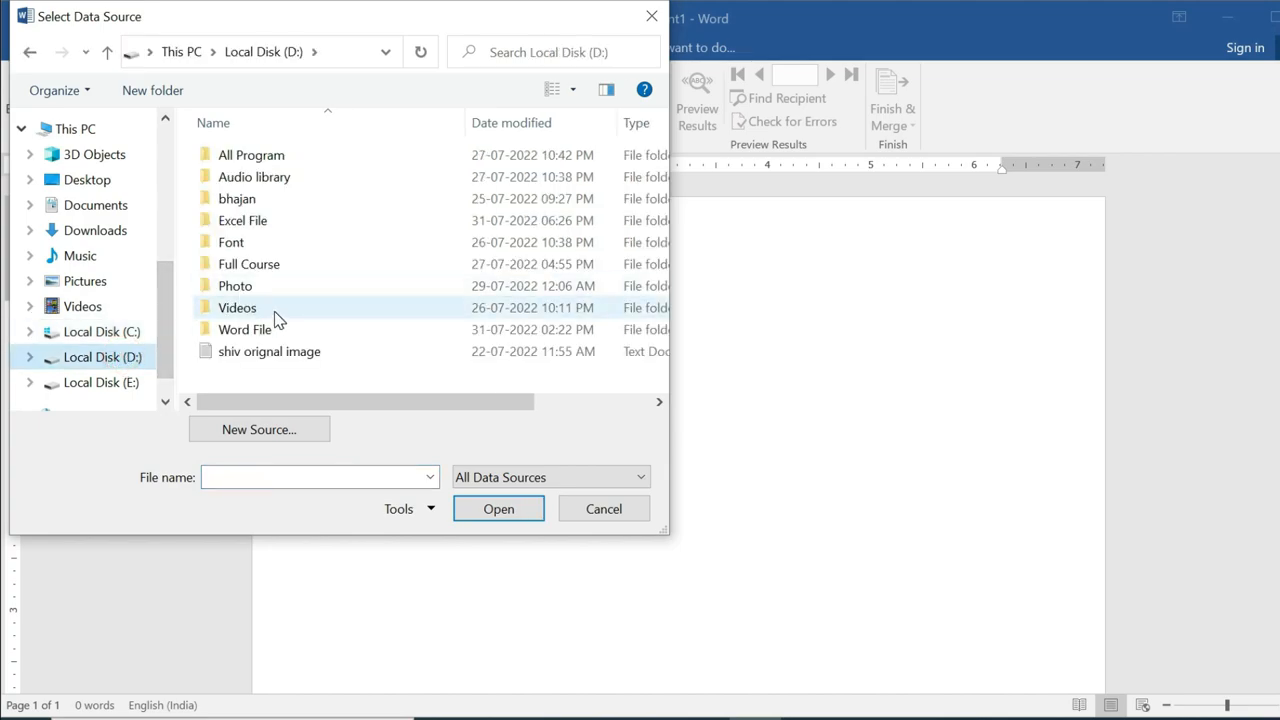
double_click(262, 222)
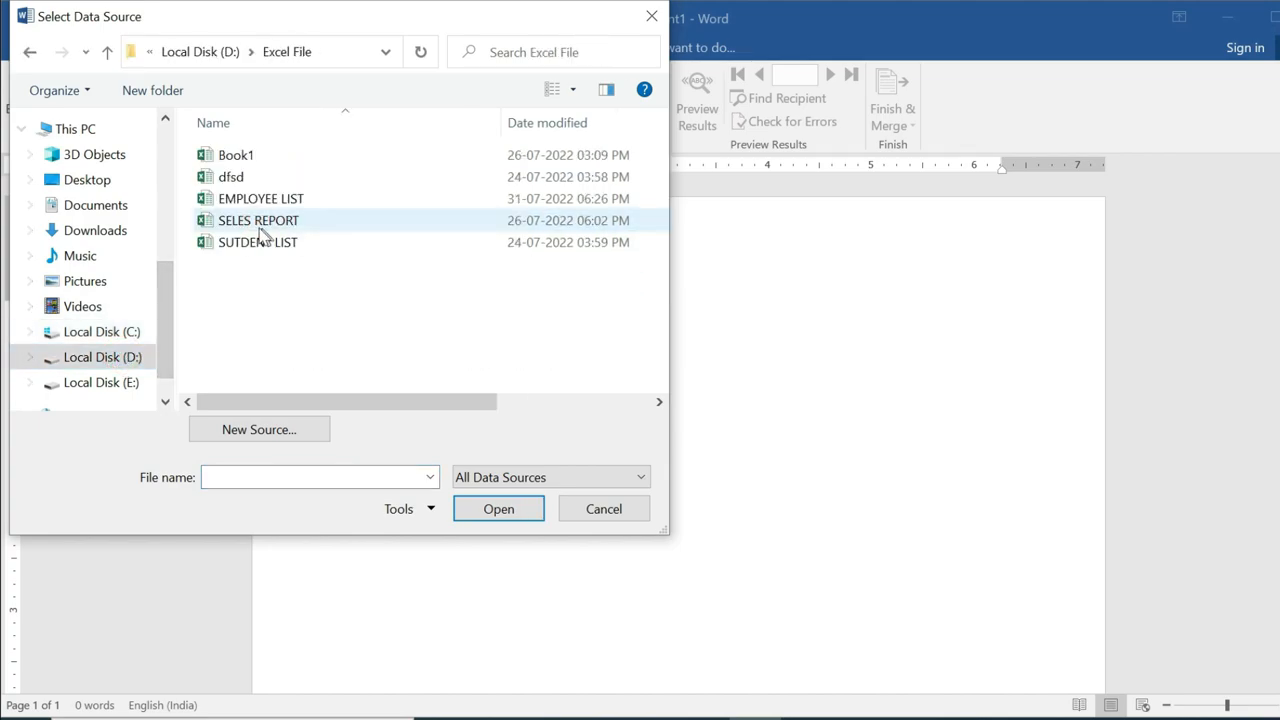
left_click(255, 199)
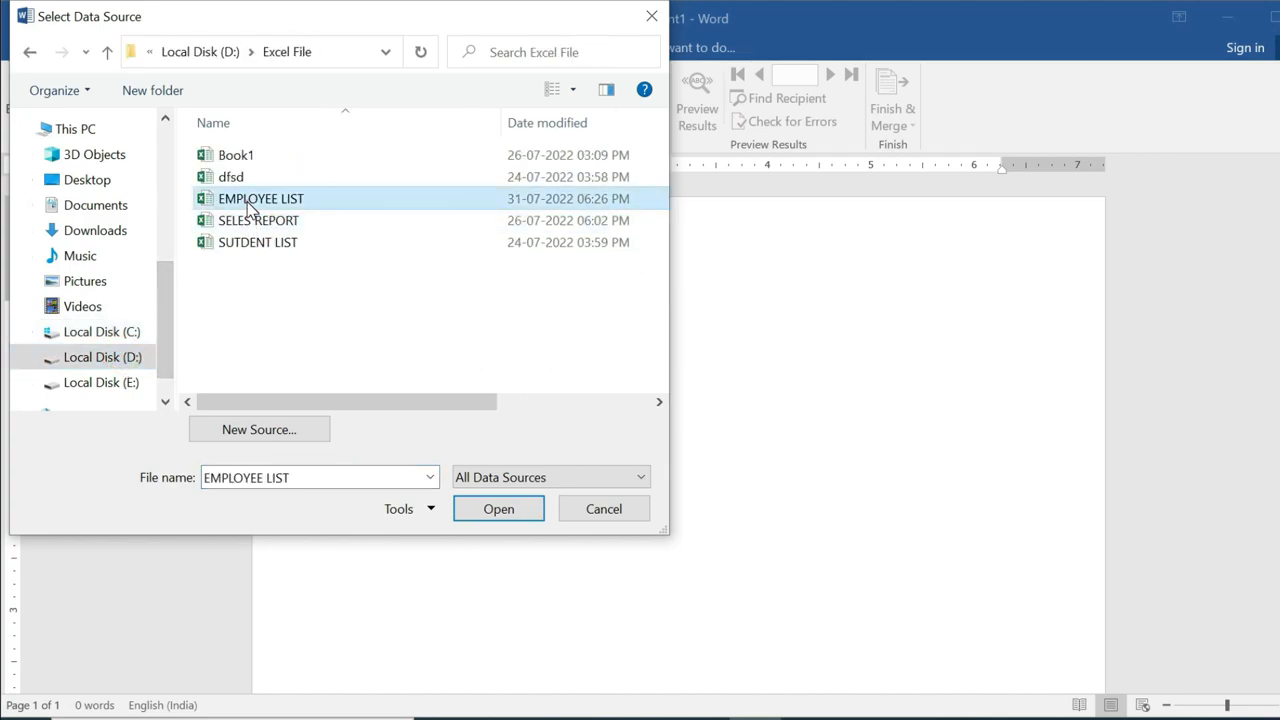
left_click(498, 509)
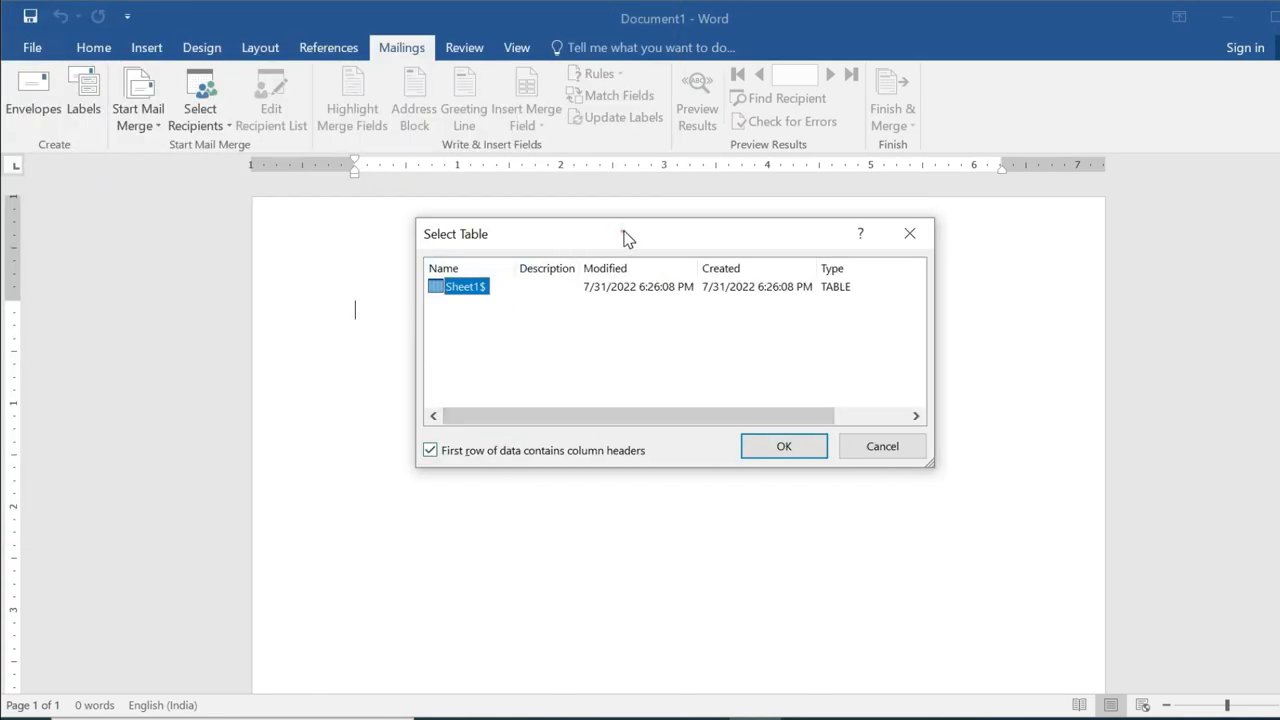
left_click_drag(623, 237, 617, 220)
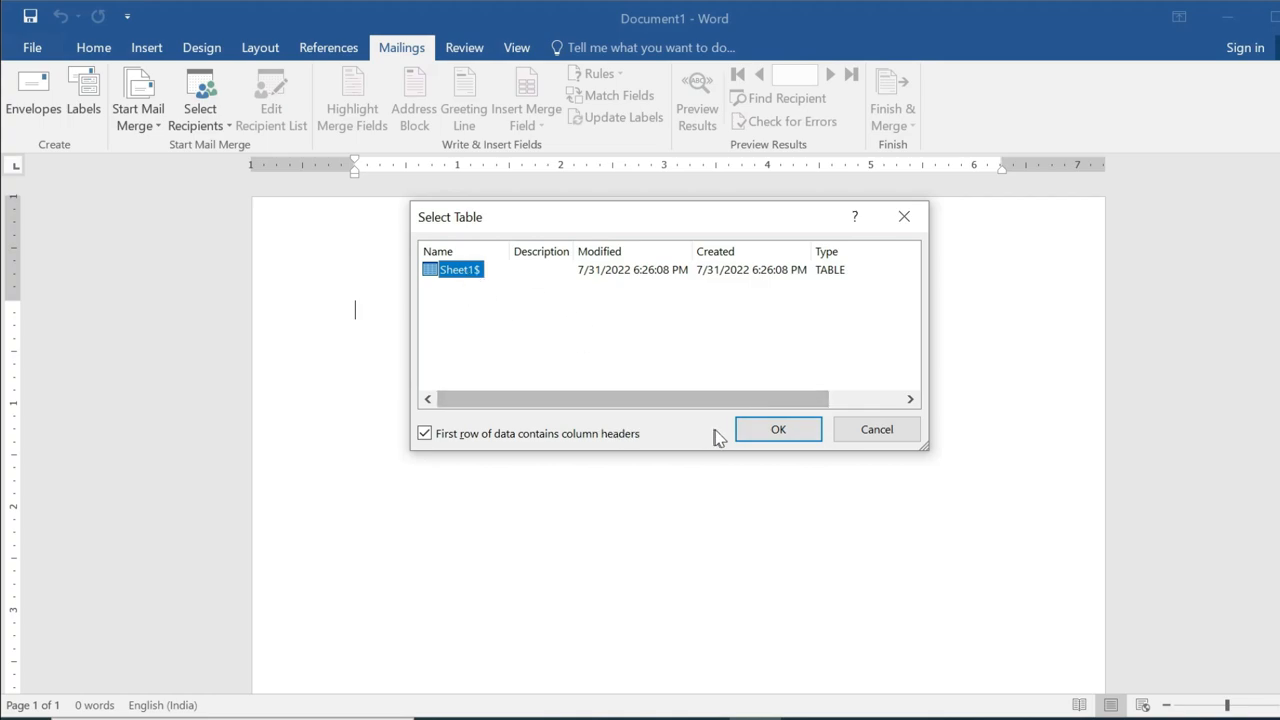
left_click(766, 431)
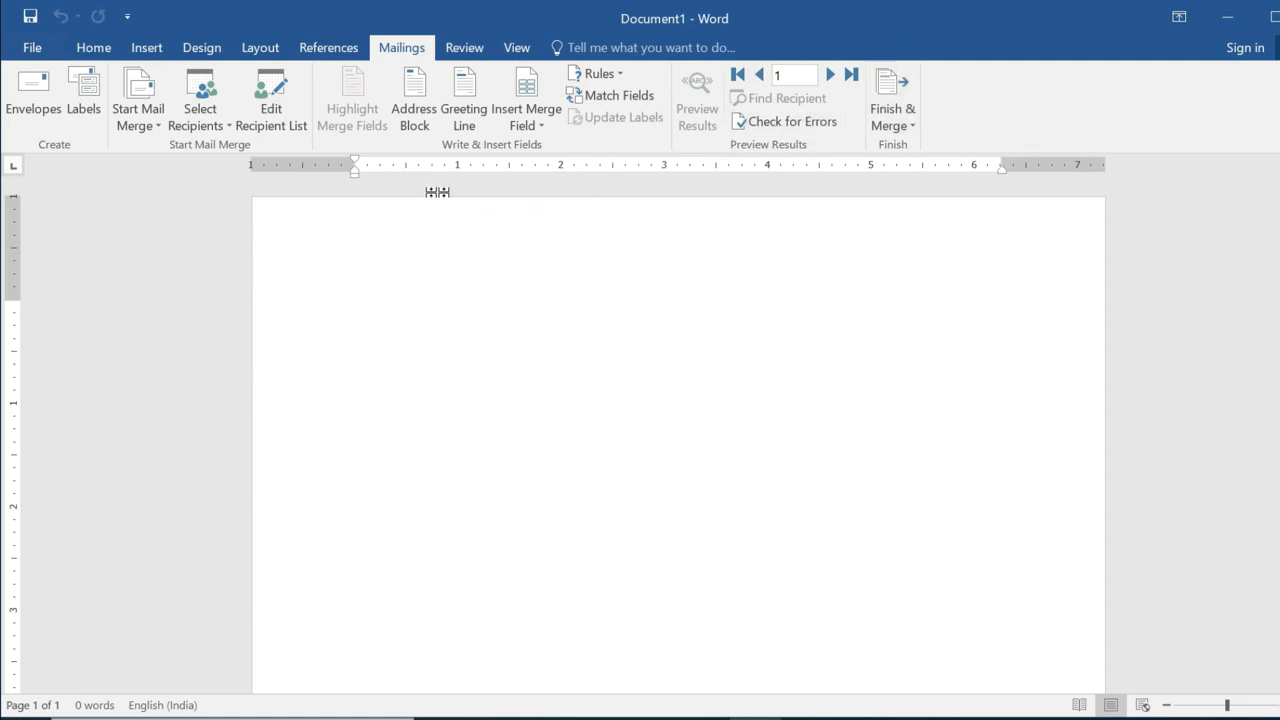
left_click(540, 128)
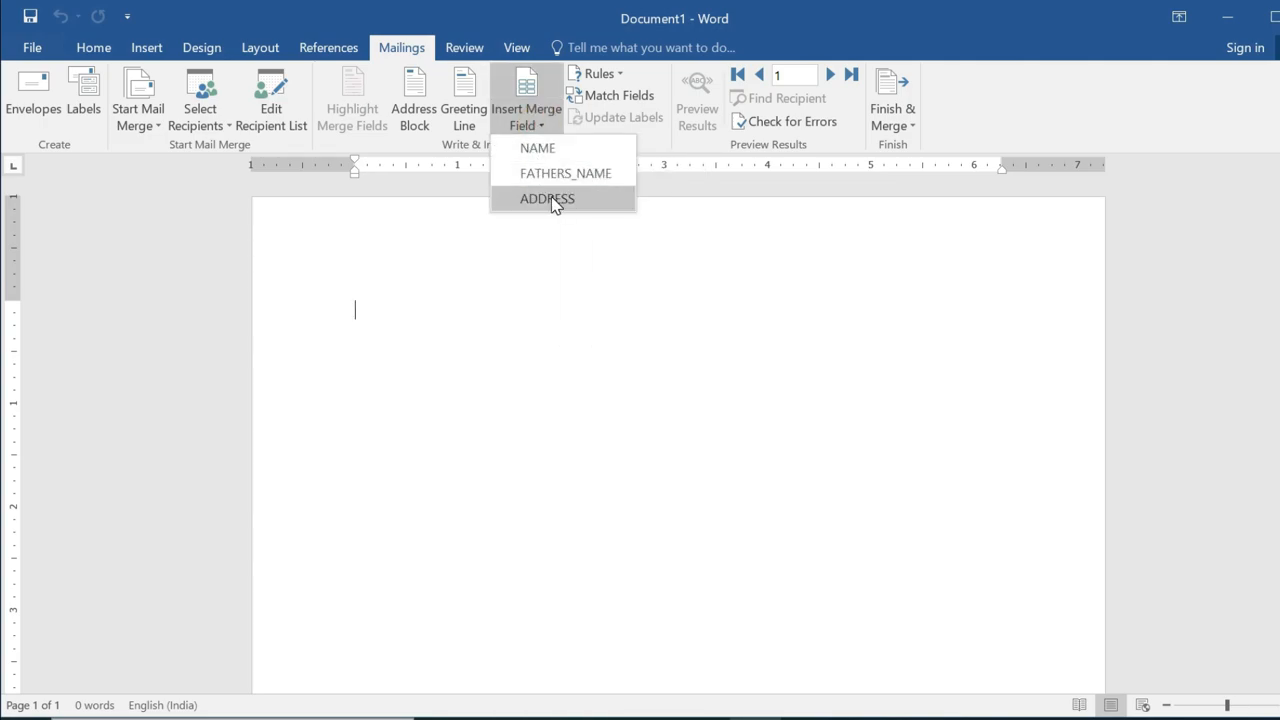
left_click(452, 314)
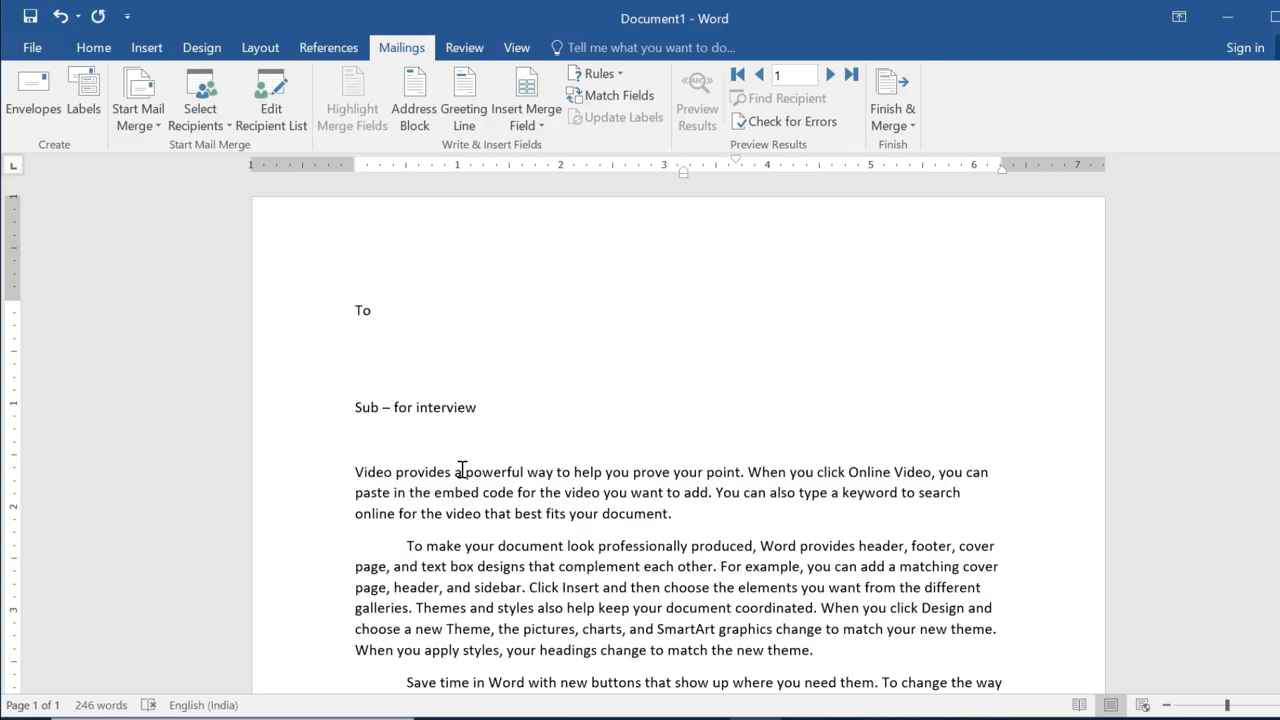
Insert NAME, FATHERS_NAME and ADDRESS fields on separate lines under To, then preview results.
scroll(433, 444, "down", 5)
scroll(430, 443, "up", 5)
left_click(378, 310)
left_click(540, 126)
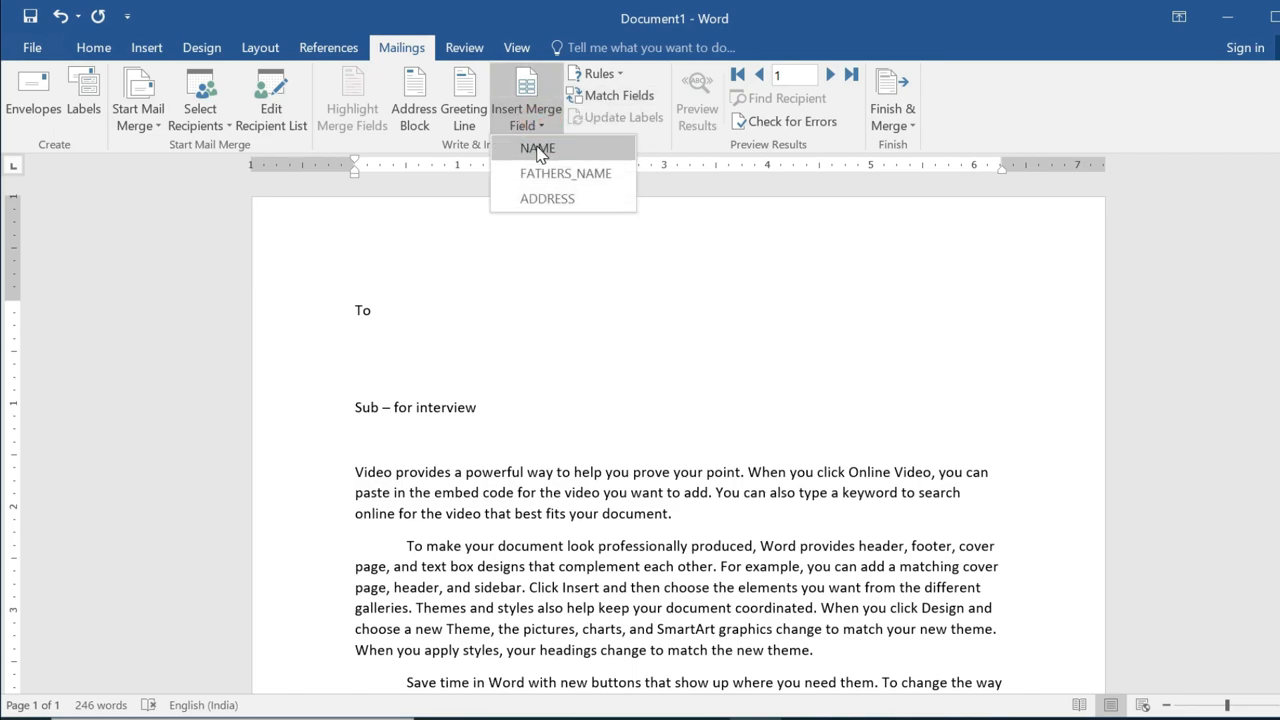
left_click(537, 148)
key("Return")
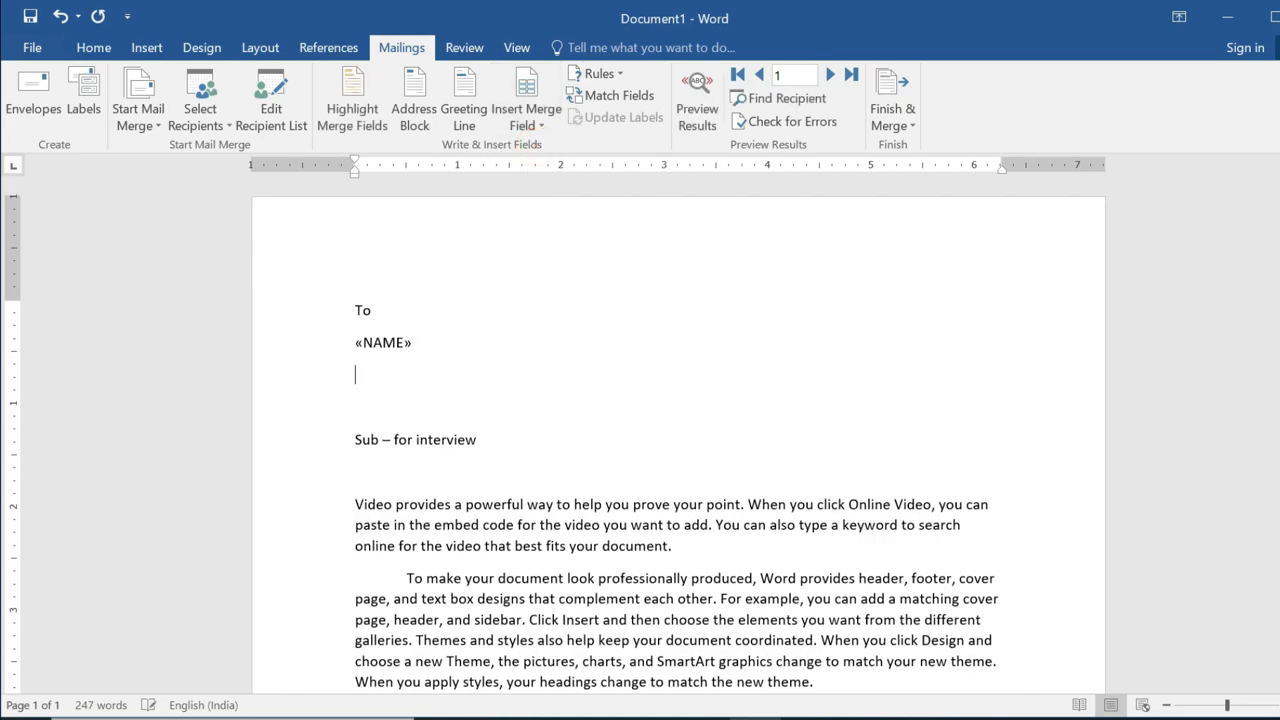
left_click(526, 125)
left_click(550, 175)
key("Return")
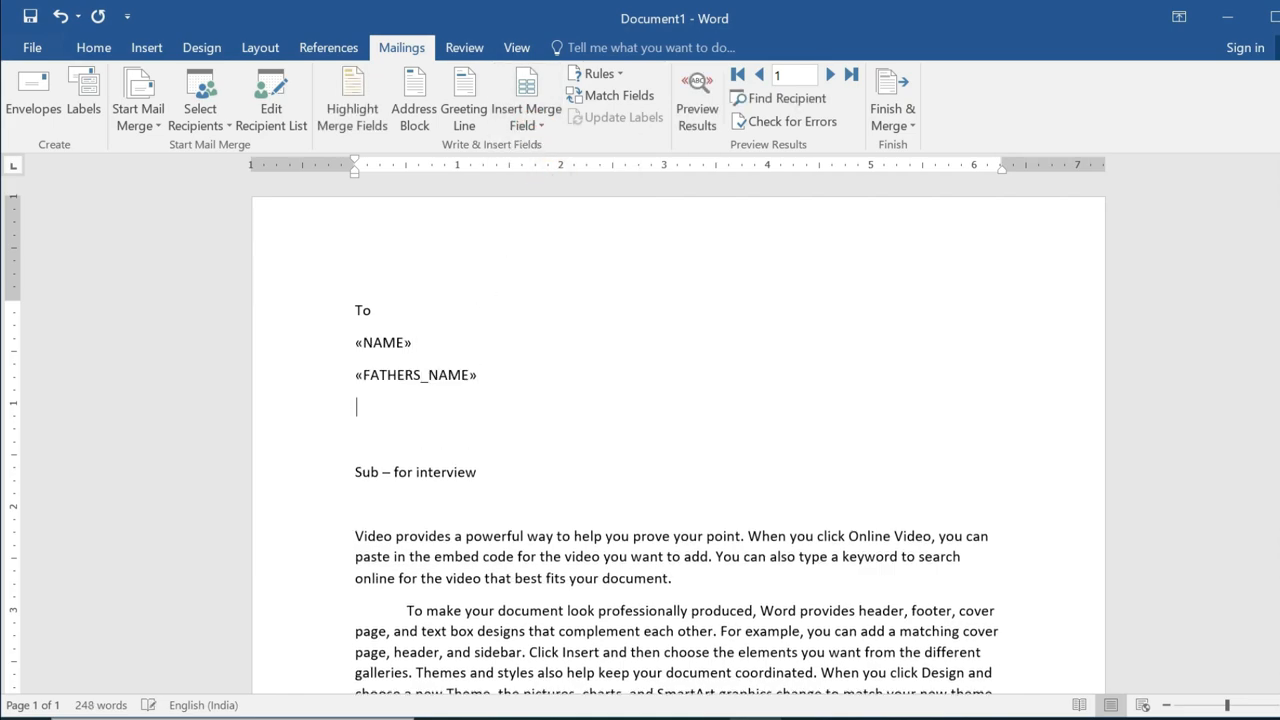
left_click(526, 125)
left_click(547, 199)
left_click(697, 105)
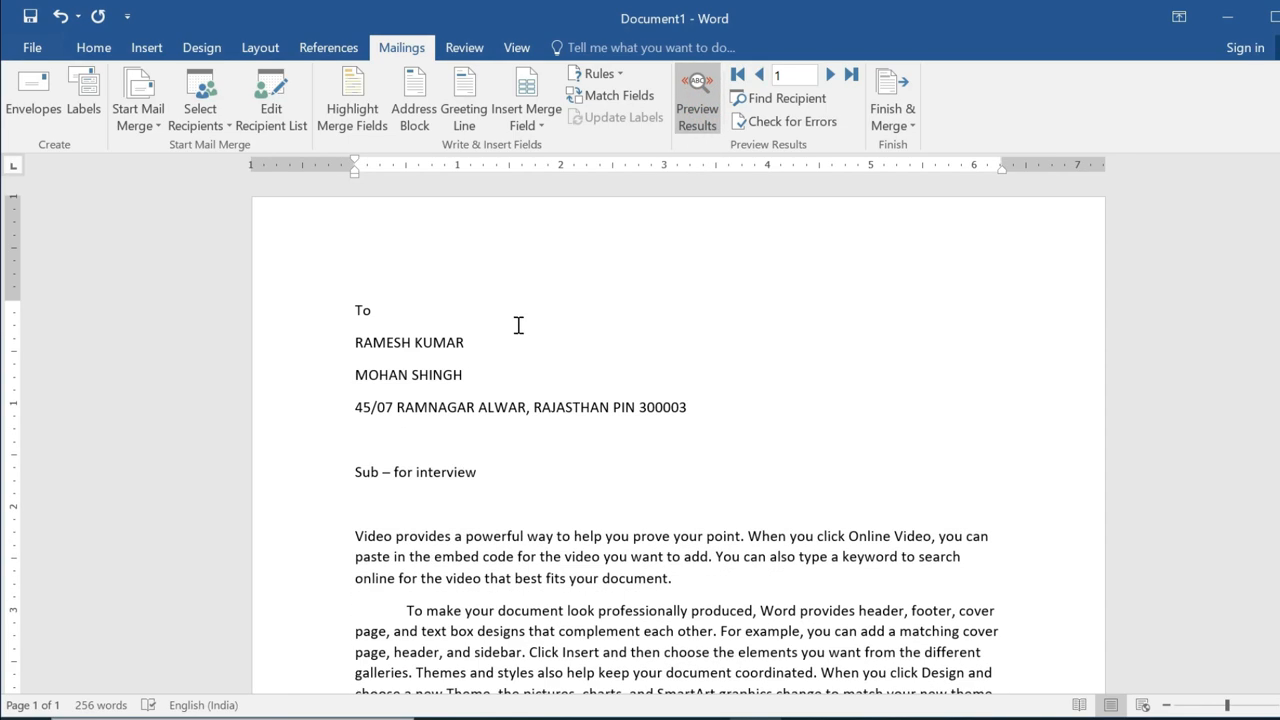
Step forward through the recipients' letter previews one record at a time.
left_click(831, 75)
left_click(831, 75)
left_click(831, 75)
left_click(831, 75)
left_click(831, 75)
left_click(831, 75)
left_click(831, 75)
left_click(831, 75)
left_click(831, 75)
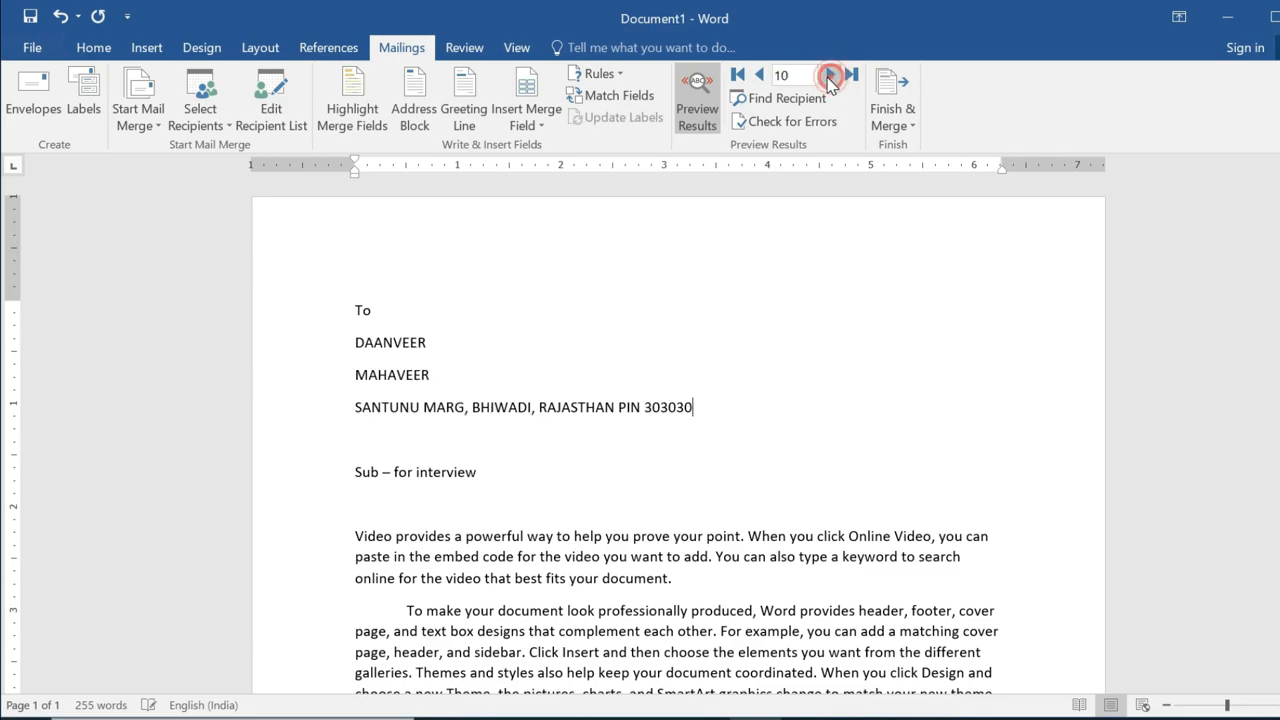
Jump the preview to record 5 and highlight the merge fields.
double_click(781, 75)
type("5")
key("Return")
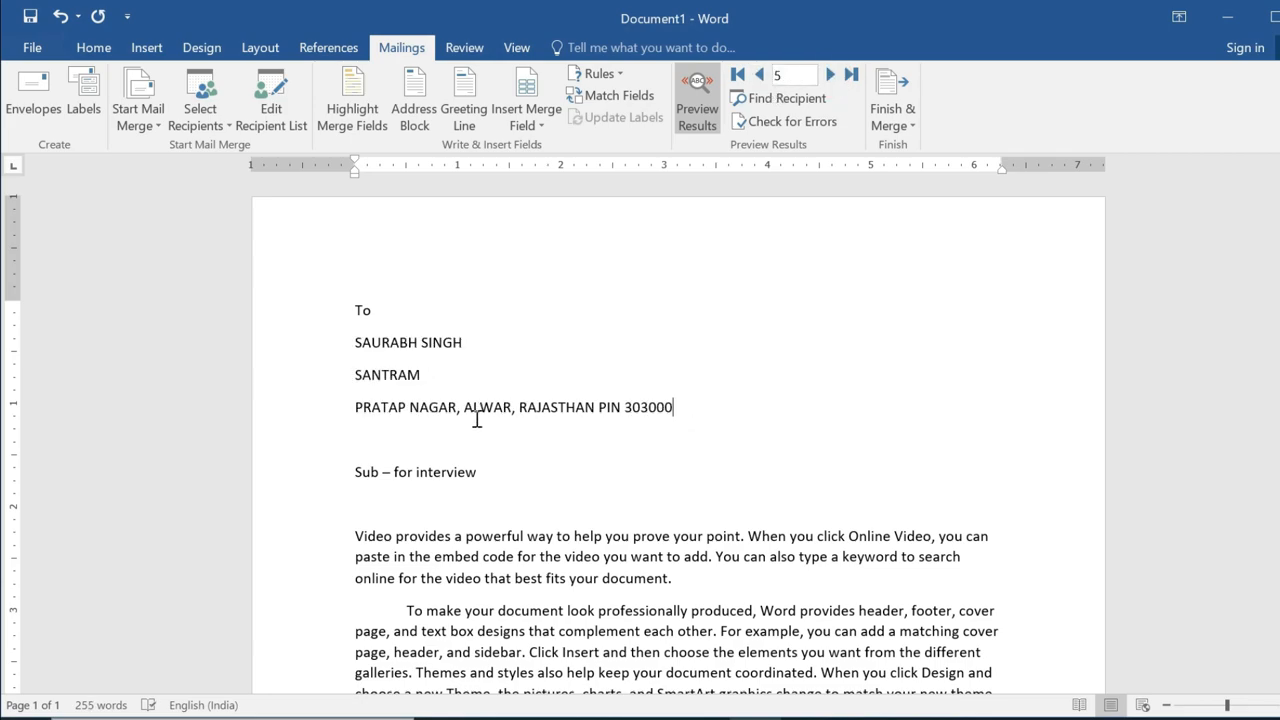
left_click(356, 116)
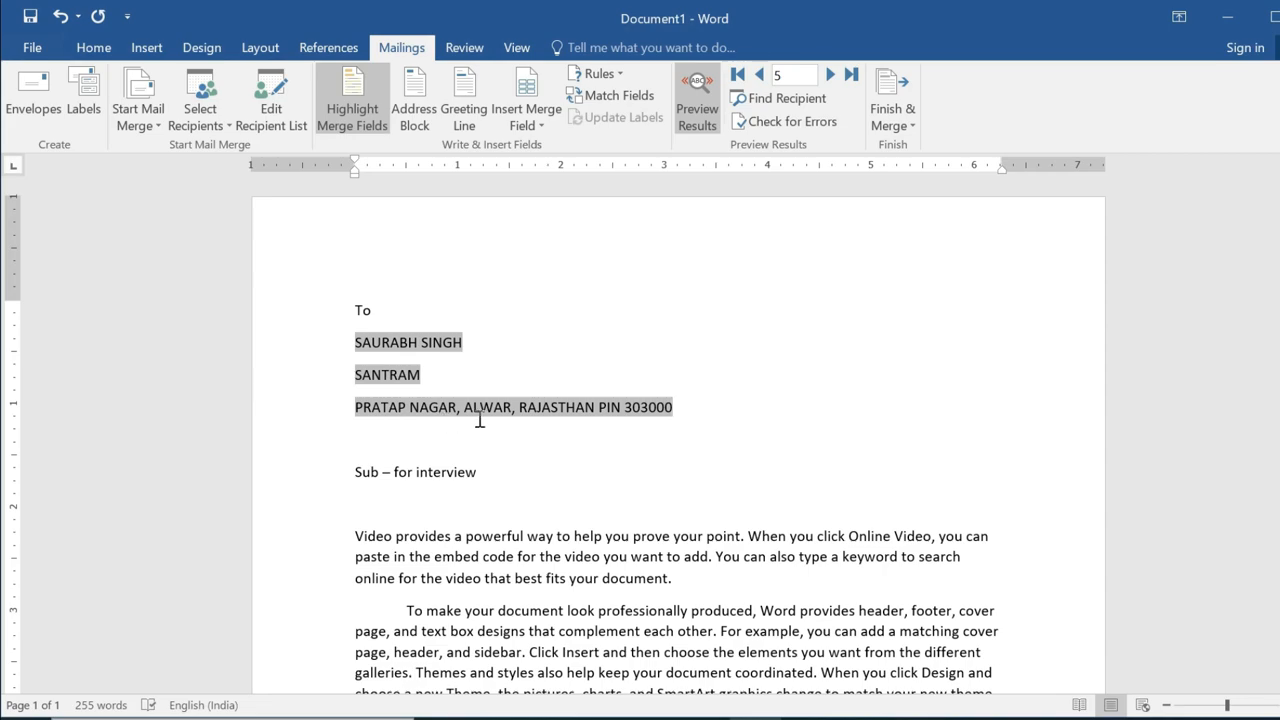
Look over the Address Block and Greeting Line settings without inserting anything.
left_click(422, 104)
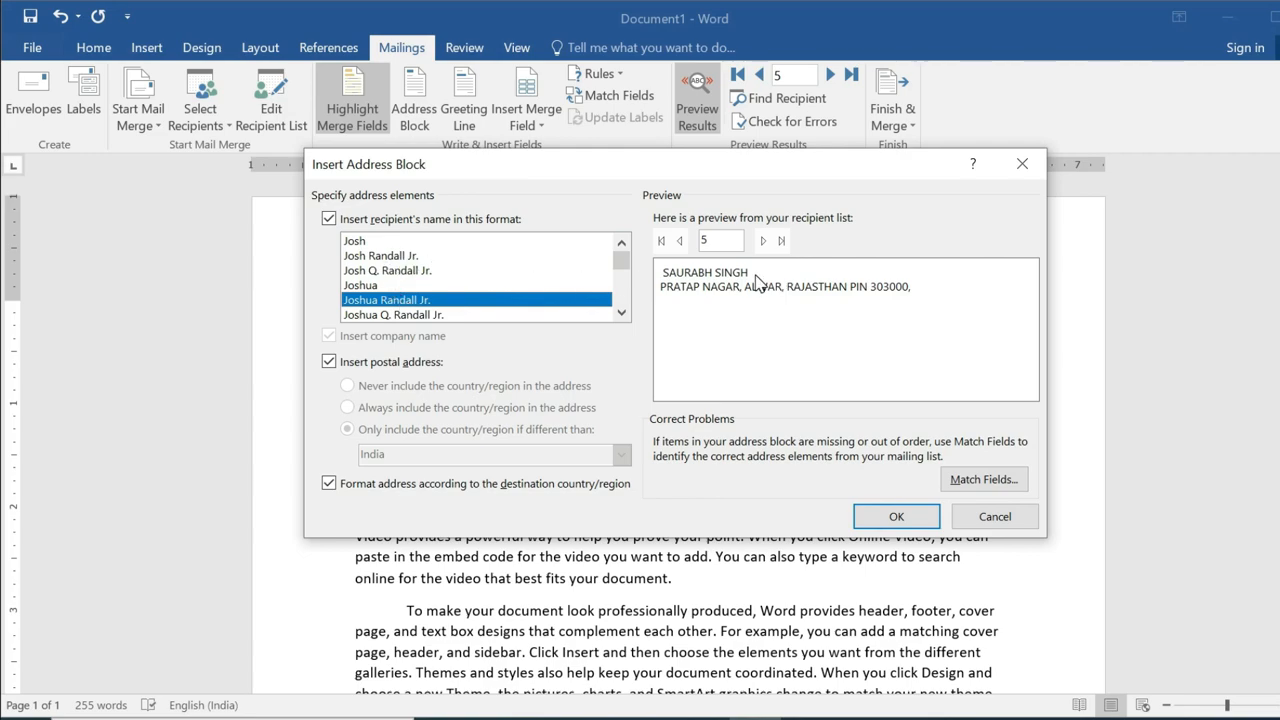
left_click(680, 243)
left_click(680, 243)
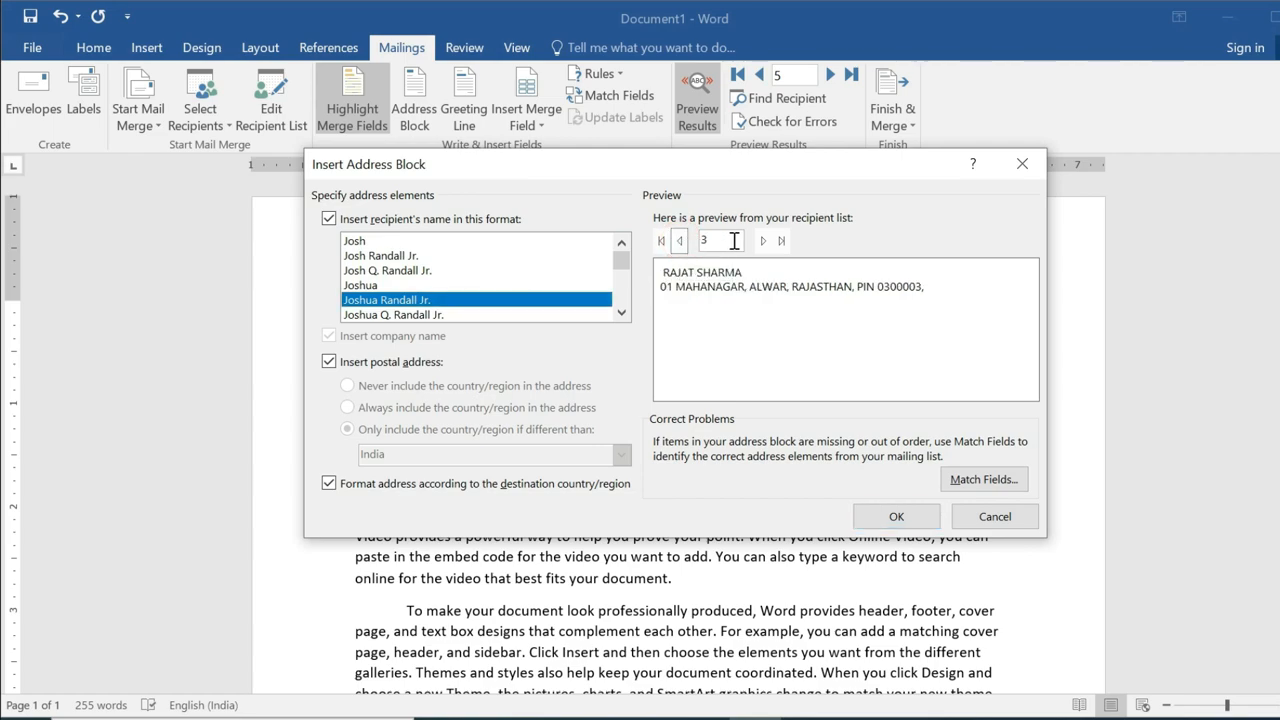
left_click(1005, 518)
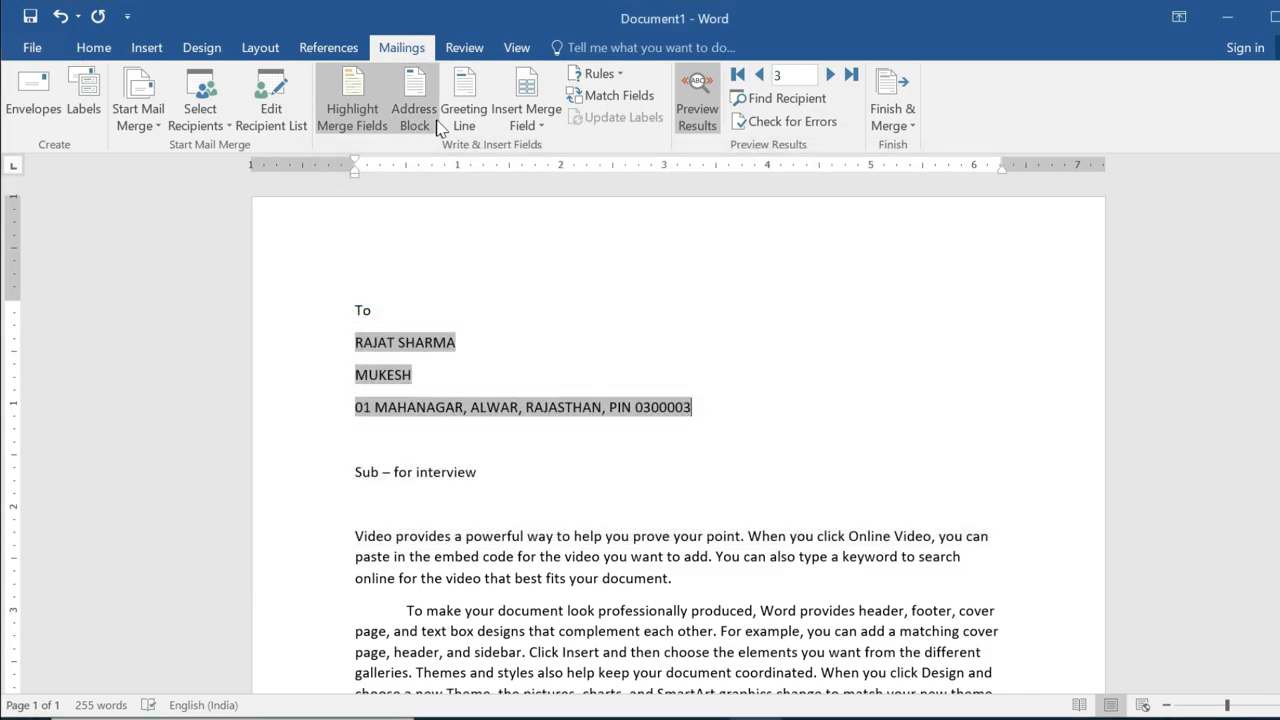
left_click(463, 105)
left_click(516, 225)
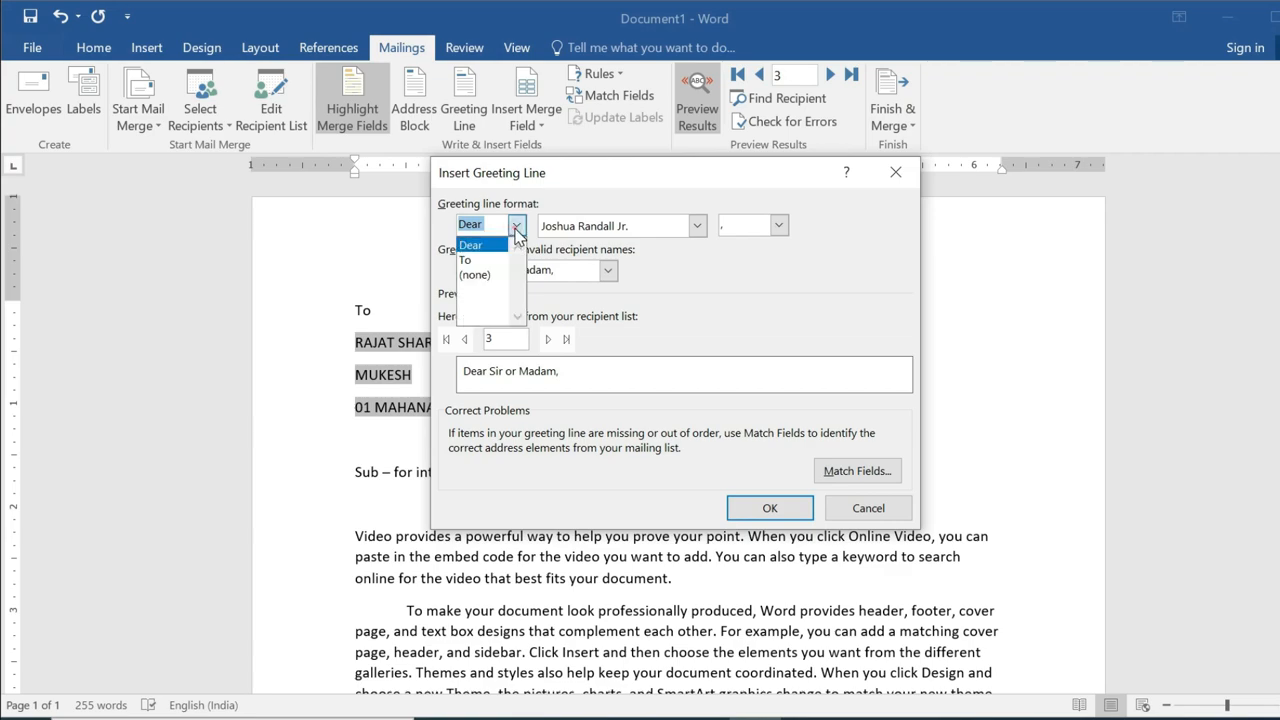
left_click(518, 226)
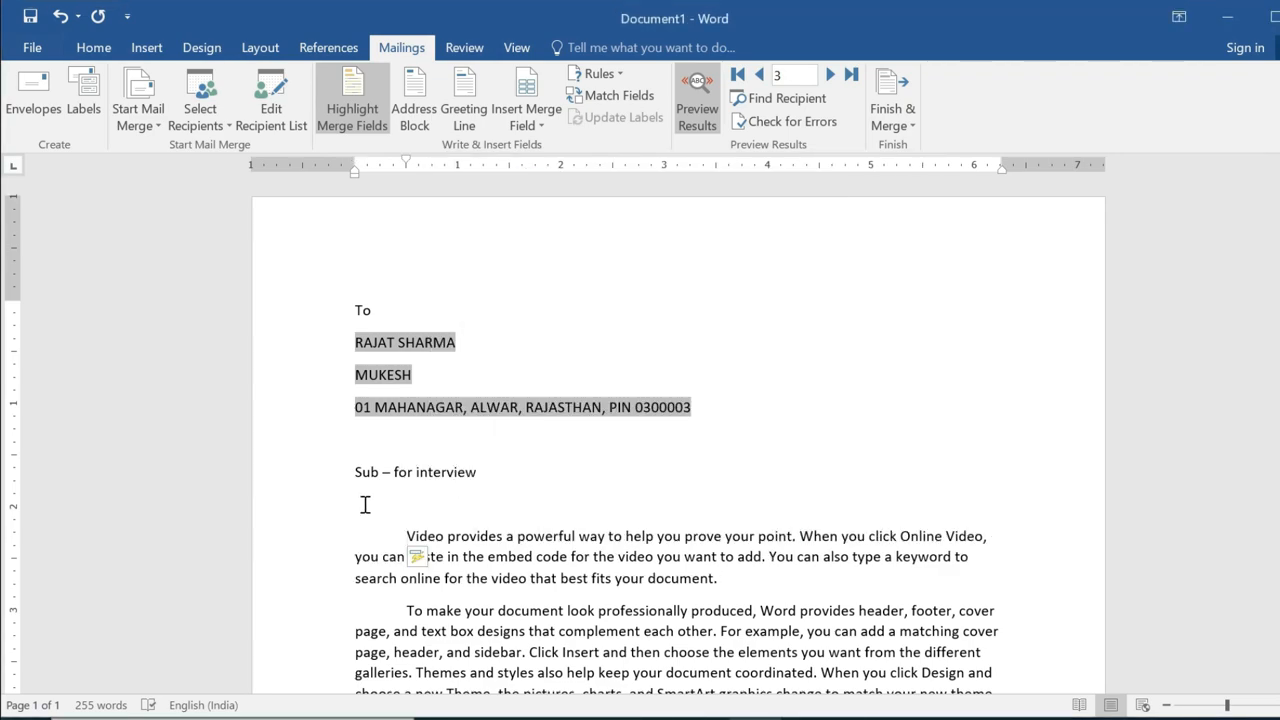
Insert a 'Dear Sir or Madam,' greeting line below the subject and turn off field shading.
left_click(357, 503)
left_click(463, 105)
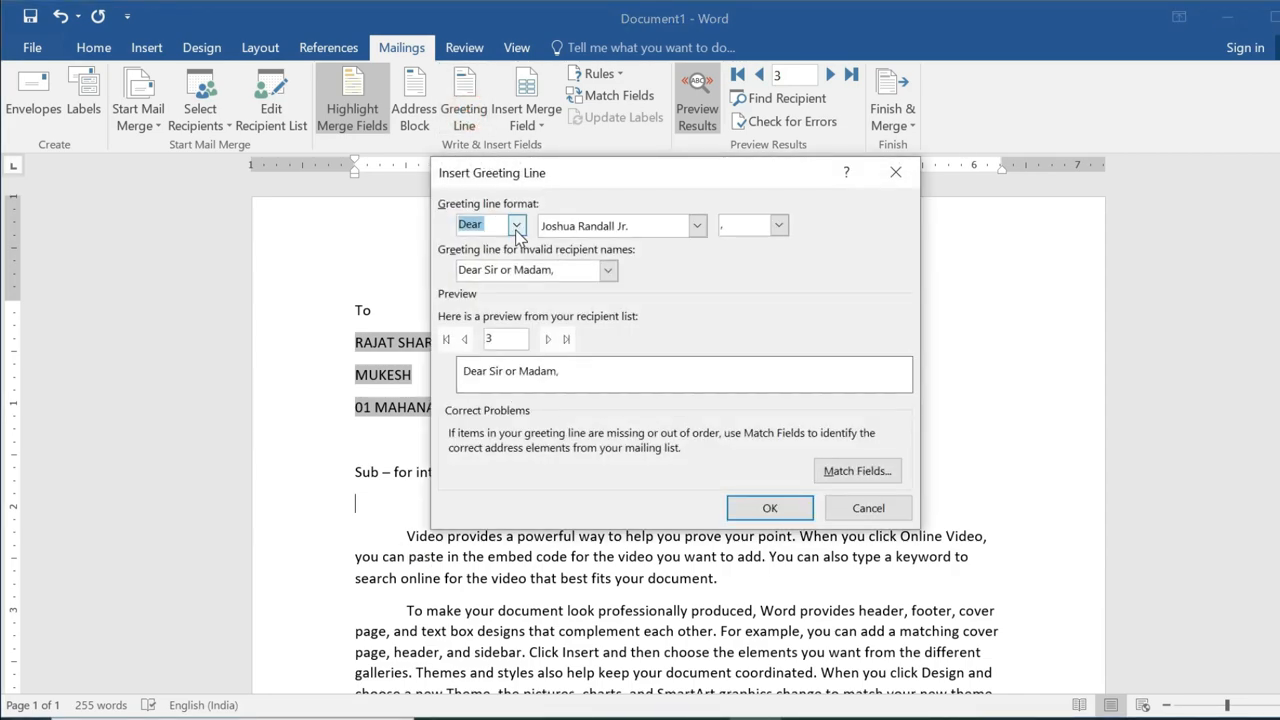
left_click(516, 225)
left_click(518, 226)
left_click(758, 507)
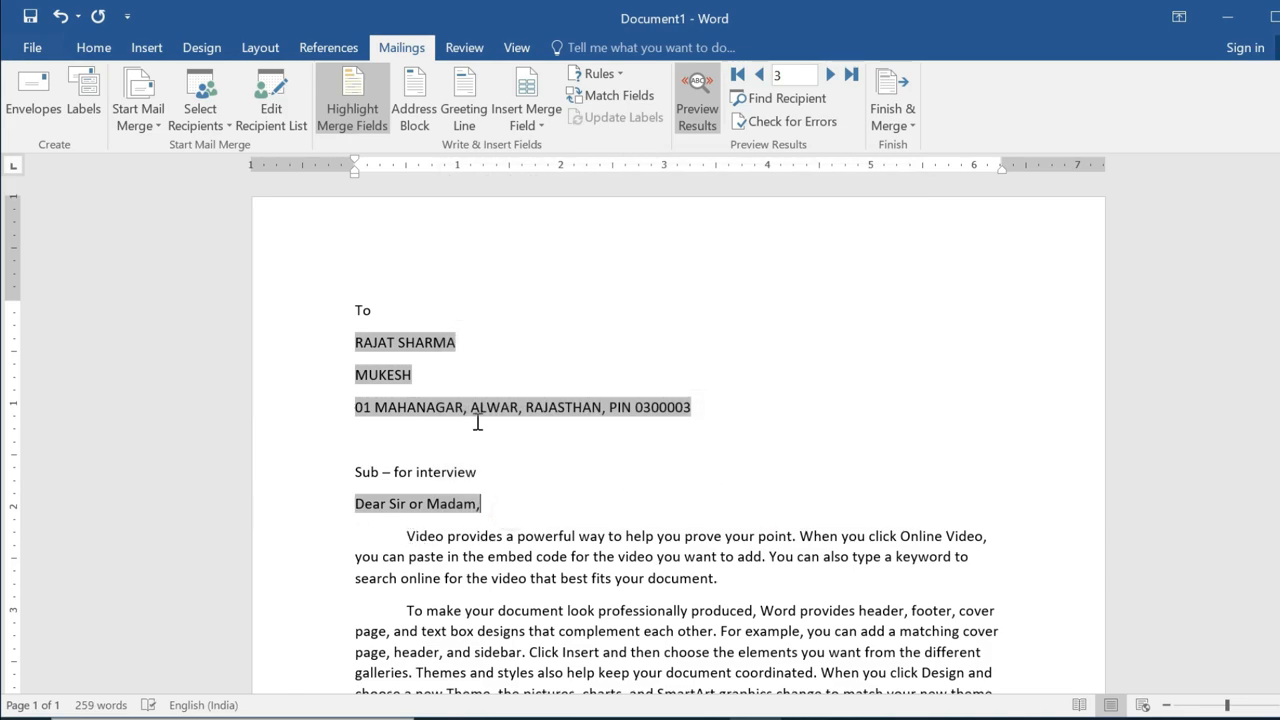
left_click(355, 118)
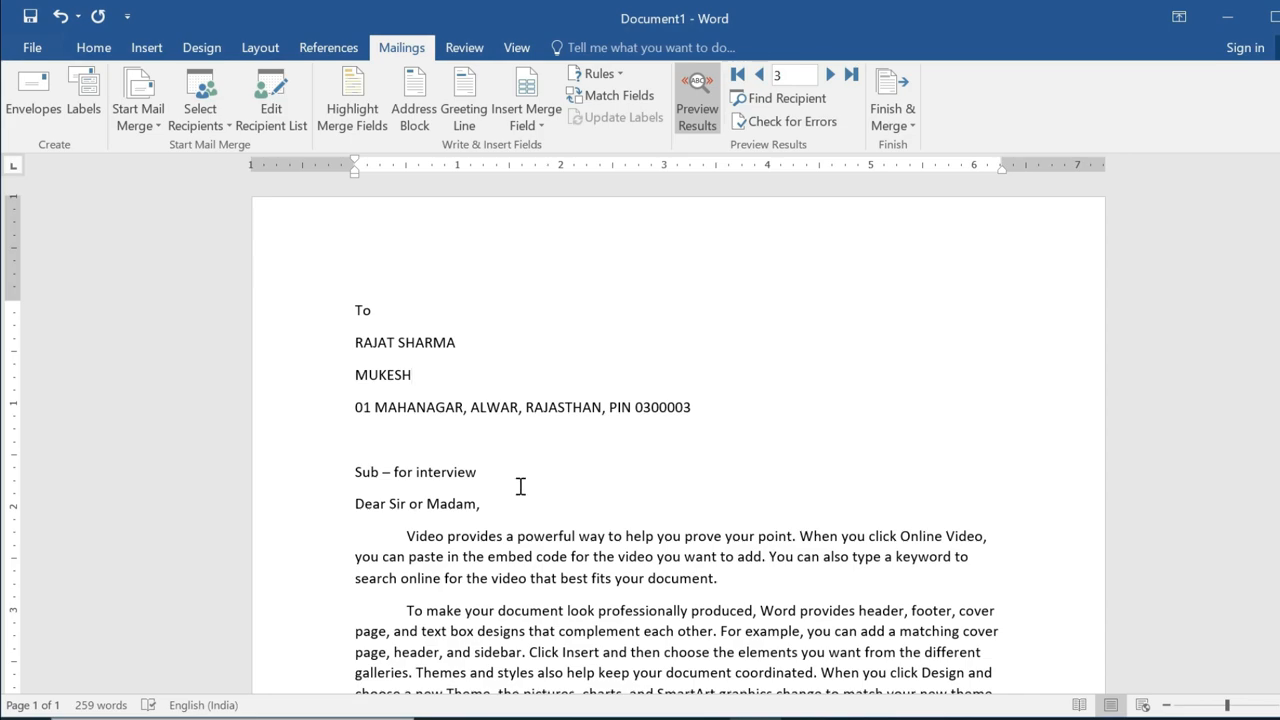
Tab-indent the 'Sub – for interview' line and make it bold.
scroll(520, 487, "down", 2)
left_click(348, 352)
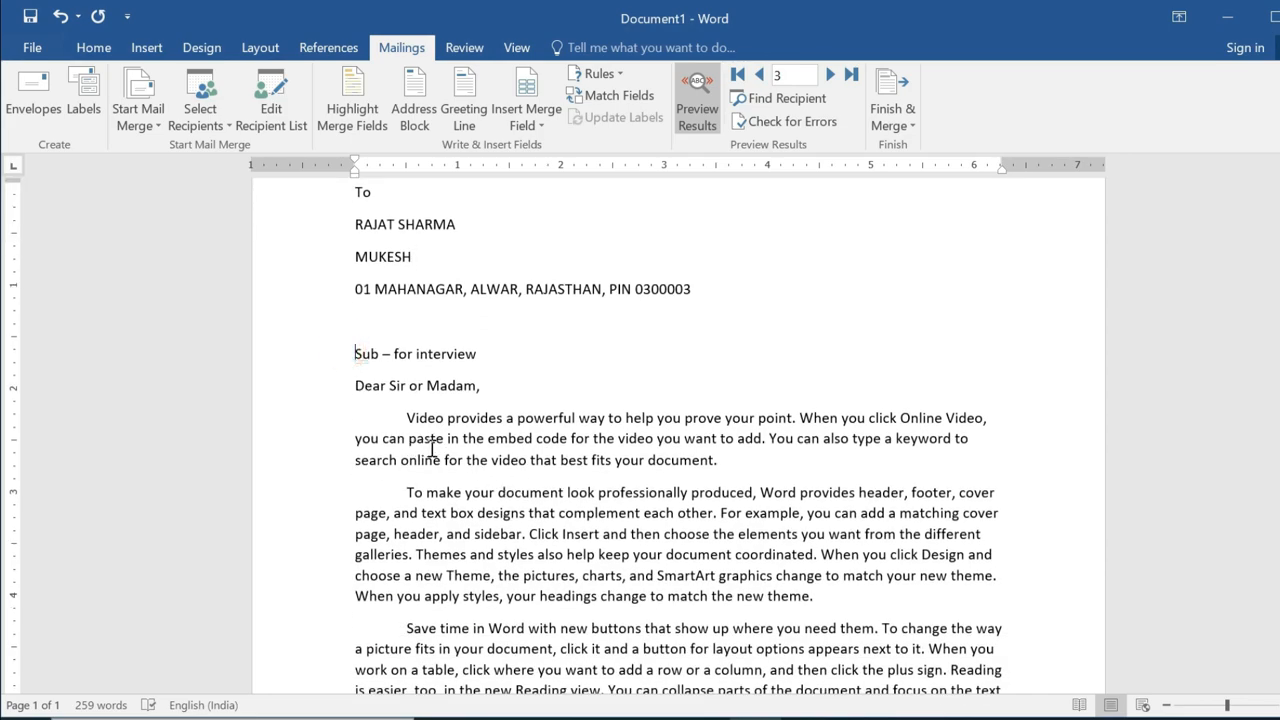
key("Tab")
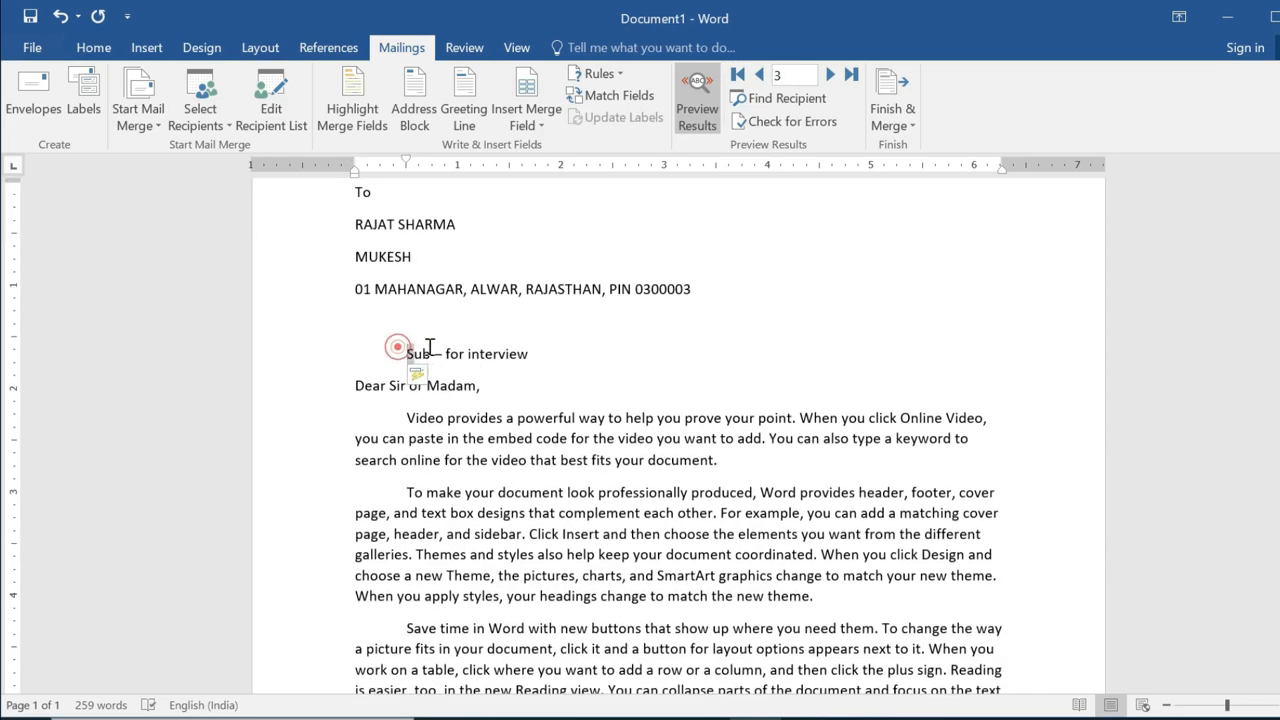
left_click_drag(402, 350, 510, 368)
left_click(516, 325)
left_click(527, 385)
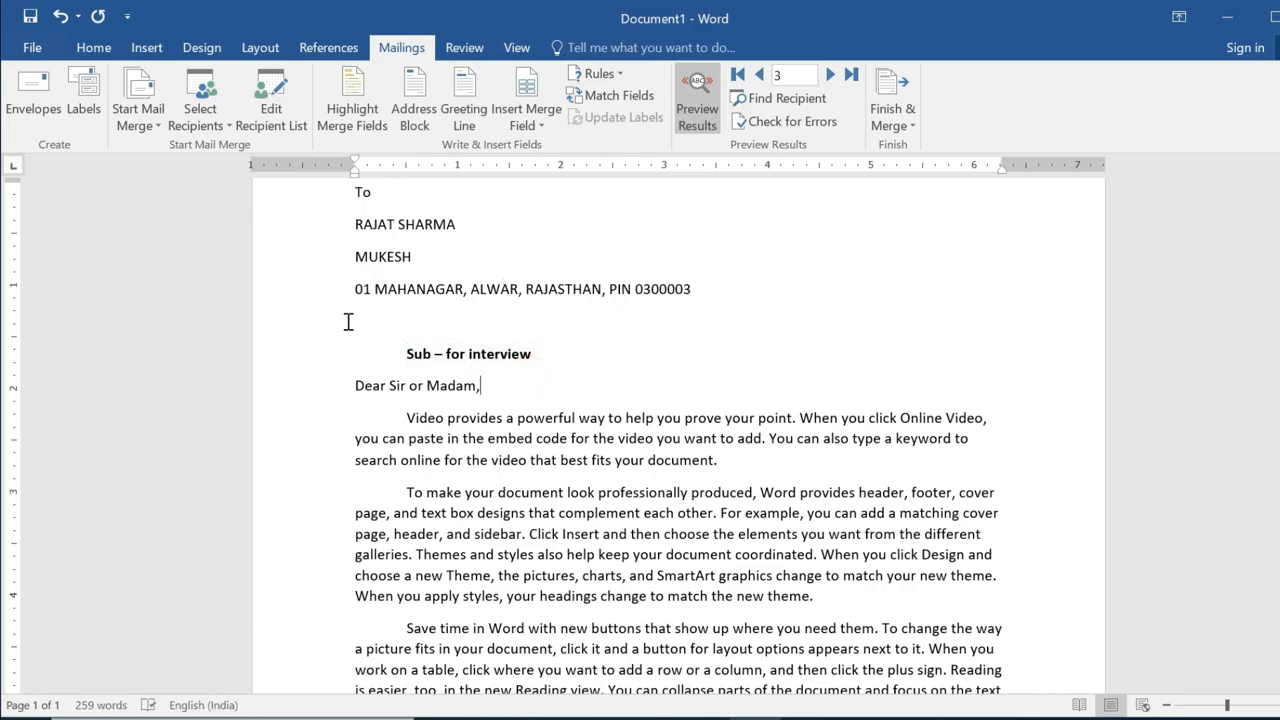
scroll(523, 408, "up", 2)
scroll(523, 408, "down", 2)
scroll(516, 408, "up", 2)
scroll(513, 432, "down", 4)
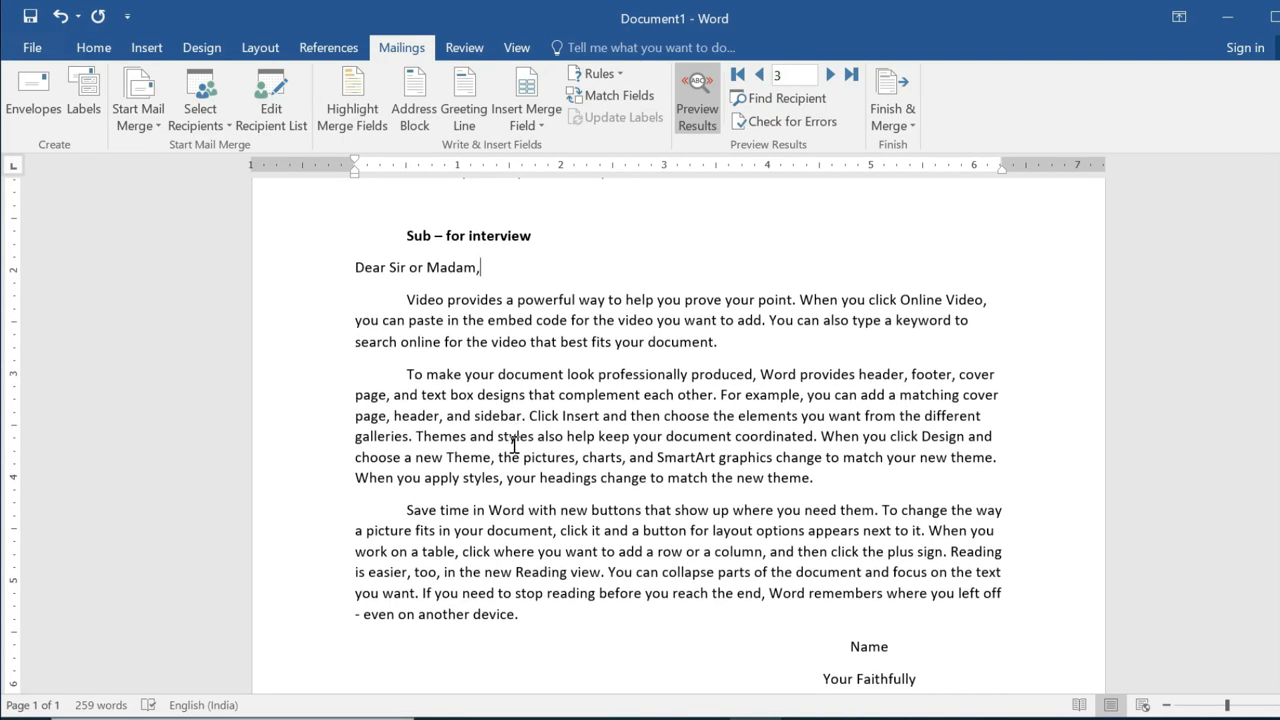
scroll(513, 447, "up", 3)
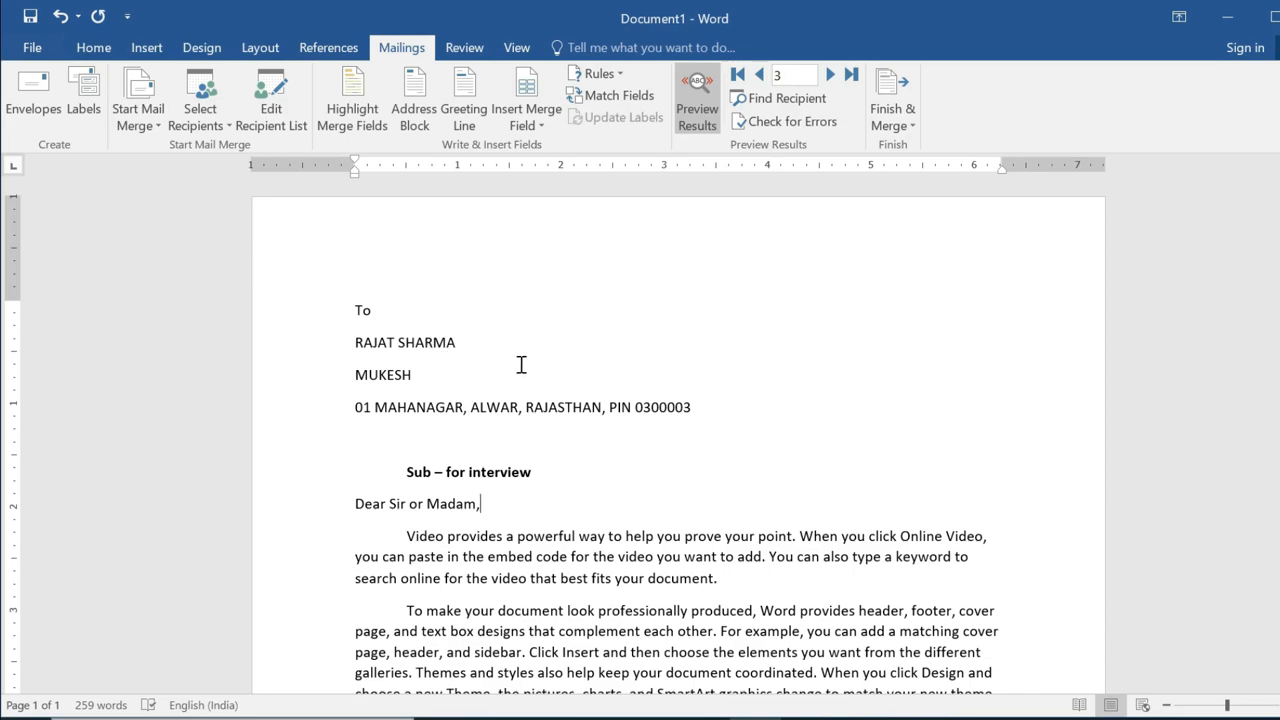
Find a recipient by name to jump the preview to that record.
left_click(783, 100)
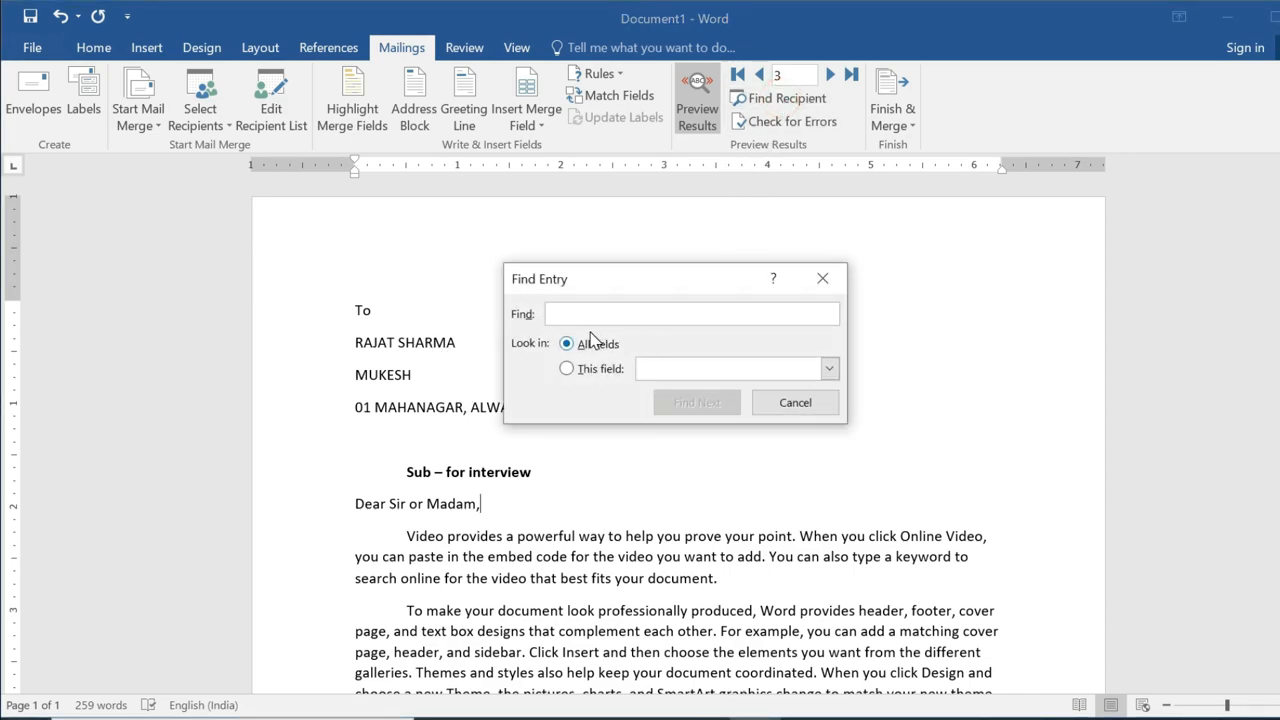
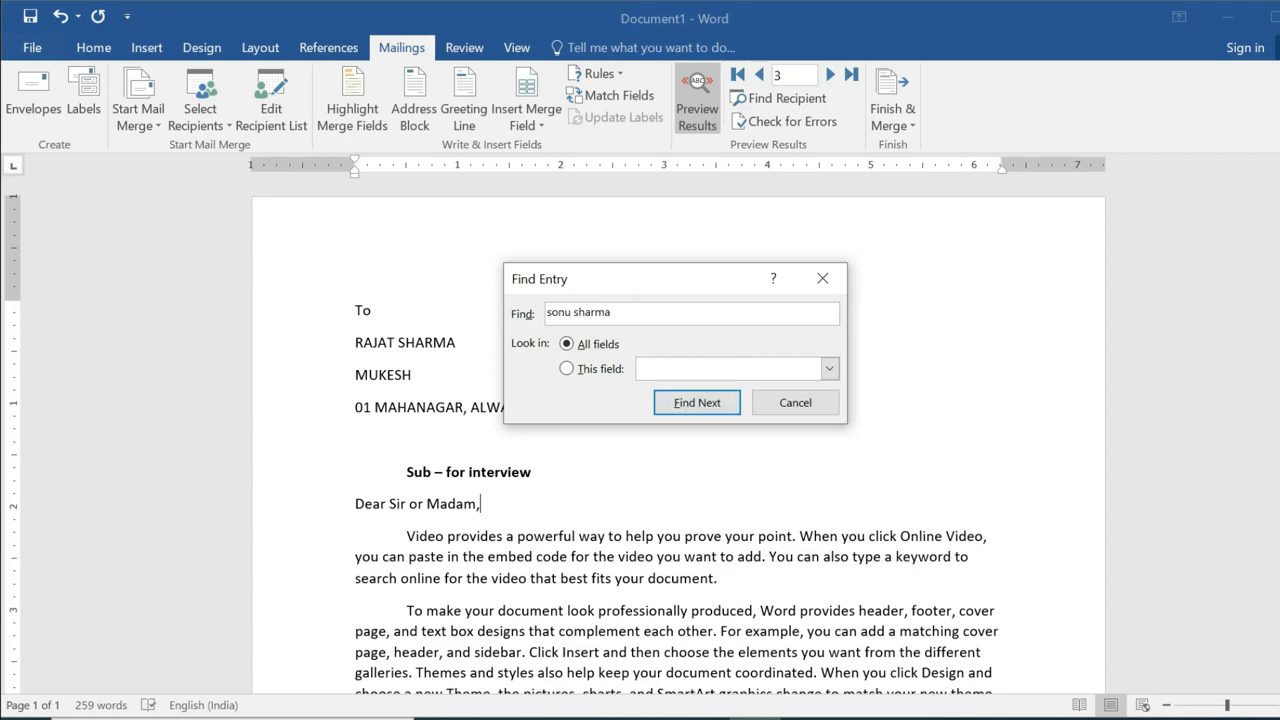
left_click(697, 402)
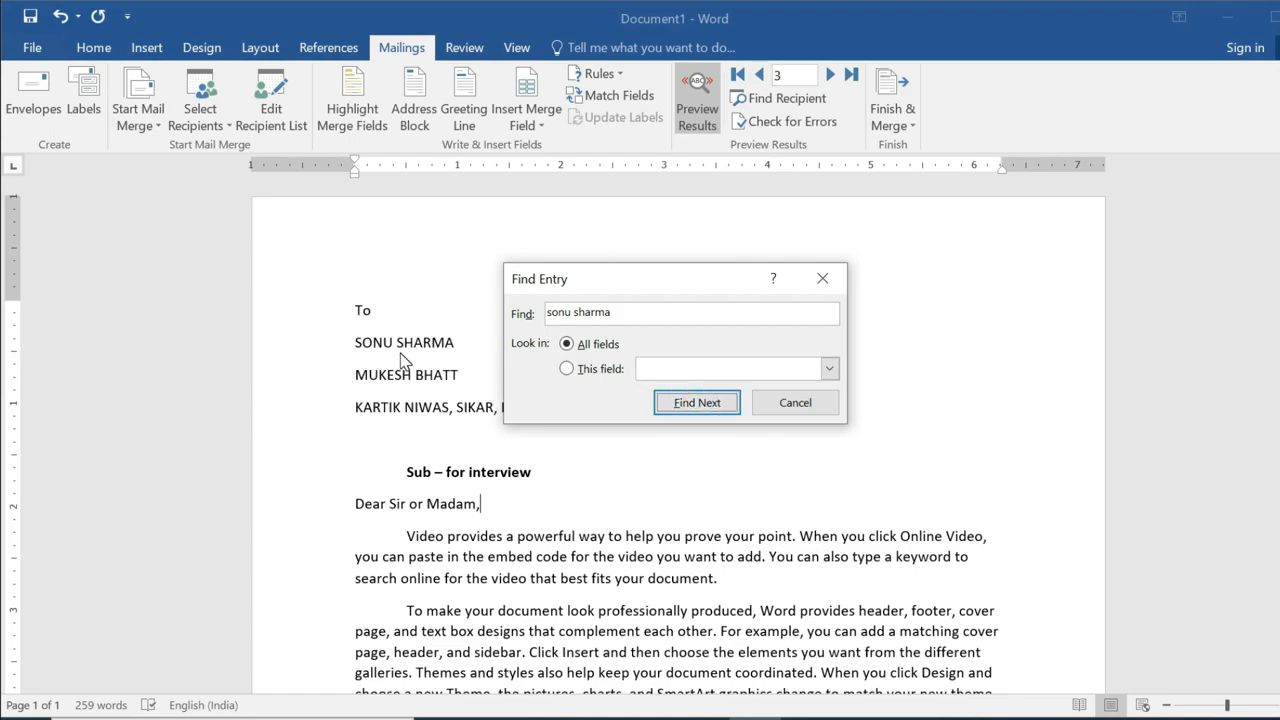
left_click(796, 402)
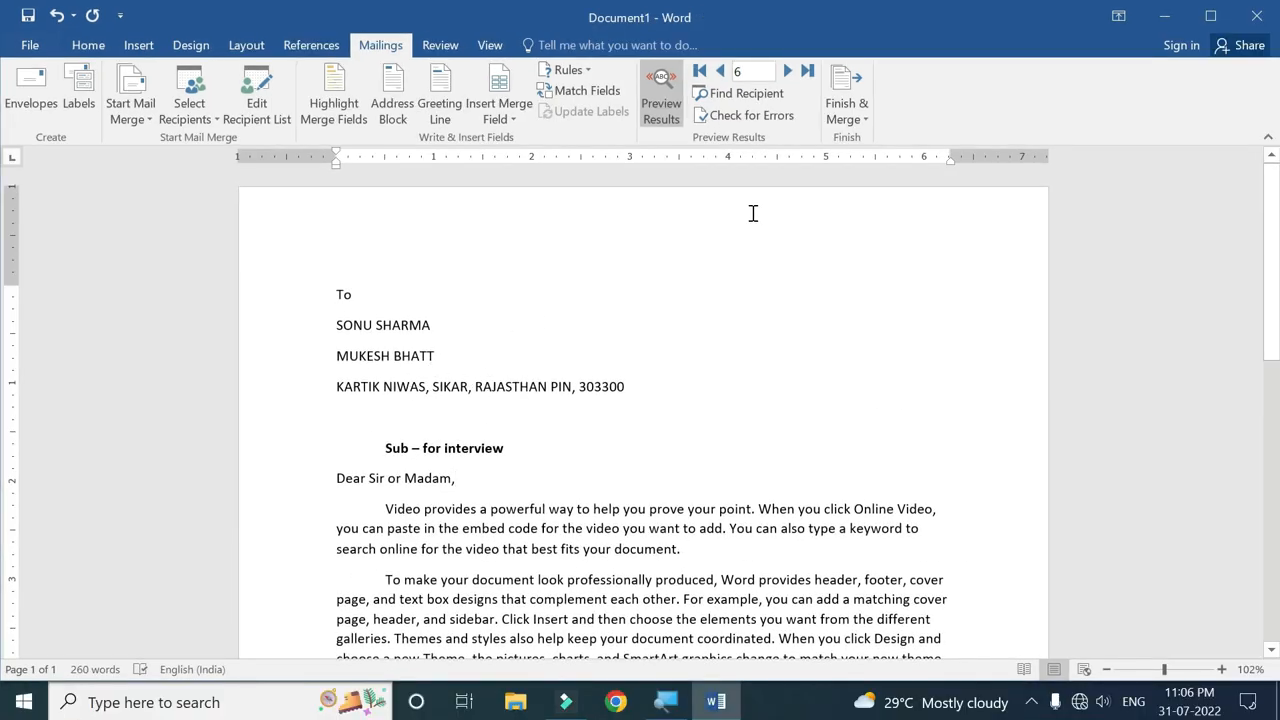
Merge all records into a new document with Edit Individual Documents.
left_click(857, 119)
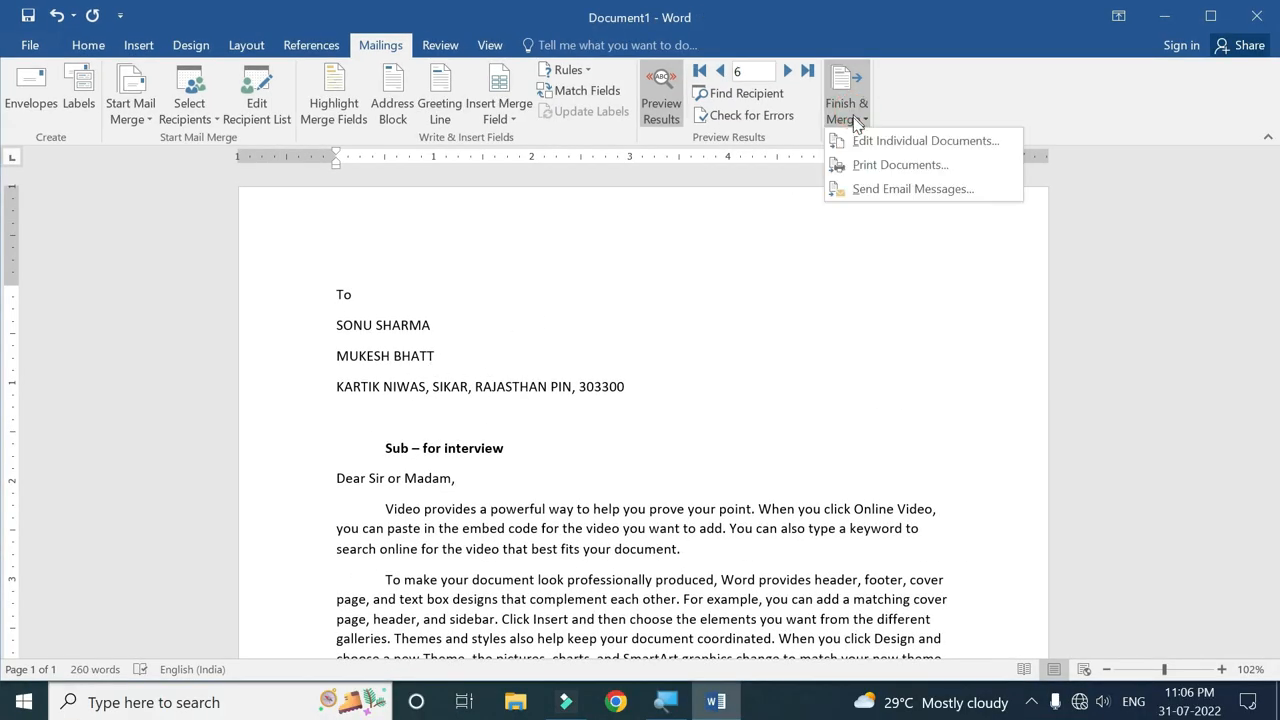
left_click(899, 165)
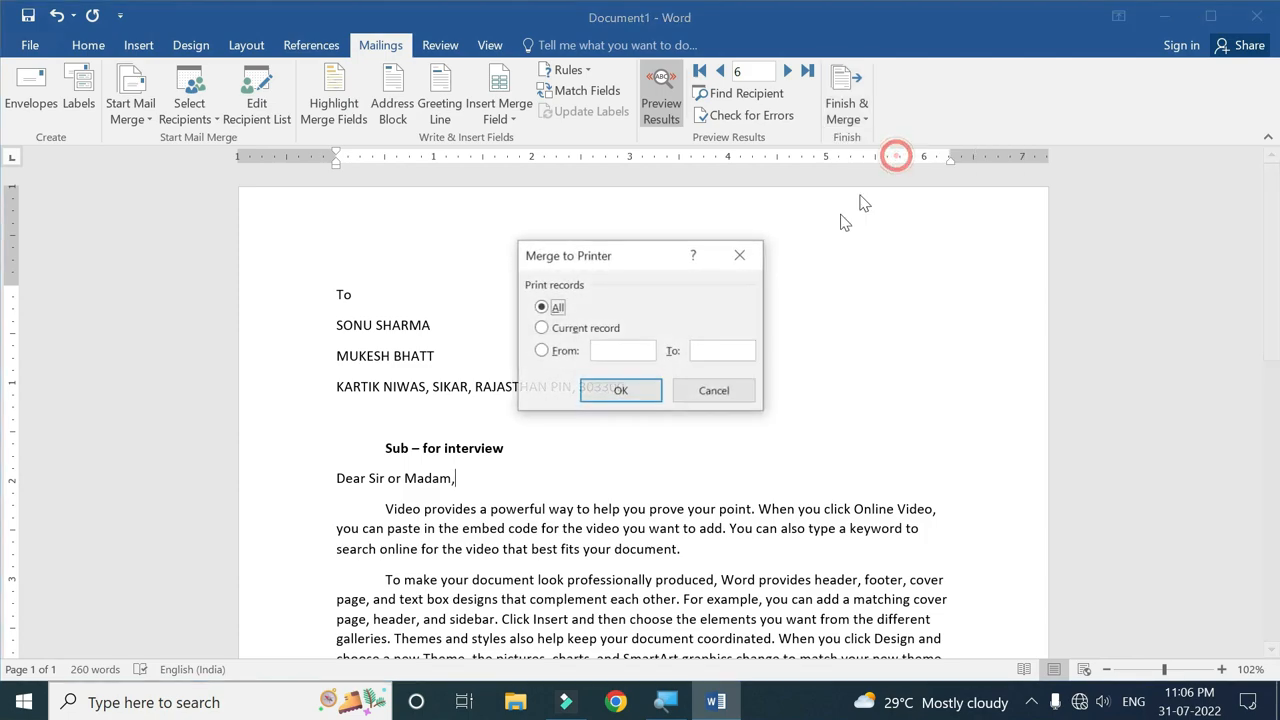
left_click(724, 390)
left_click(846, 112)
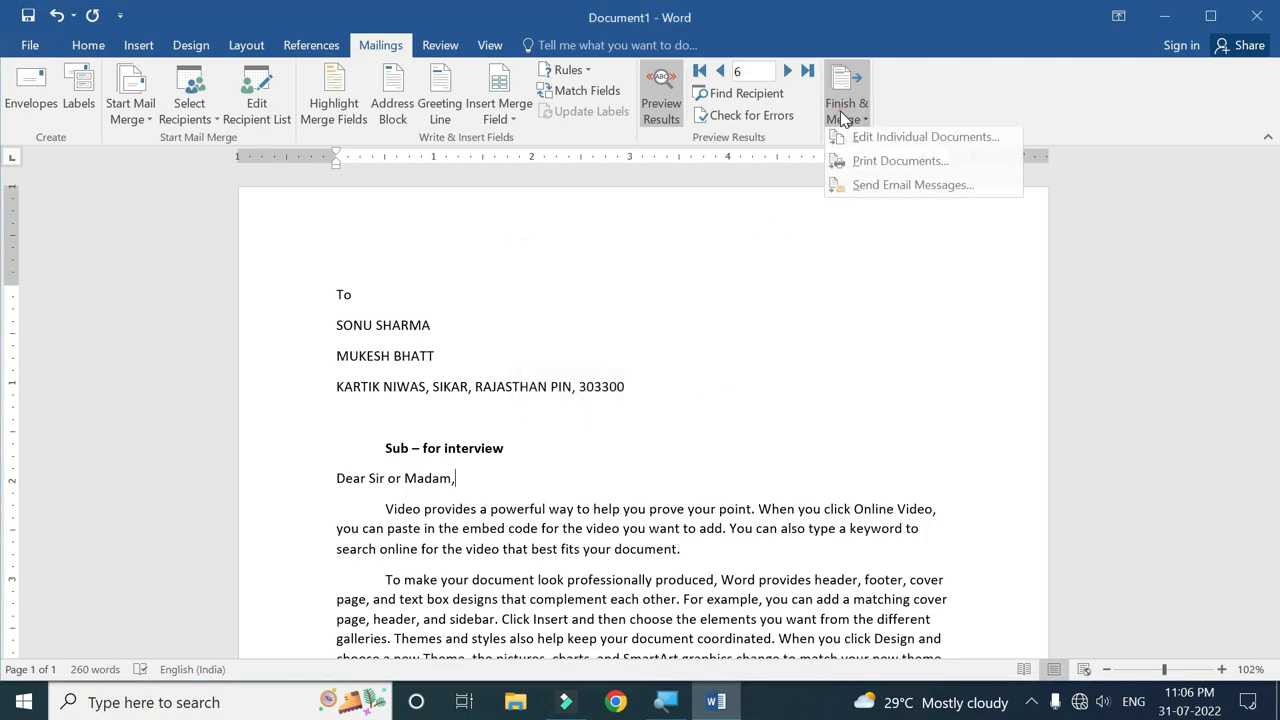
left_click(930, 143)
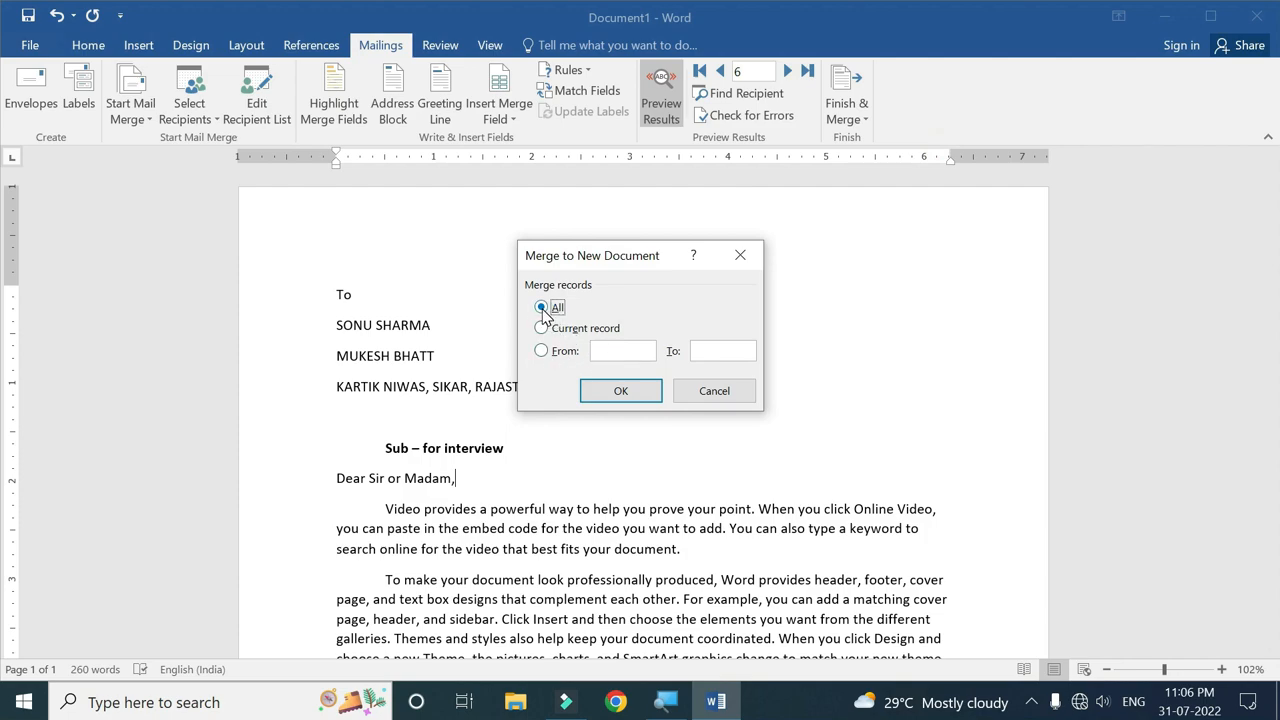
left_click(621, 391)
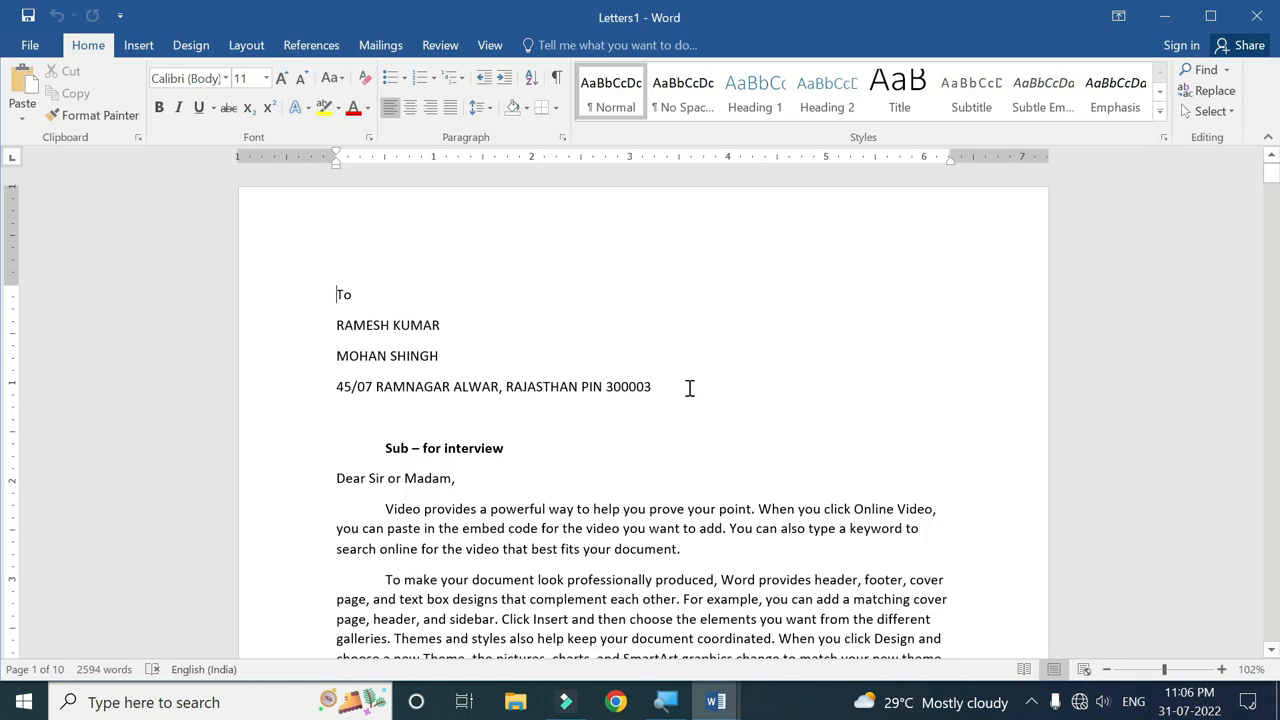
Scroll through the ten merged interview letters in Letters1.
mouse_move(712, 702)
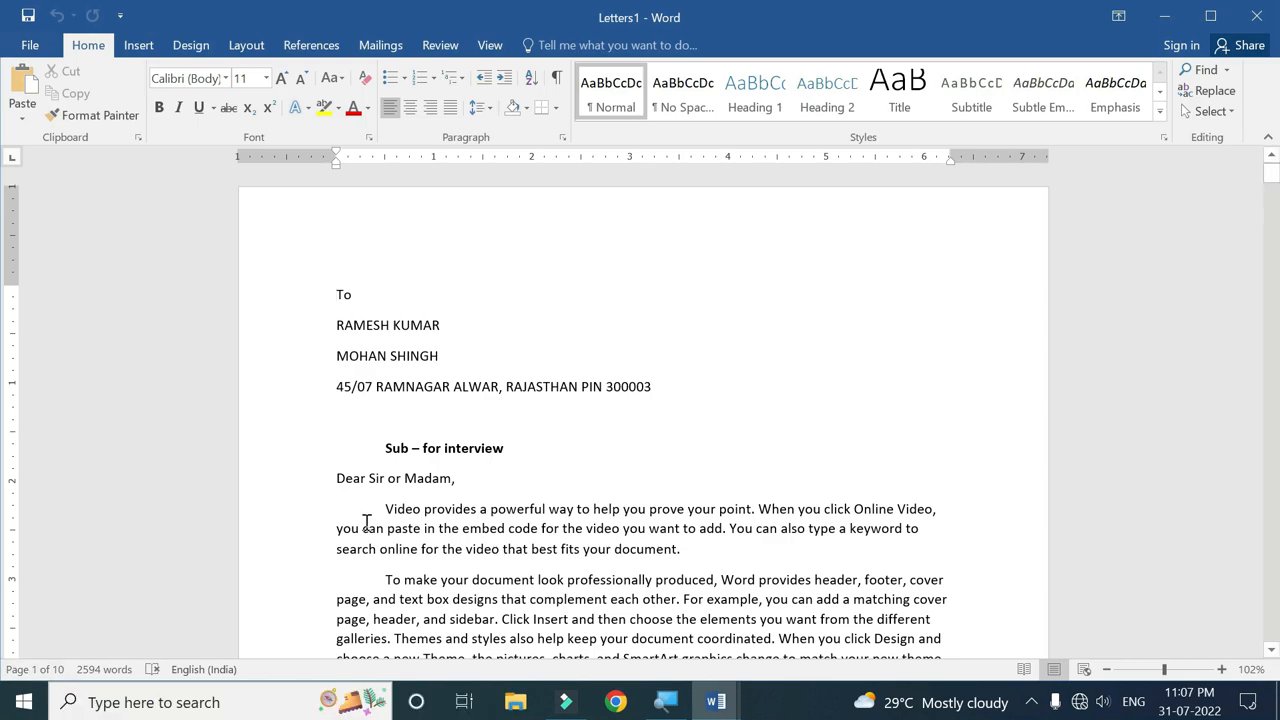
scroll(517, 471, "down", 20)
scroll(519, 473, "down", 20)
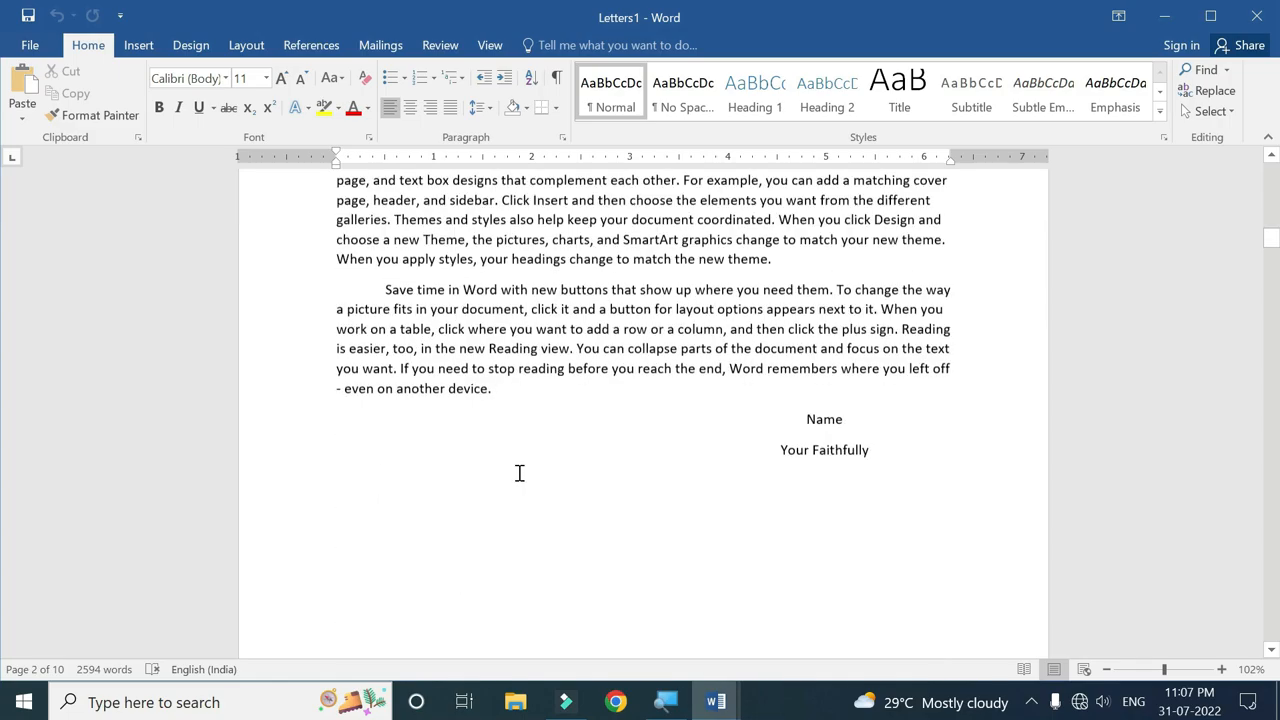
scroll(519, 473, "down", 20)
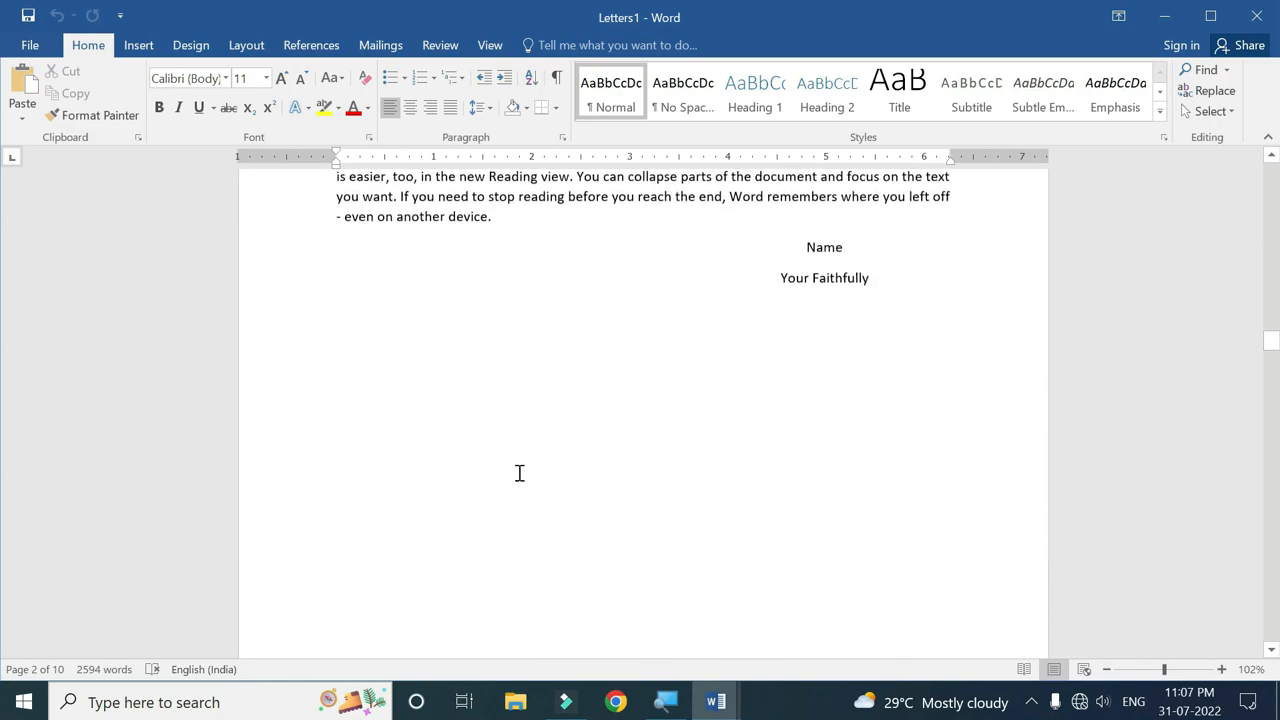
scroll(519, 473, "down", 12)
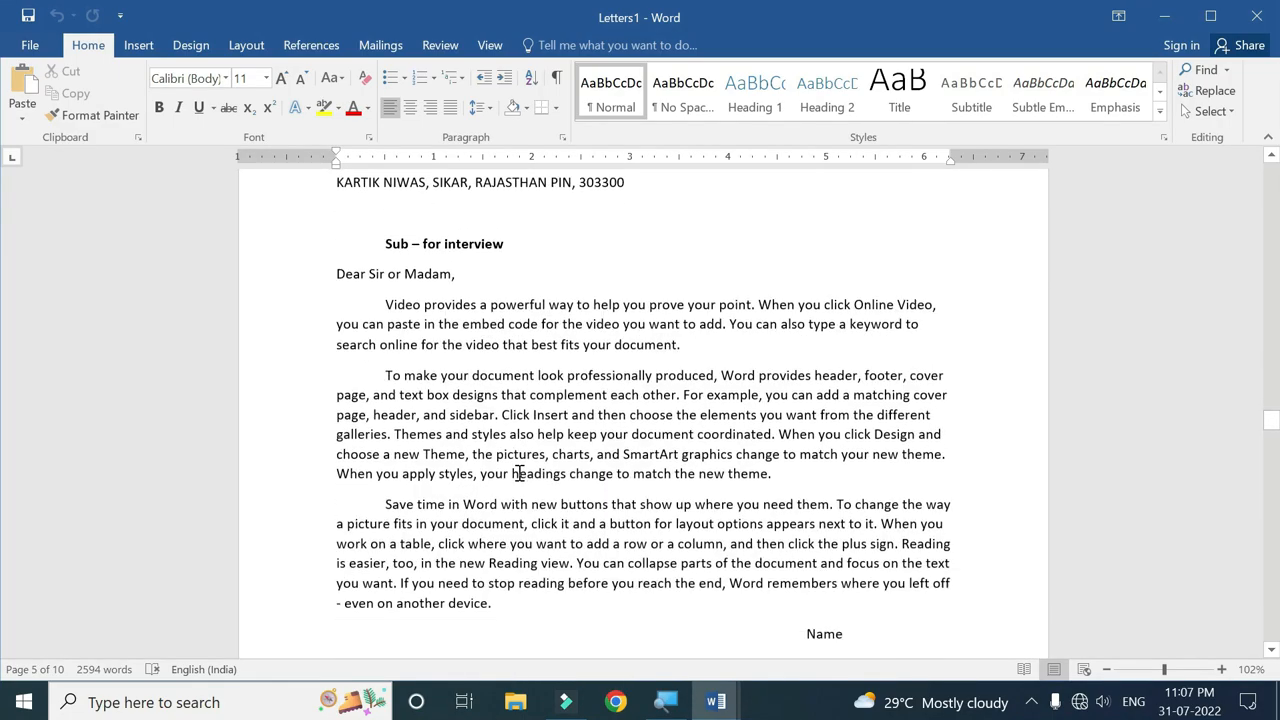
scroll(519, 473, "up", 4)
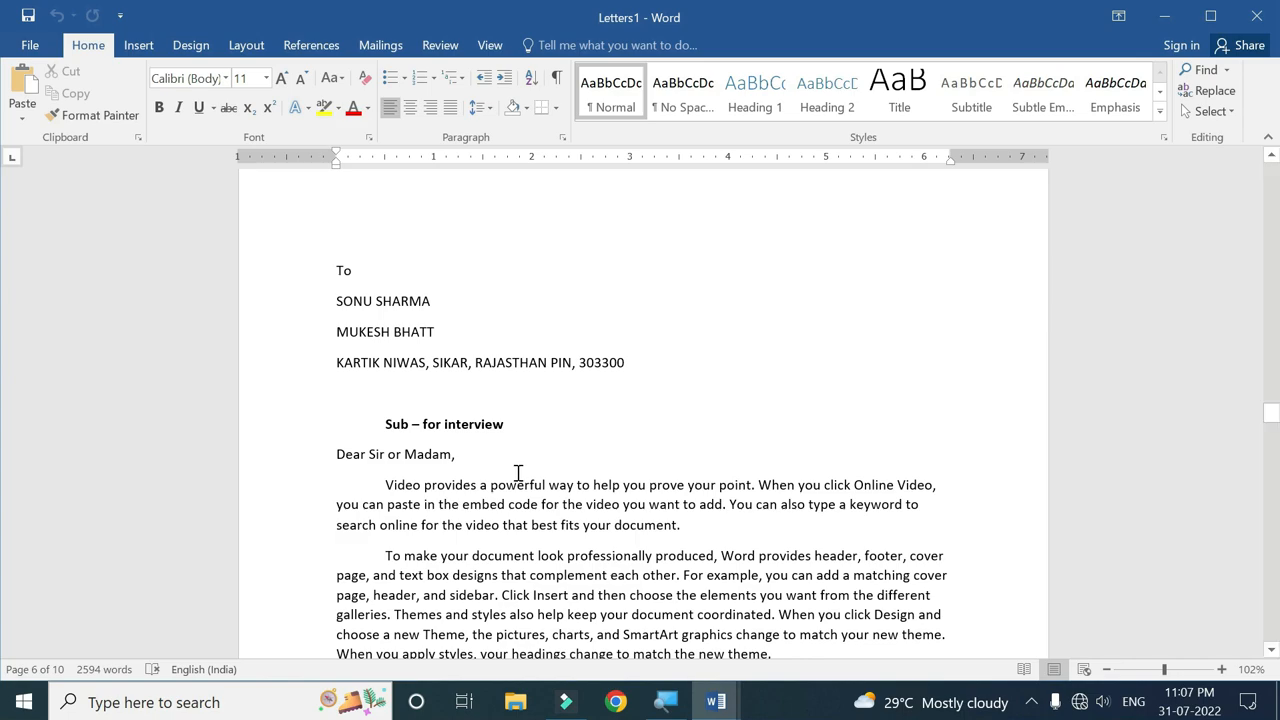
Return to the Mailings tab and scroll back to the top of Letters1.
left_click(380, 45)
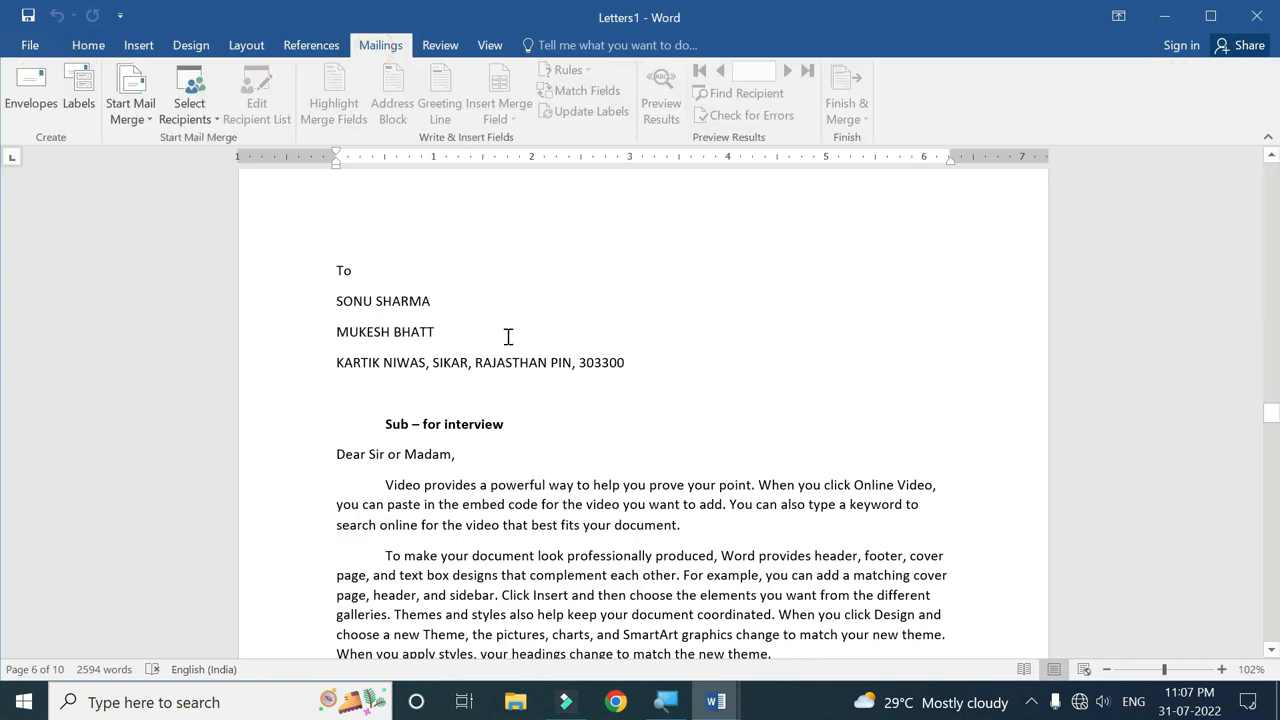
scroll(505, 331, "down", 8)
scroll(463, 328, "up", 9)
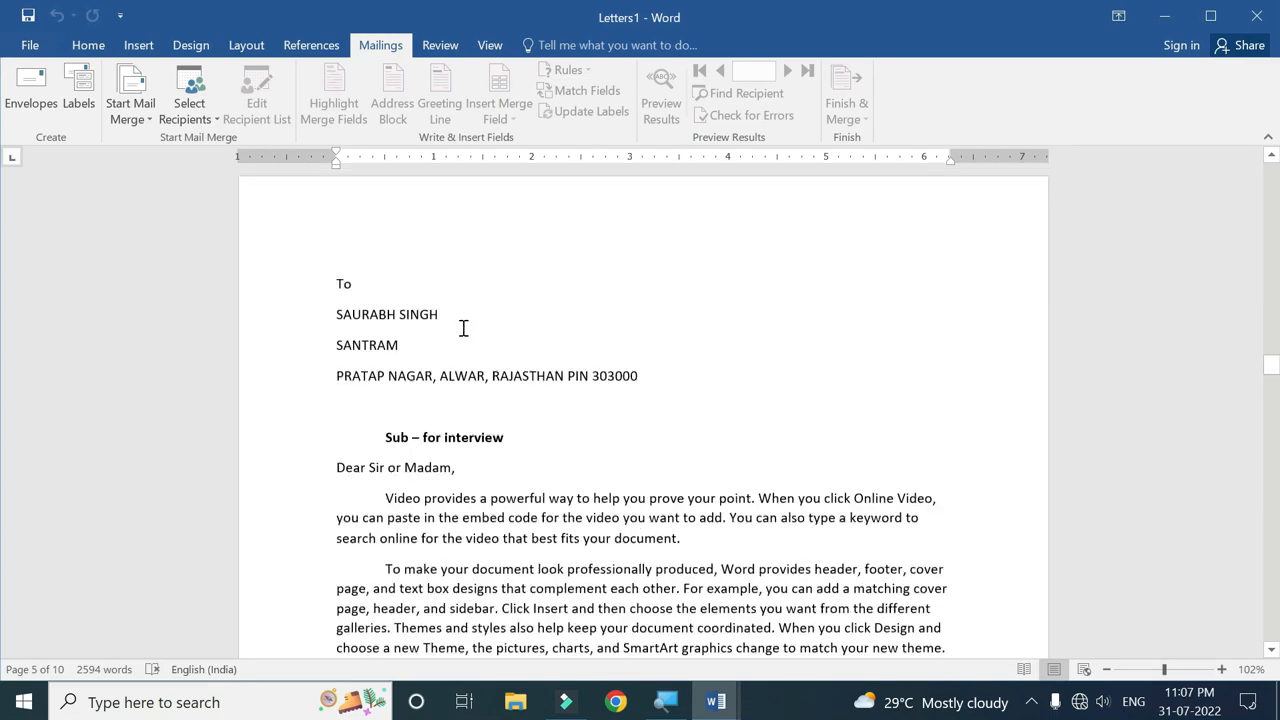
scroll(463, 328, "up", 20)
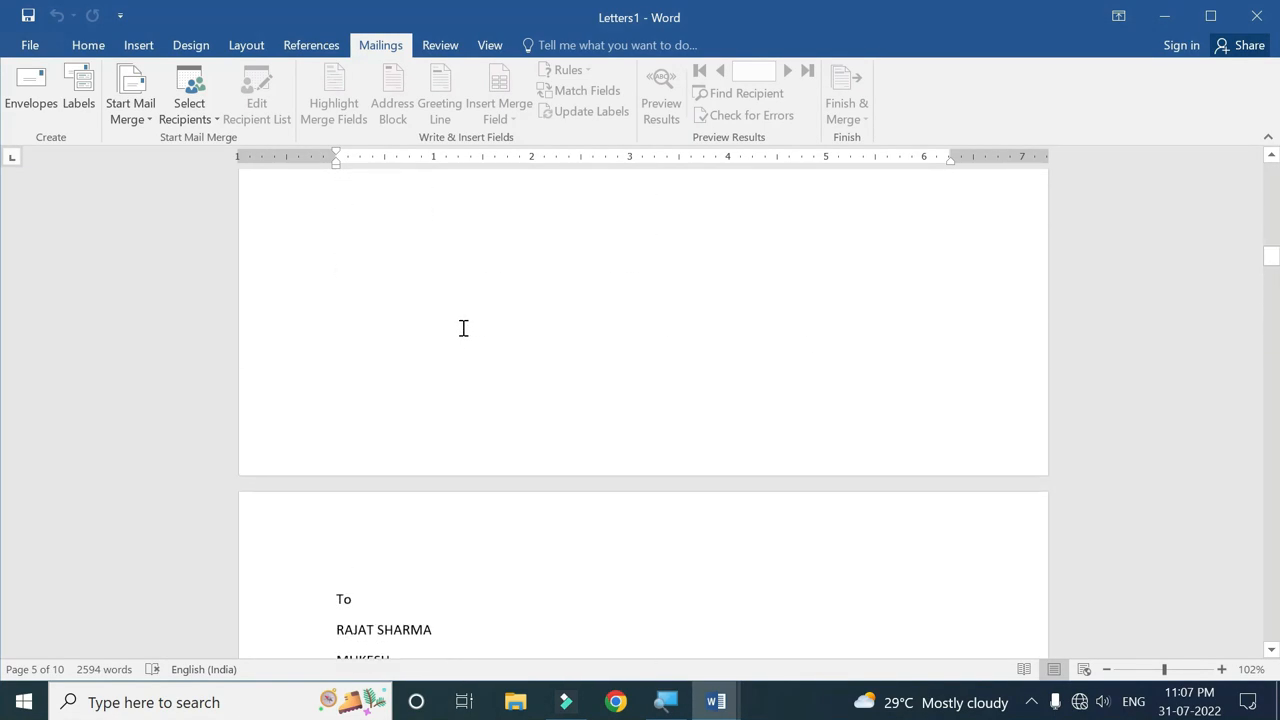
scroll(463, 328, "up", 7)
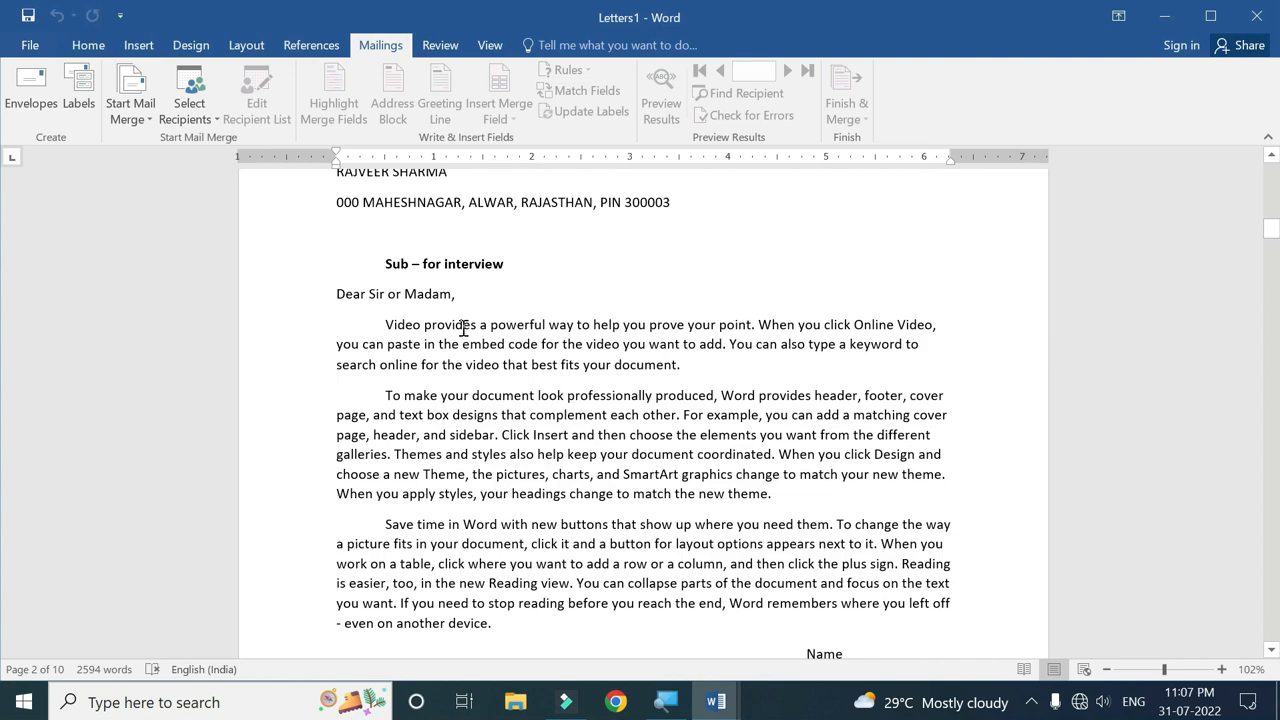
scroll(463, 328, "up", 2)
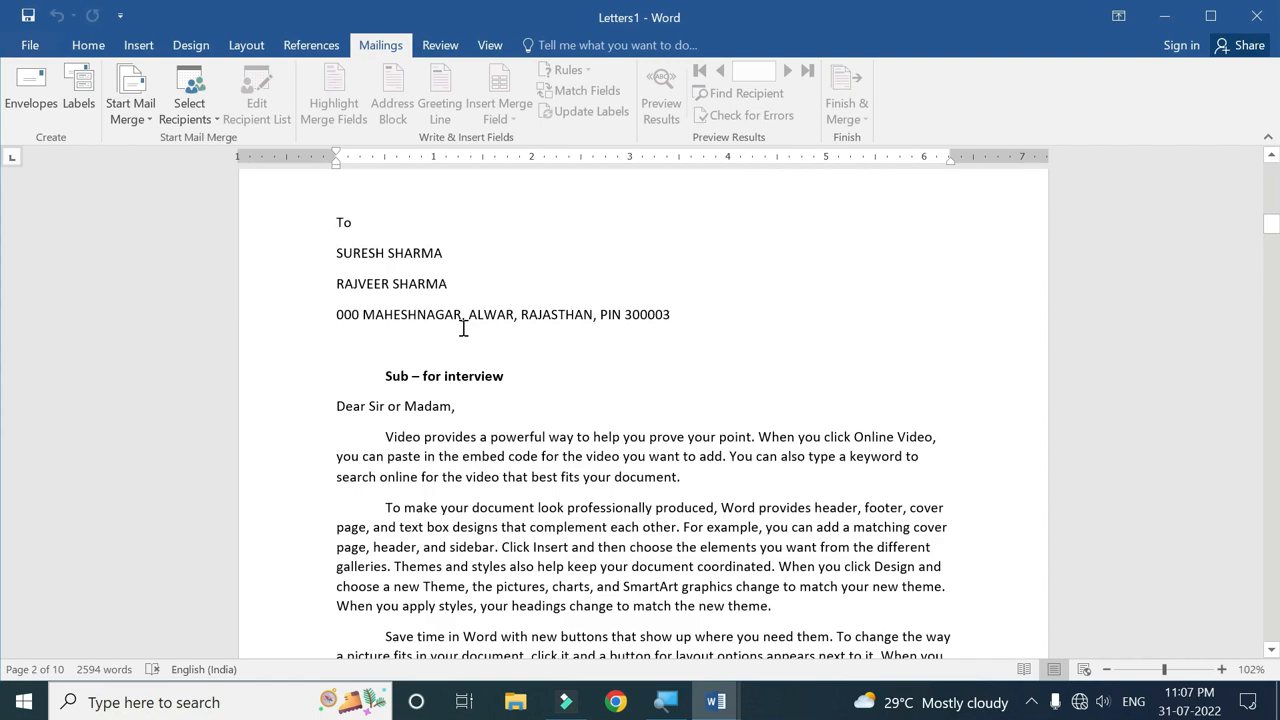
scroll(463, 328, "up", 2)
scroll(463, 328, "up", 20)
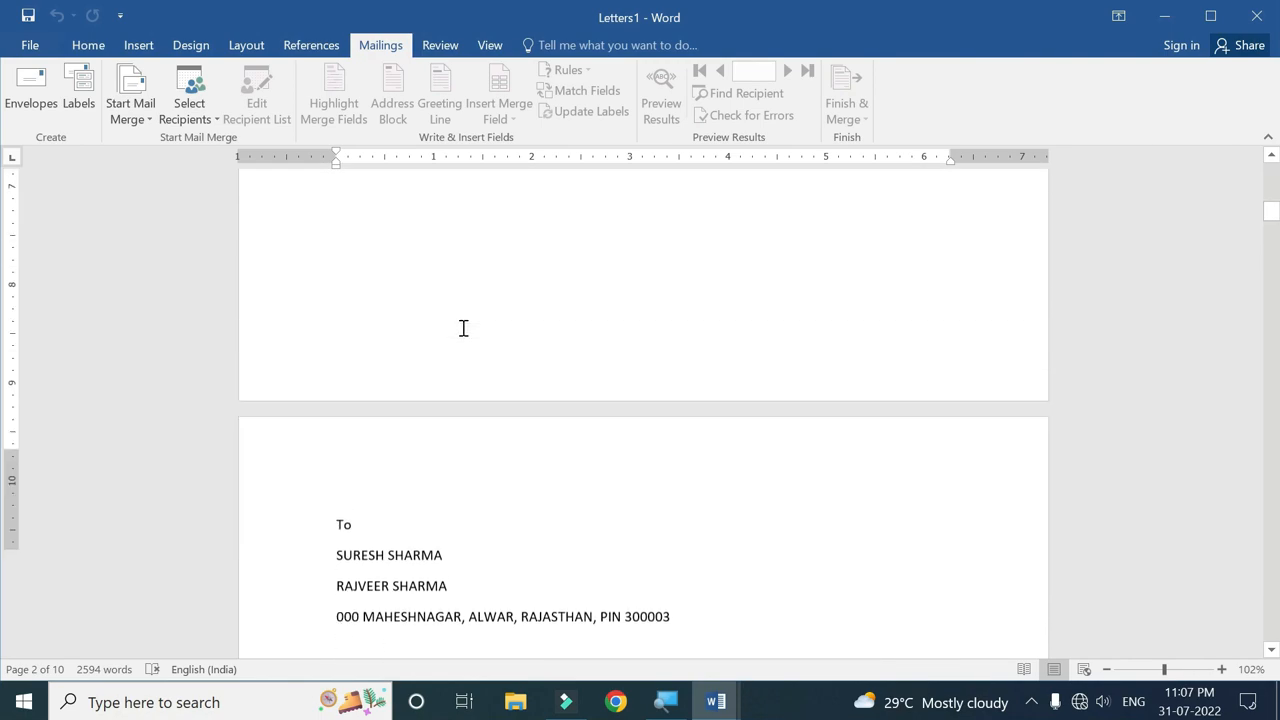
scroll(463, 328, "up", 4)
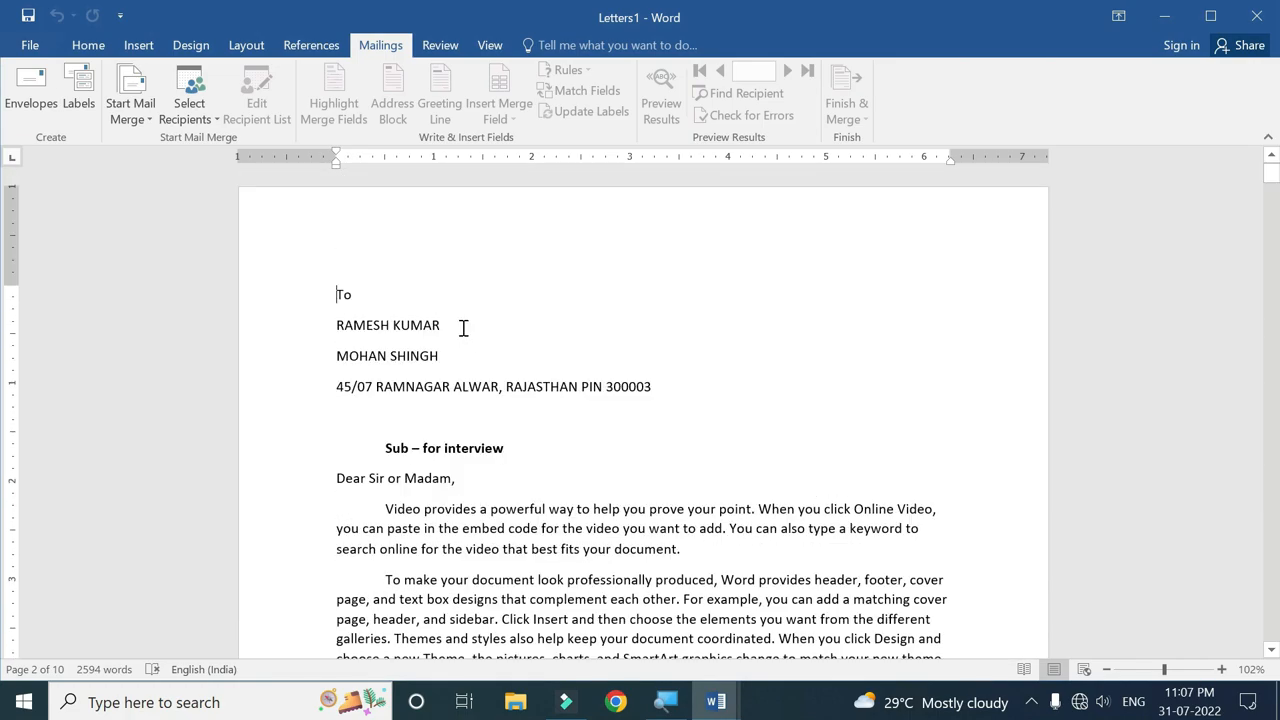